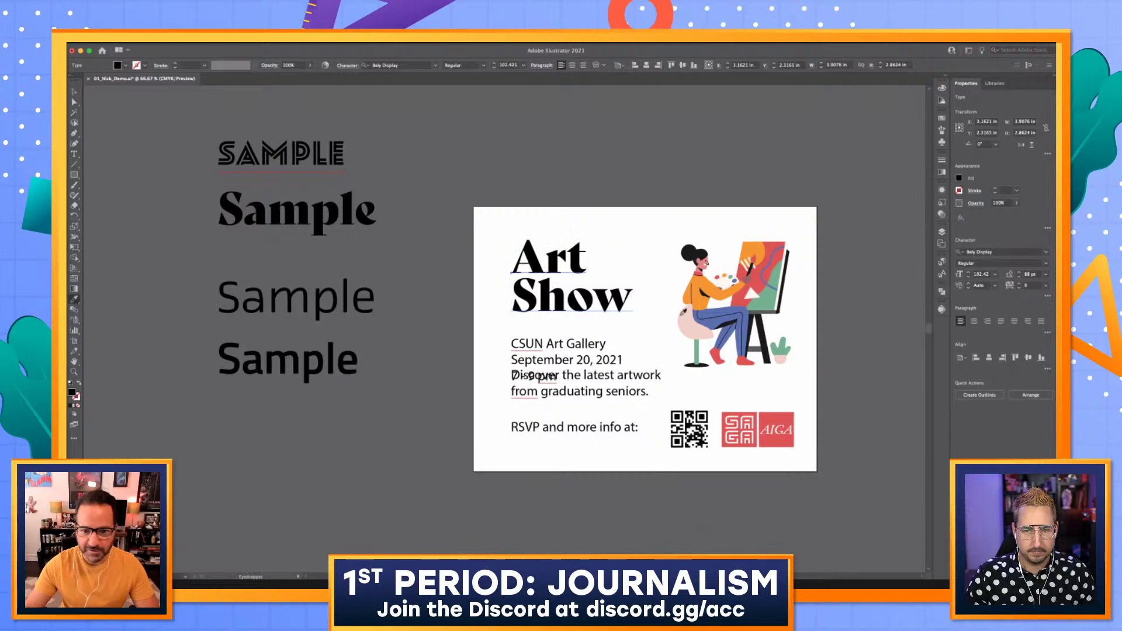
Recolour the Art Show title with the blue of the painter's jeans and enlarge it to about 121 pt
click(726, 307)
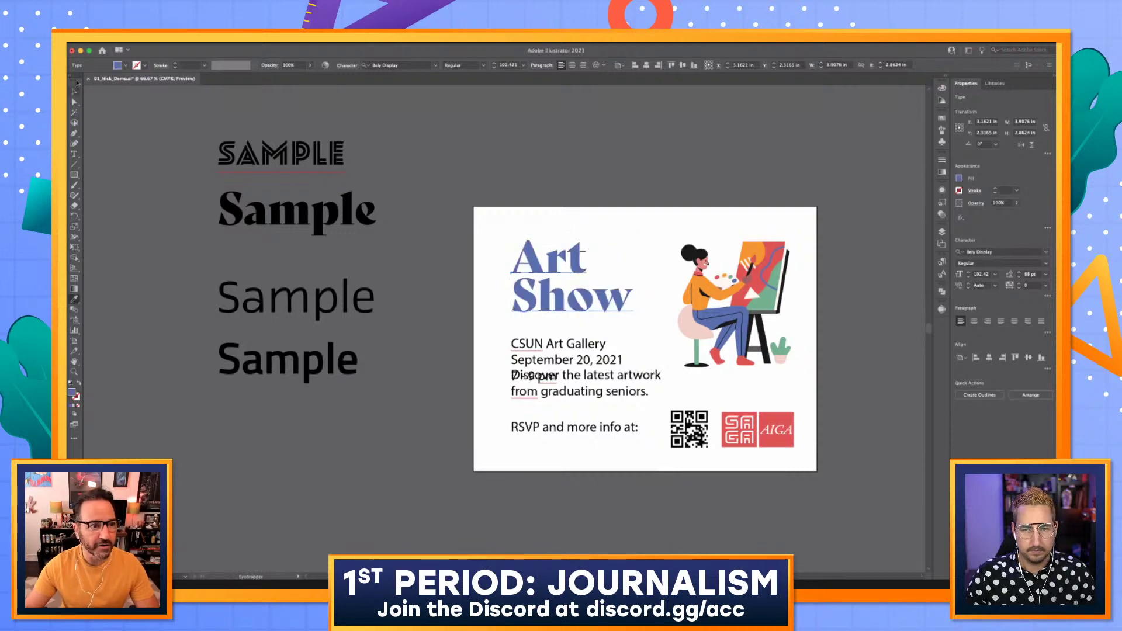
click(75, 91)
click(589, 321)
drag(613, 315, 667, 333)
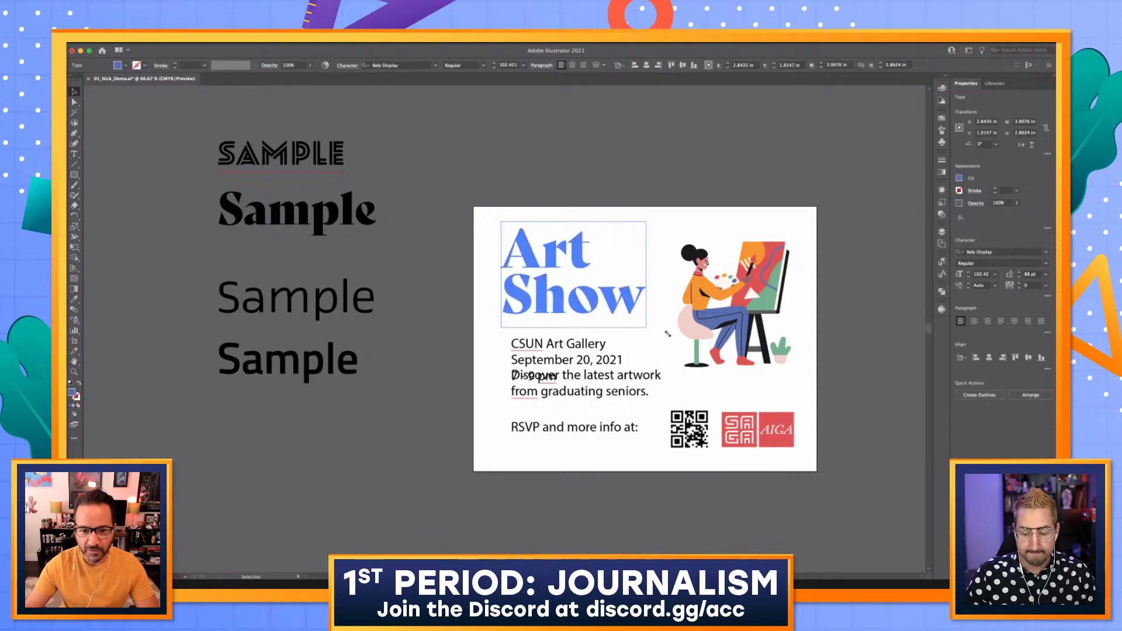
click(734, 157)
Nudge the illustration up slightly and stack the event details above the description under the title
drag(734, 287, 735, 277)
drag(561, 391, 582, 410)
drag(550, 353, 548, 344)
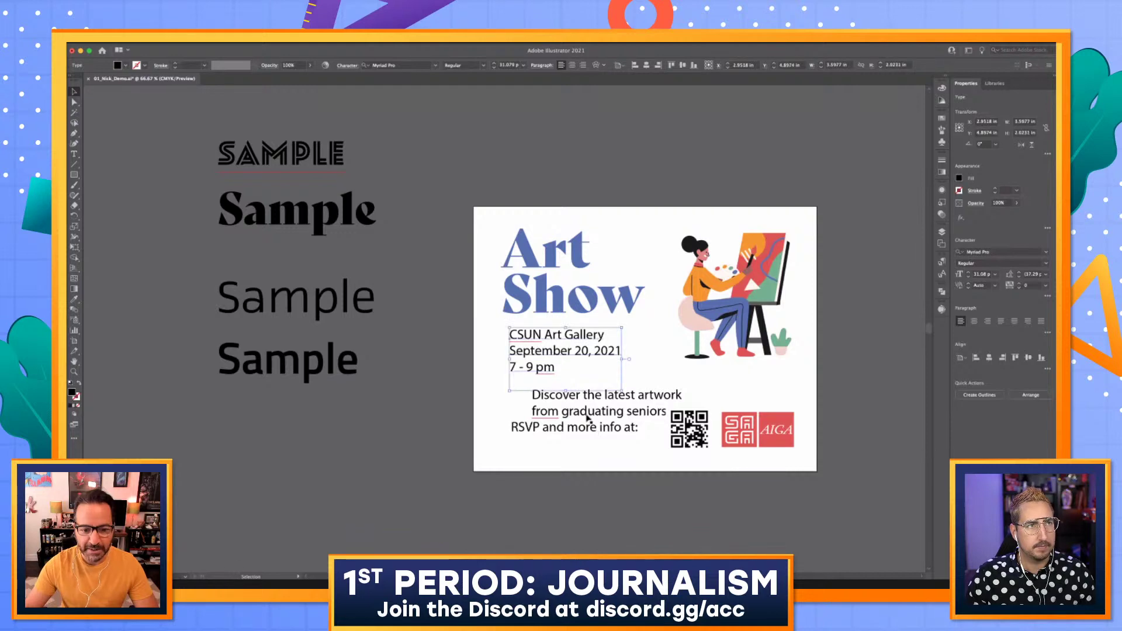
drag(586, 415, 555, 410)
click(537, 357)
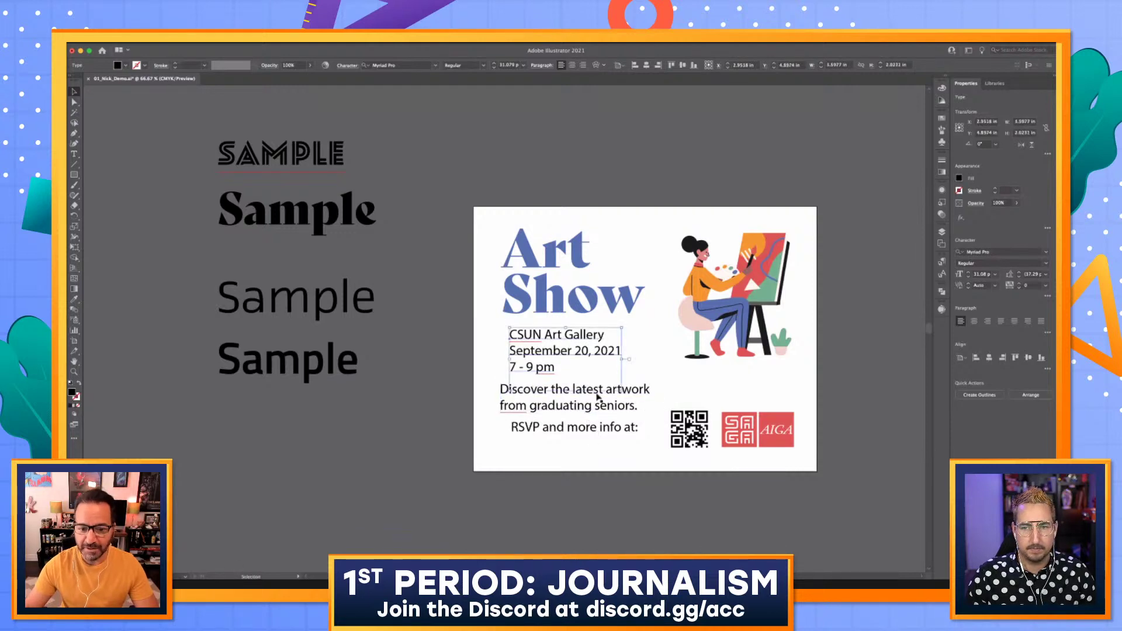
Move the event details off the artboard below it and place the description directly under the Art Show title
drag(550, 342, 560, 446)
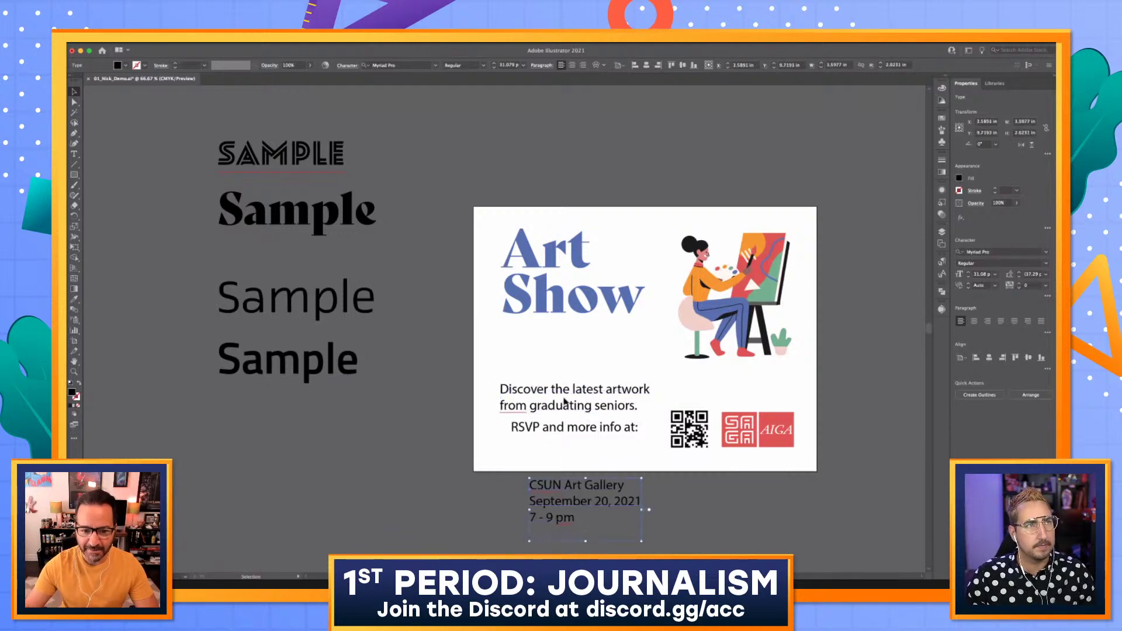
drag(564, 401, 570, 343)
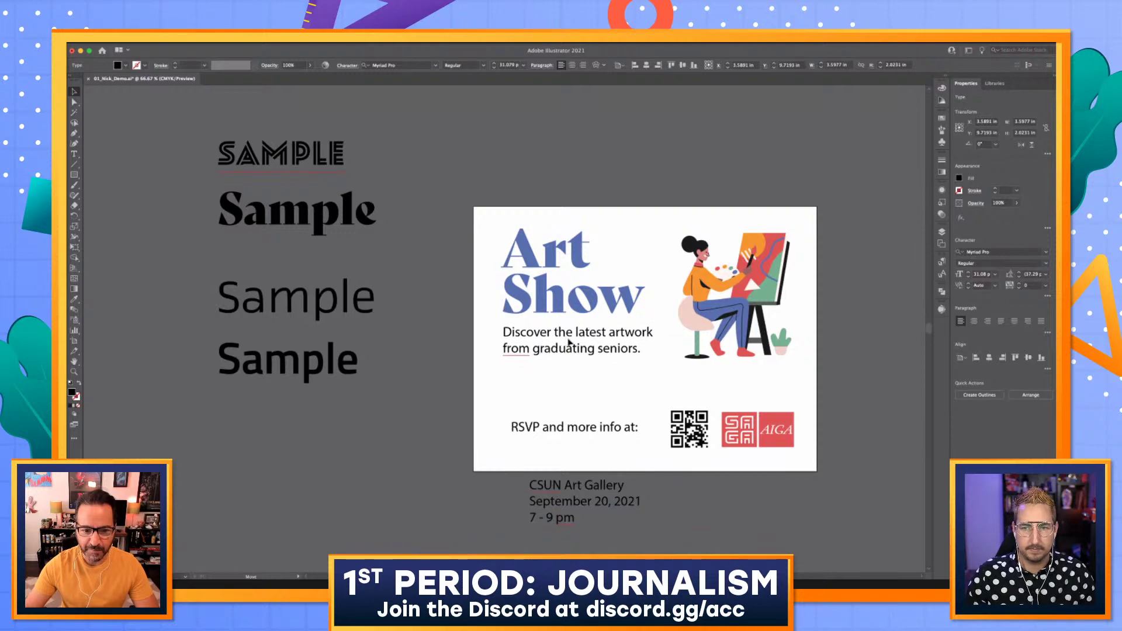
click(568, 342)
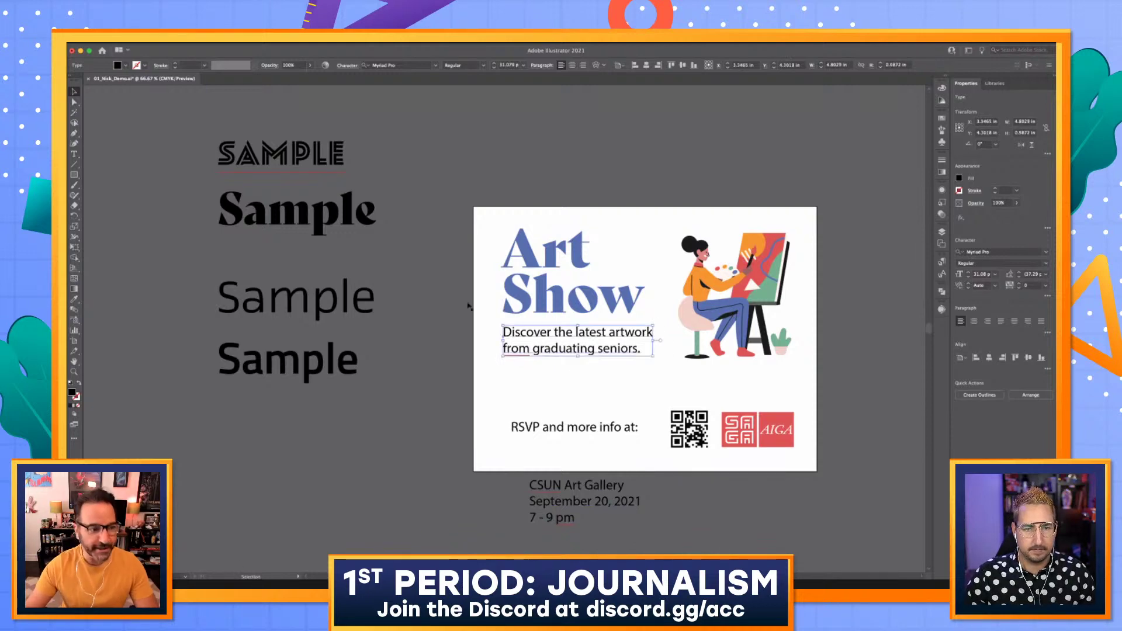
Apply the style of the light-weight Sample text to the description and set its font size to 30 pt
click(74, 298)
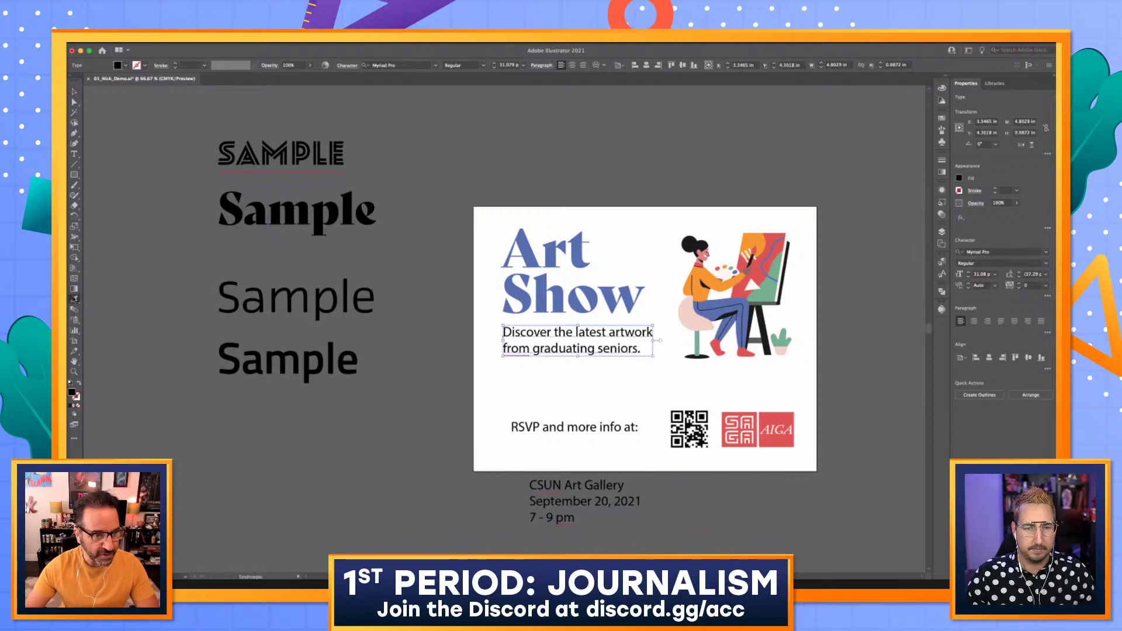
click(340, 298)
key(v)
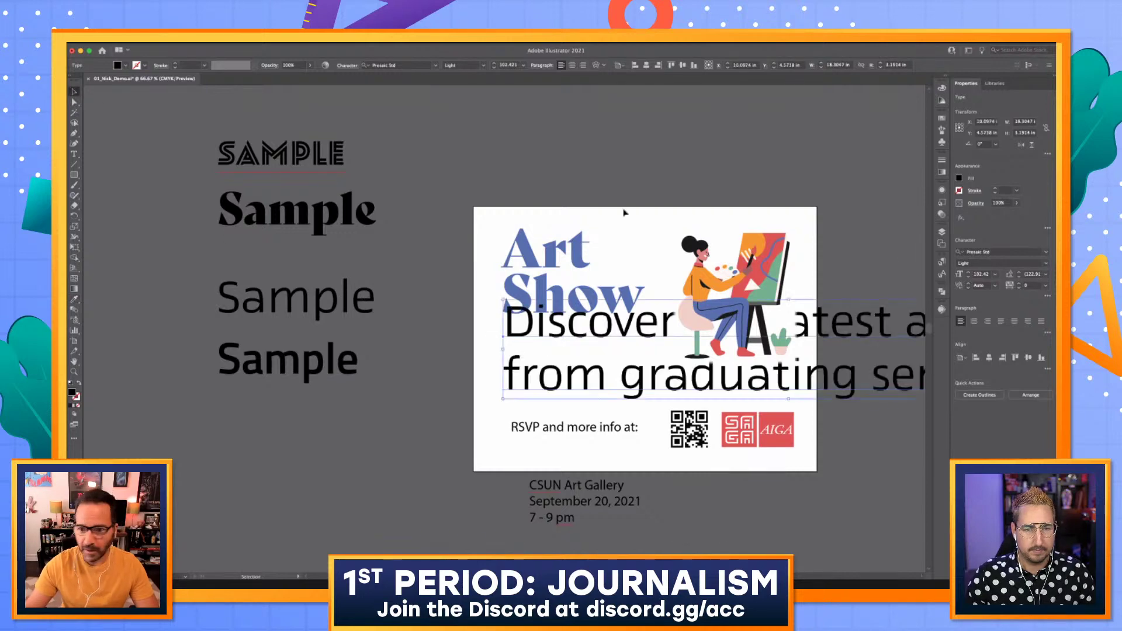
click(983, 273)
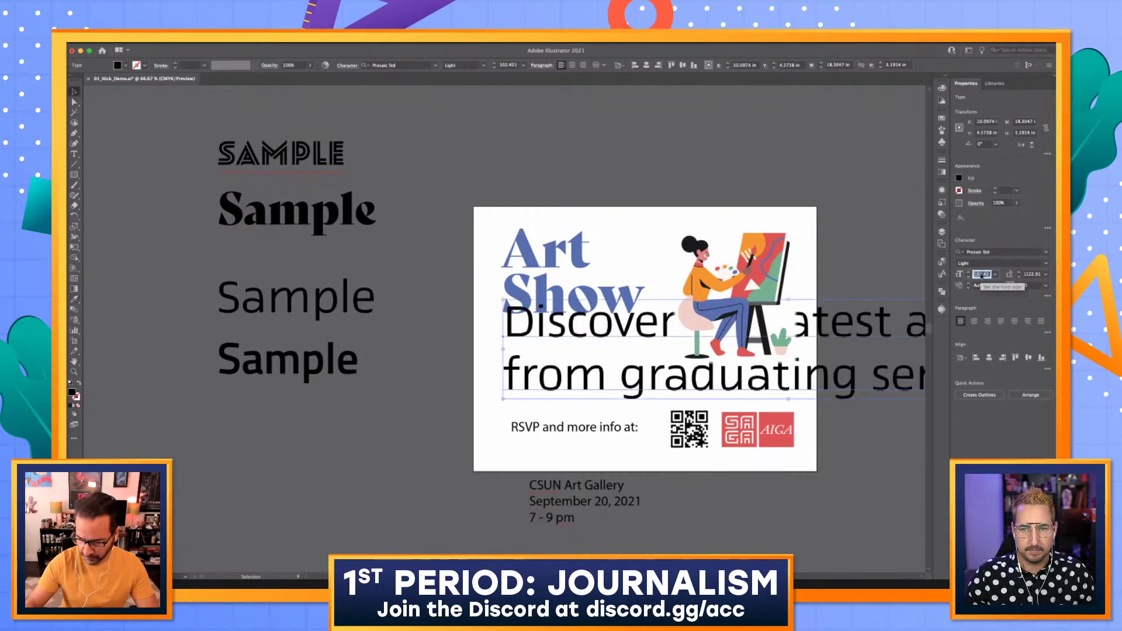
key(Return)
click(409, 386)
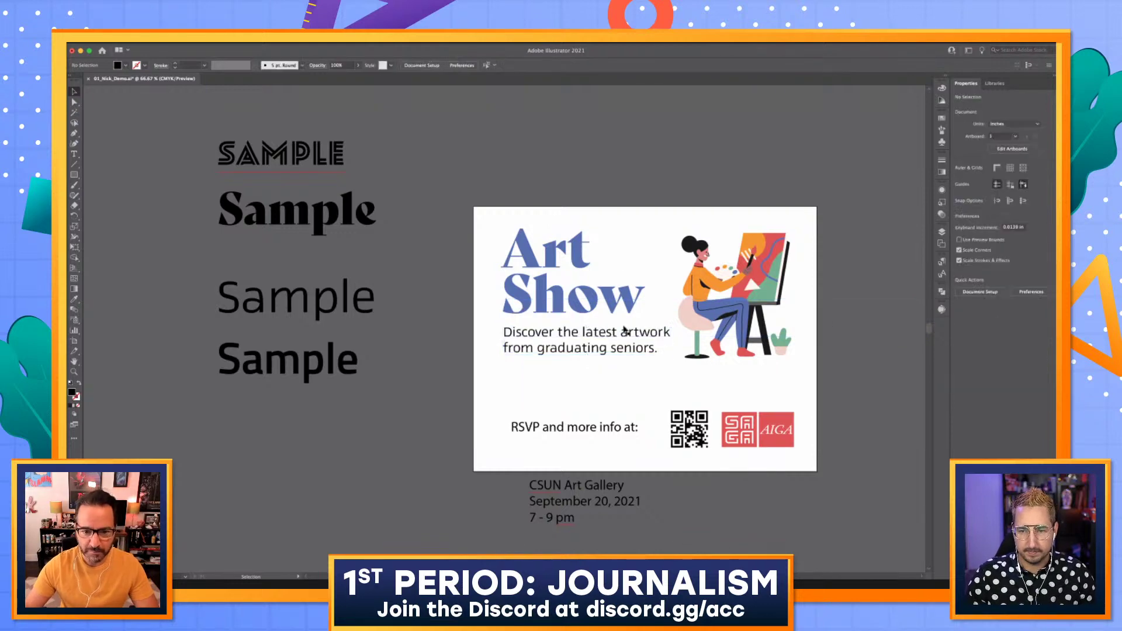
Nudge the description and title down slightly and tighten the kerning between the o and w of Show to -50
drag(623, 342, 624, 346)
click(570, 307)
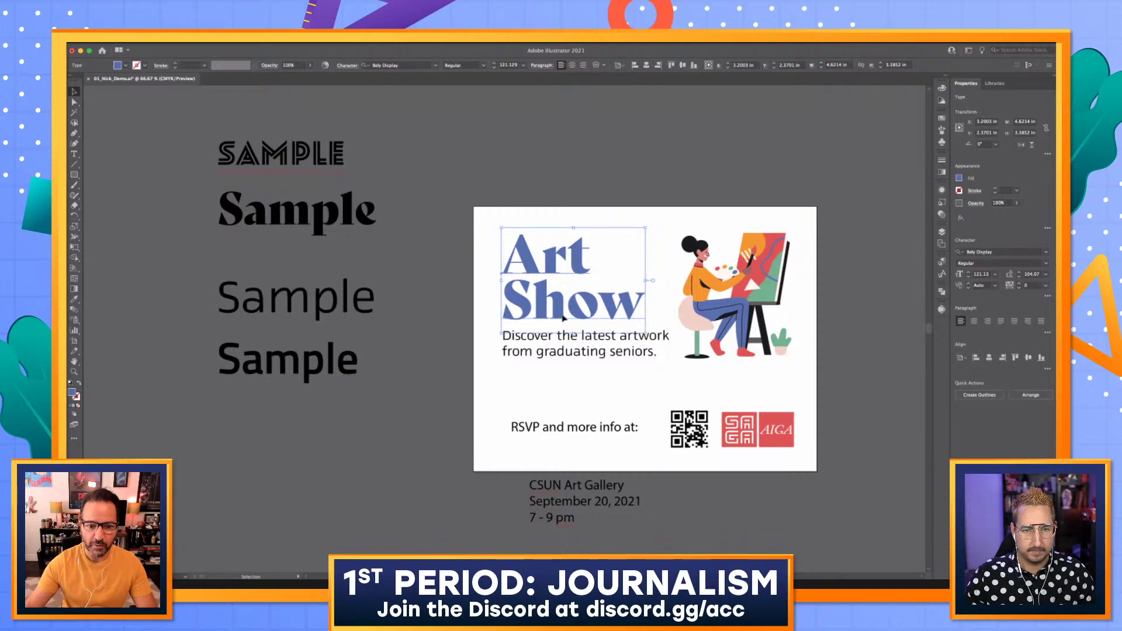
double_click(563, 318)
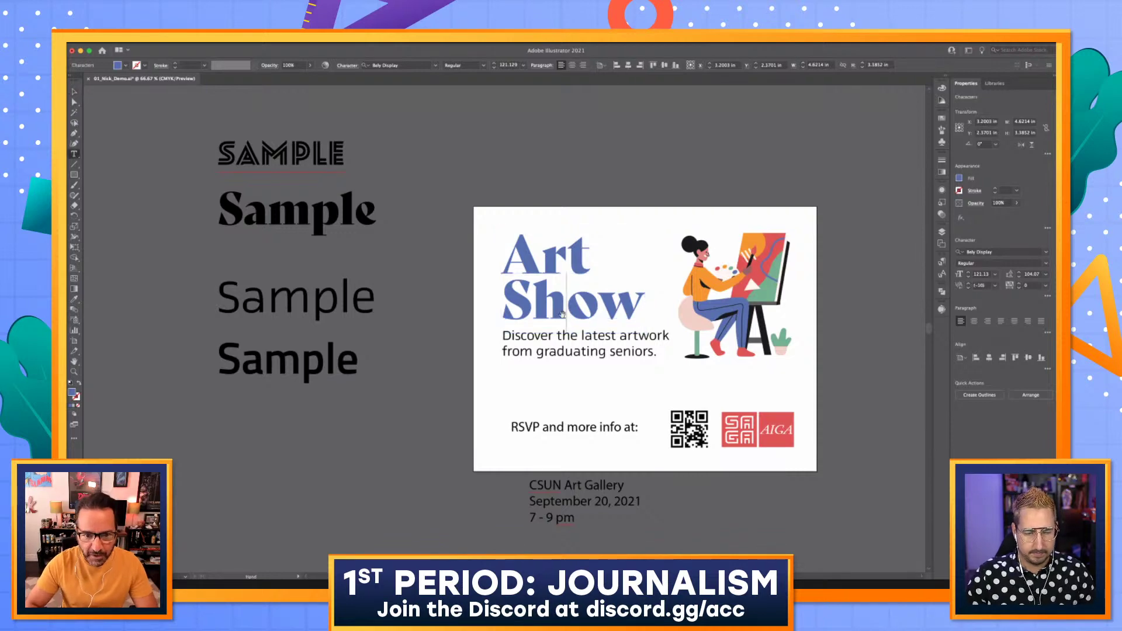
key(Right)
key(alt+Left)
key(alt+Left)
key(alt+Left)
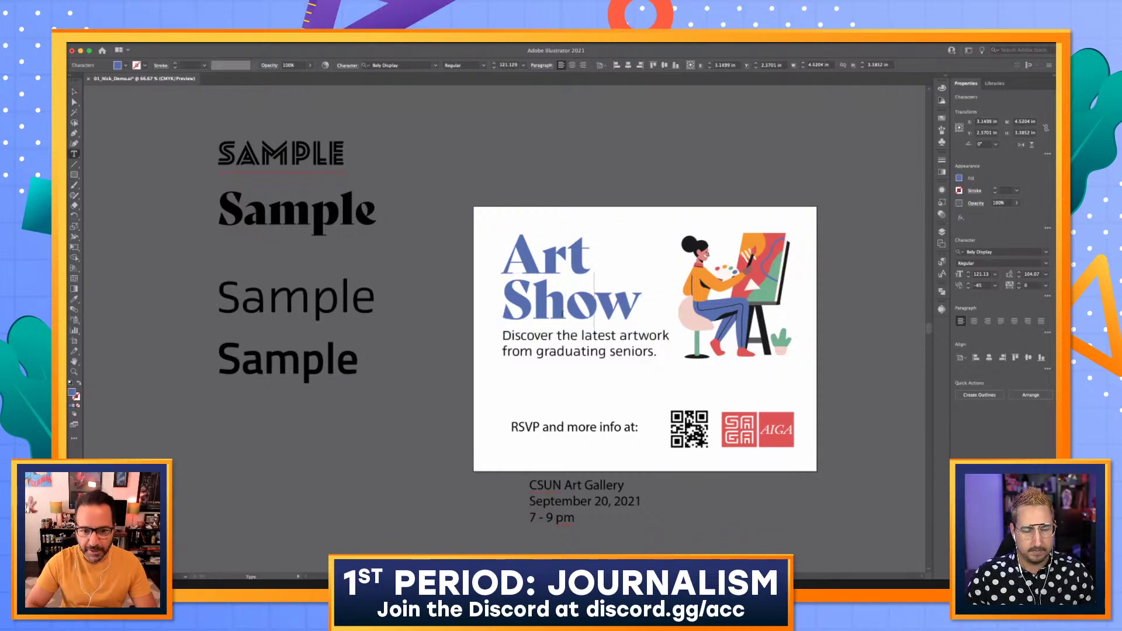
key(alt+Left)
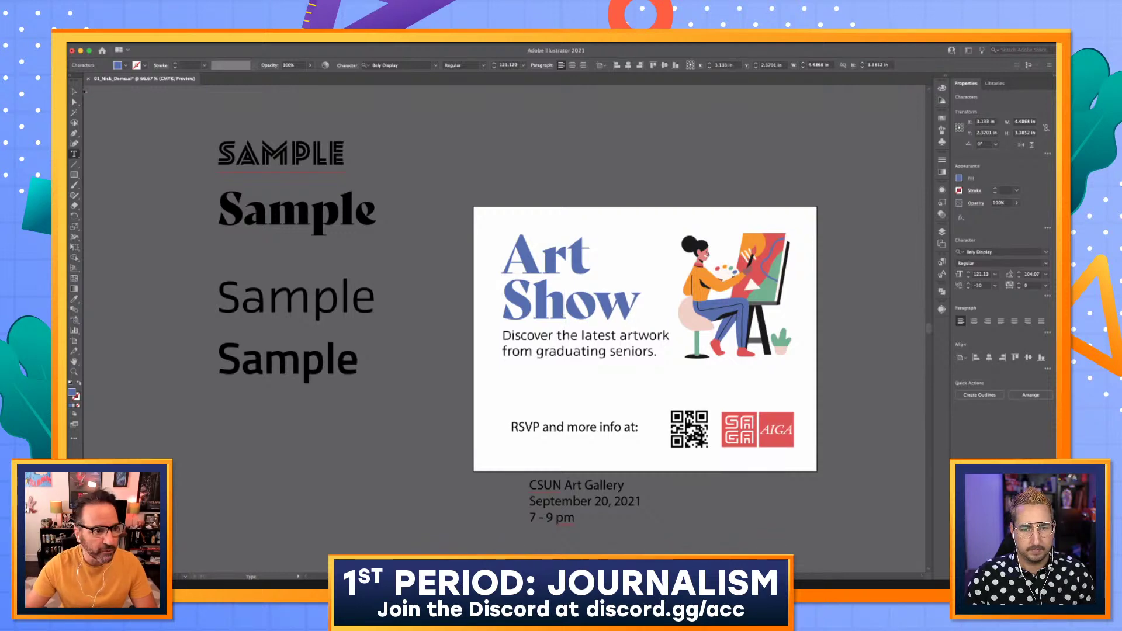
click(75, 91)
click(631, 397)
Set the description text to the Regular weight of Prosaic Std and adjust its position slightly
click(597, 337)
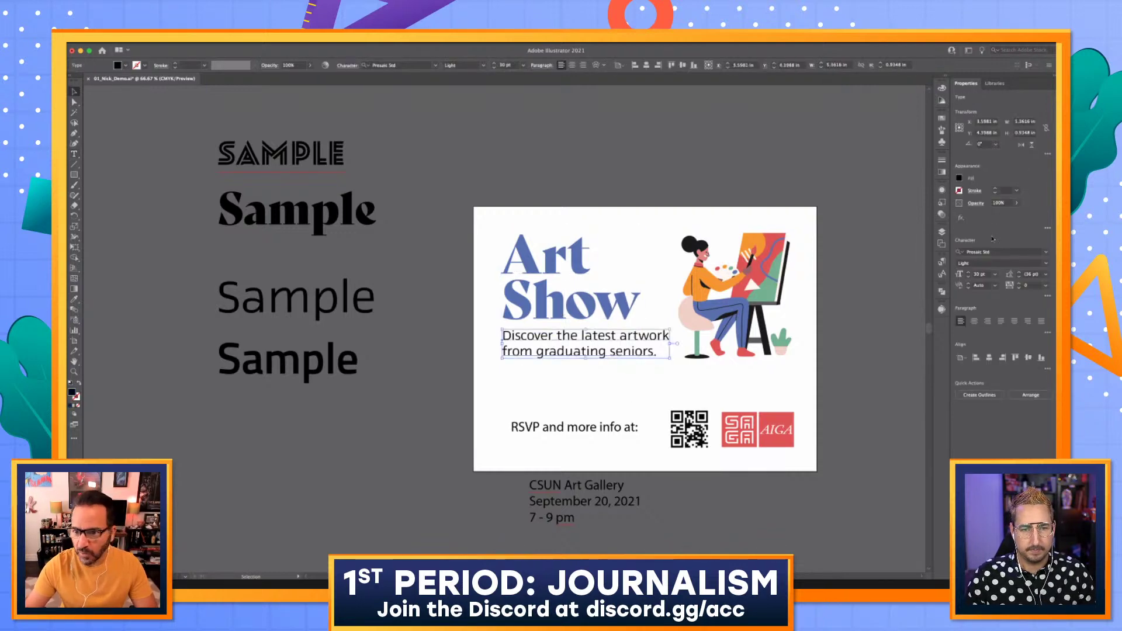
click(1045, 263)
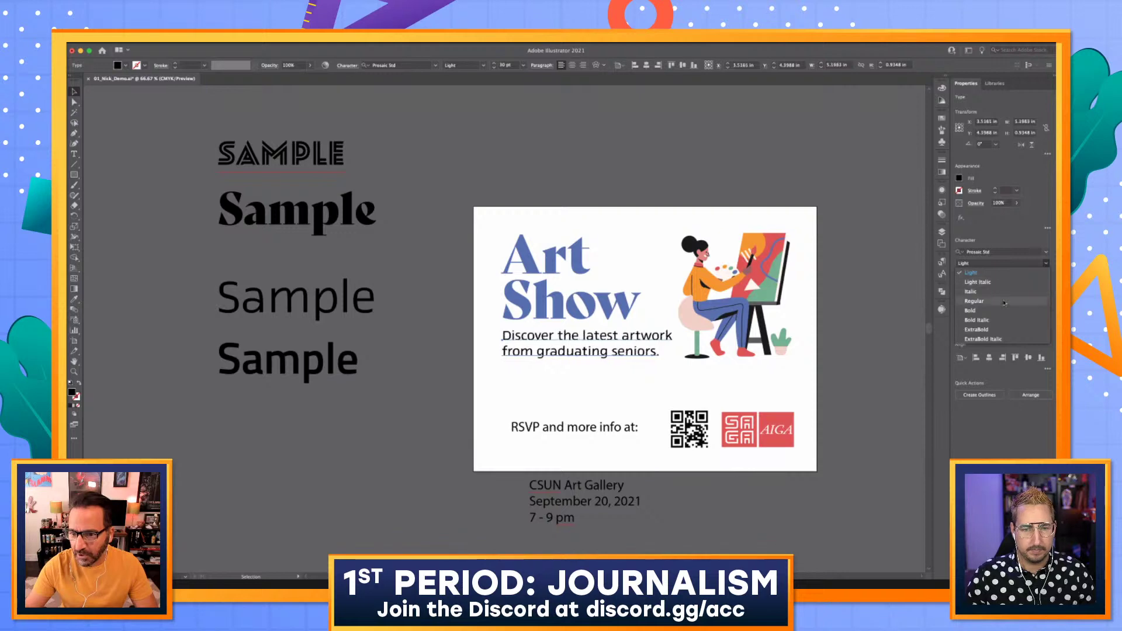
click(1004, 302)
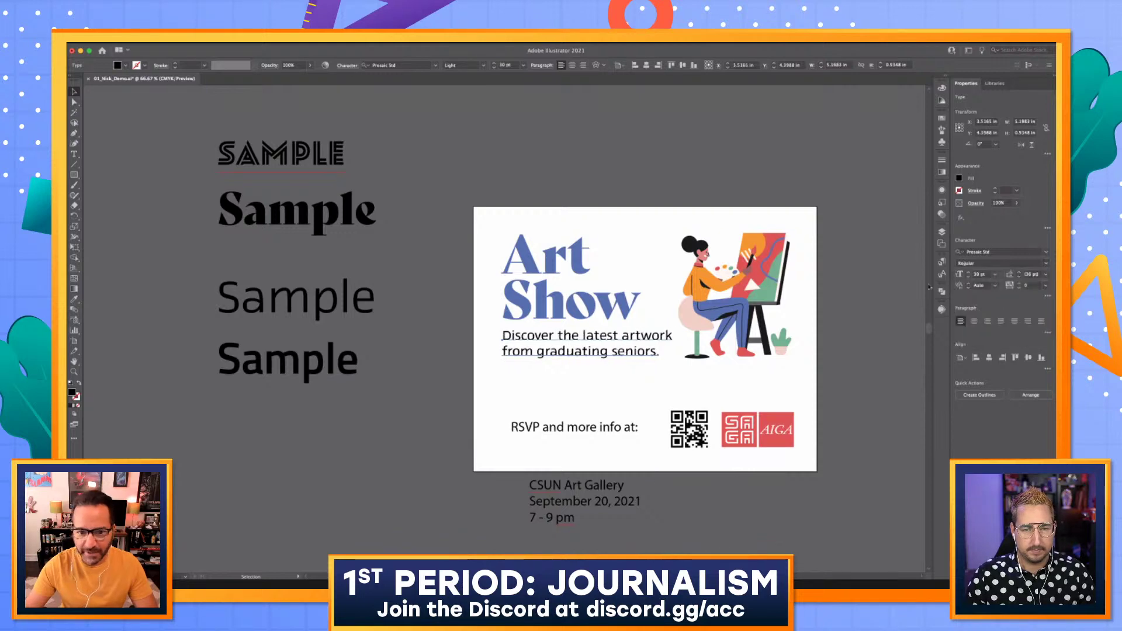
click(608, 172)
click(607, 346)
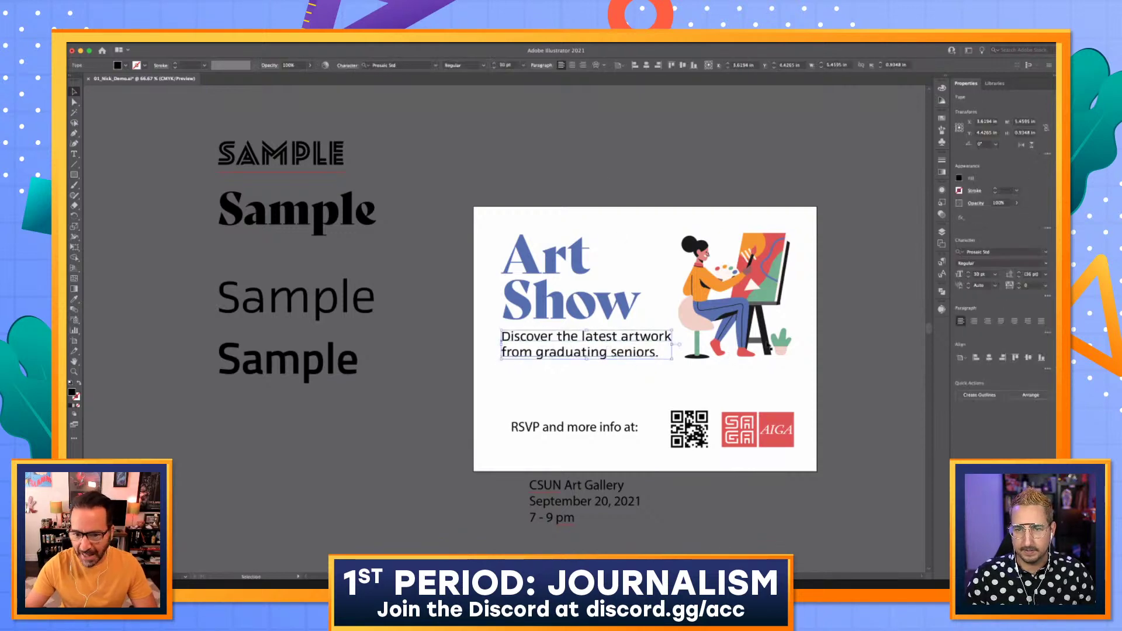
Enlarge the painter illustration proportionally to about 4.2 by 4.7 in and adjust its position
click(796, 234)
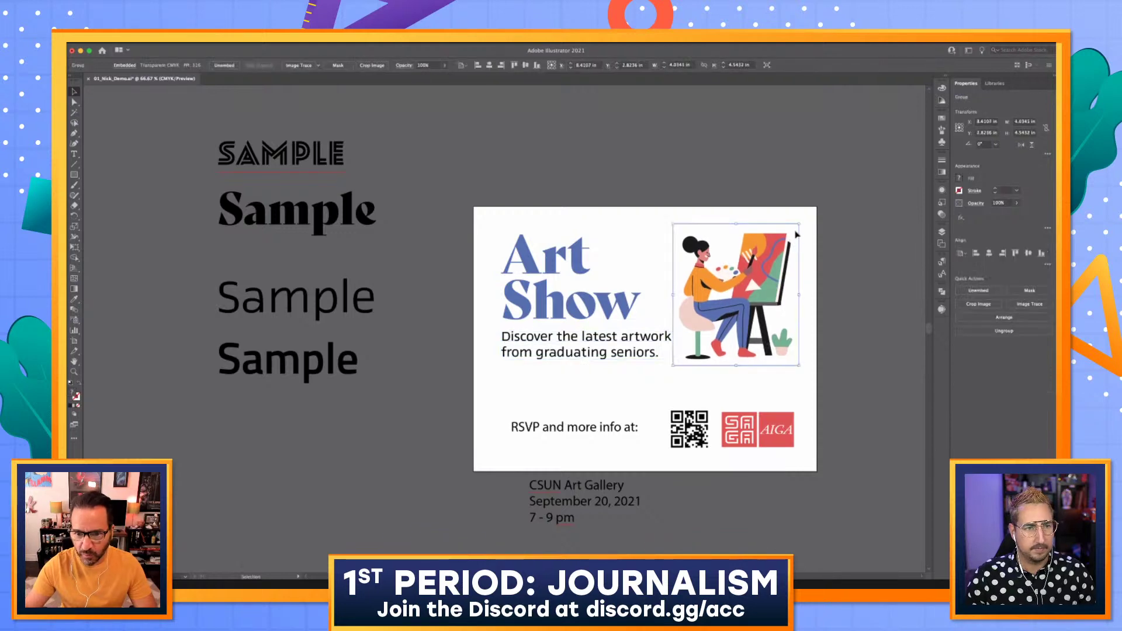
drag(799, 225, 804, 216)
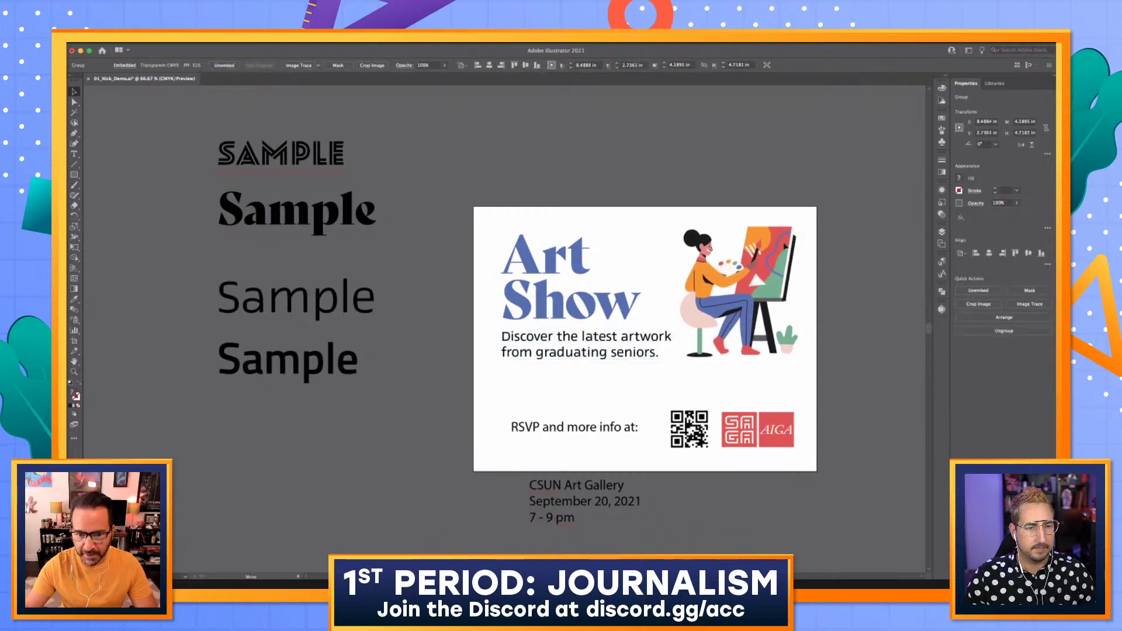
click(294, 430)
Draw a horizontal divider line about 9.4 in long beneath the description and illustration, with a black stroke
key(backslash)
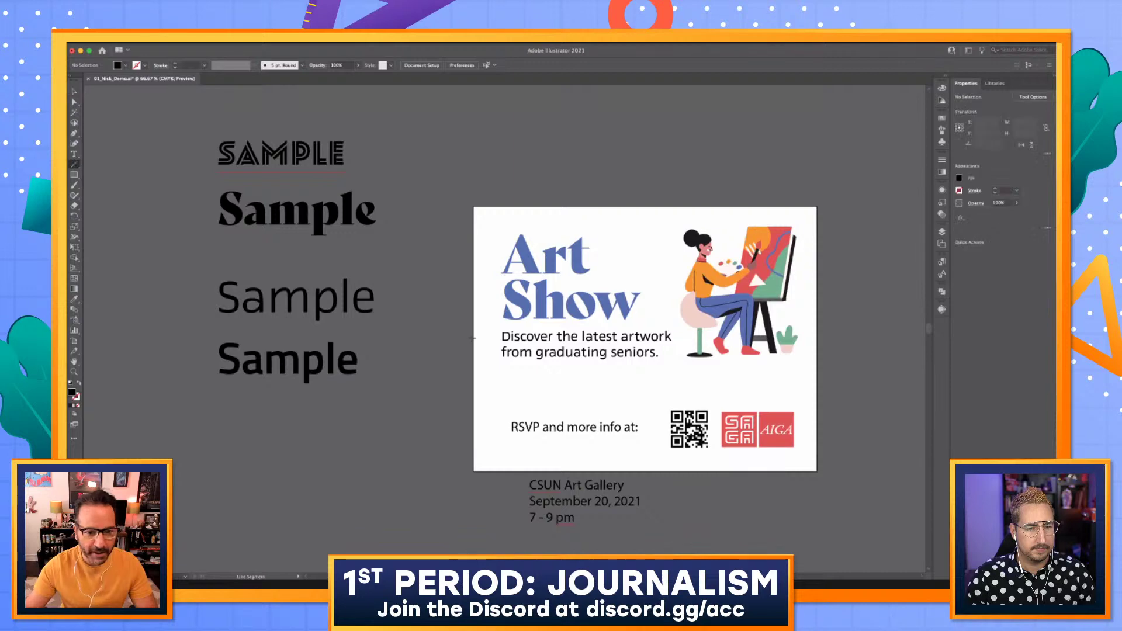
drag(500, 372, 796, 370)
click(942, 160)
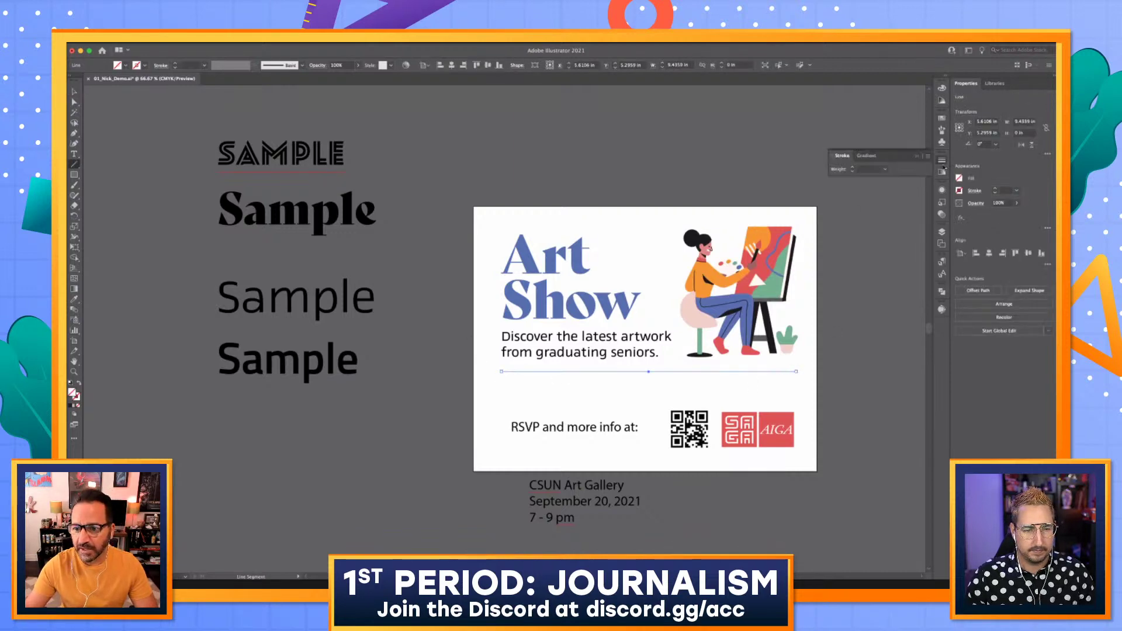
click(942, 118)
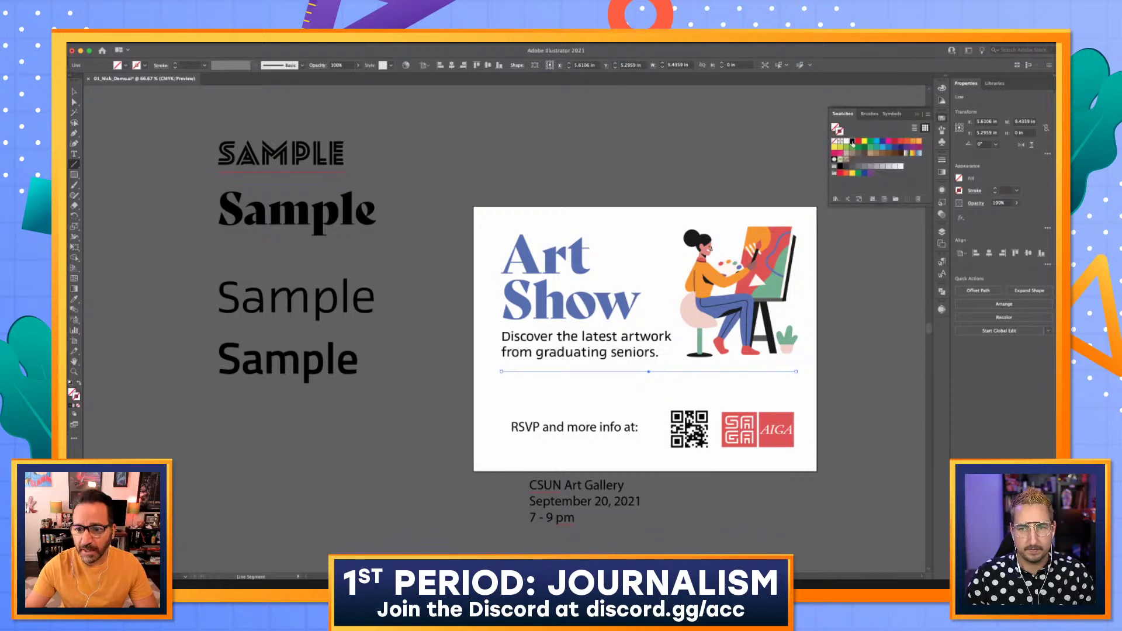
click(852, 142)
key(v)
key(ctrl+shift+a)
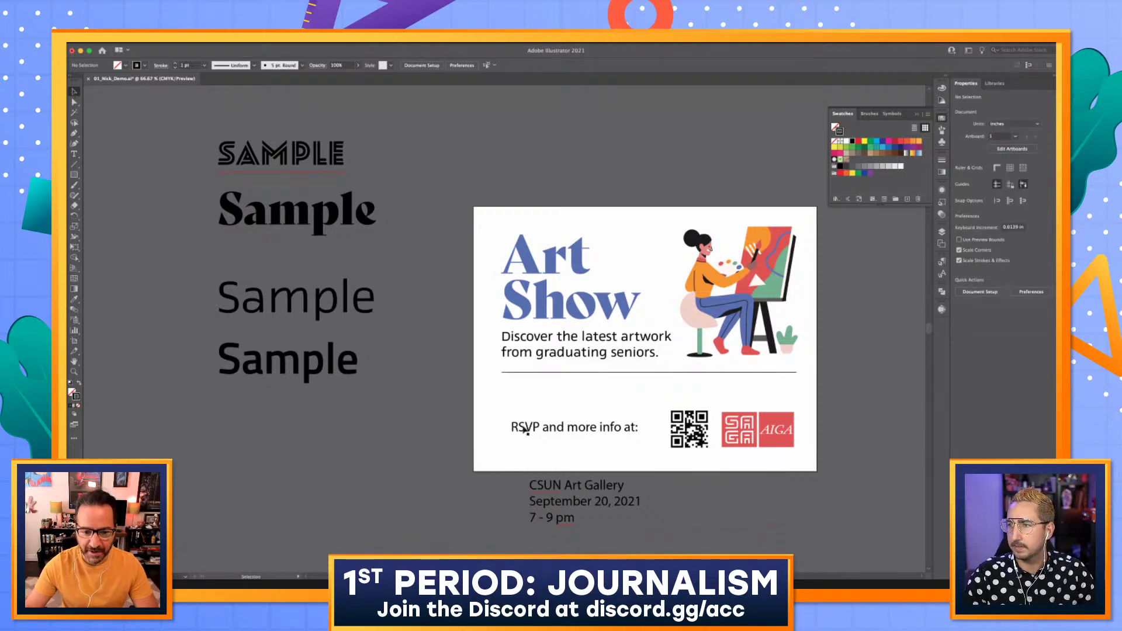
Move the RSVP text aside to the artboard's lower-left edge and place the event details under the divider line
drag(512, 436, 419, 472)
click(588, 495)
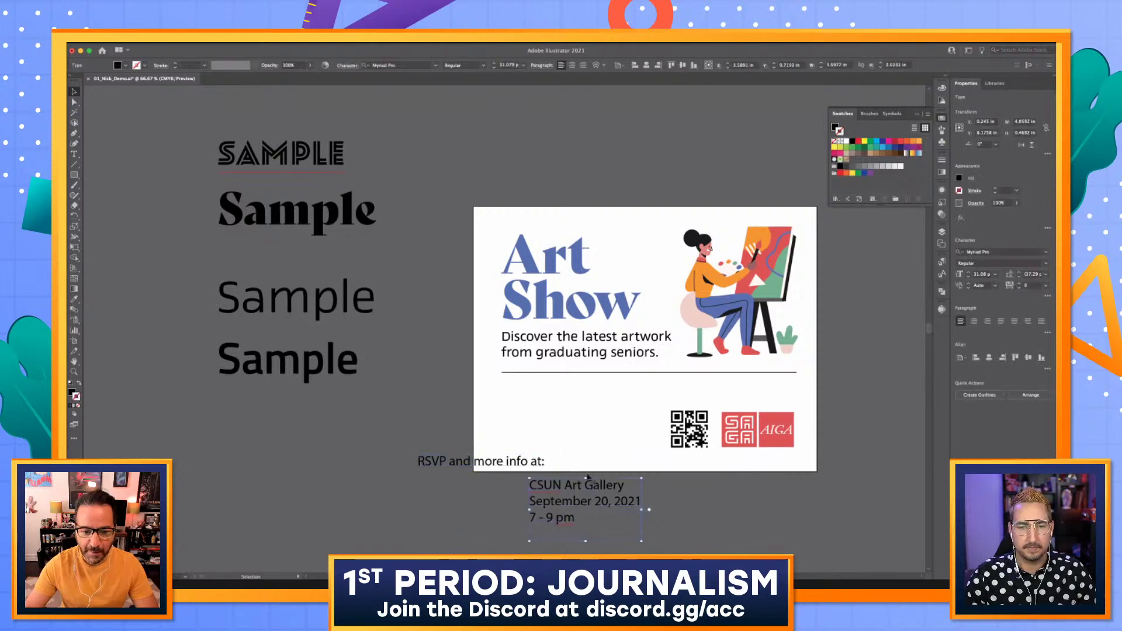
drag(575, 426, 558, 407)
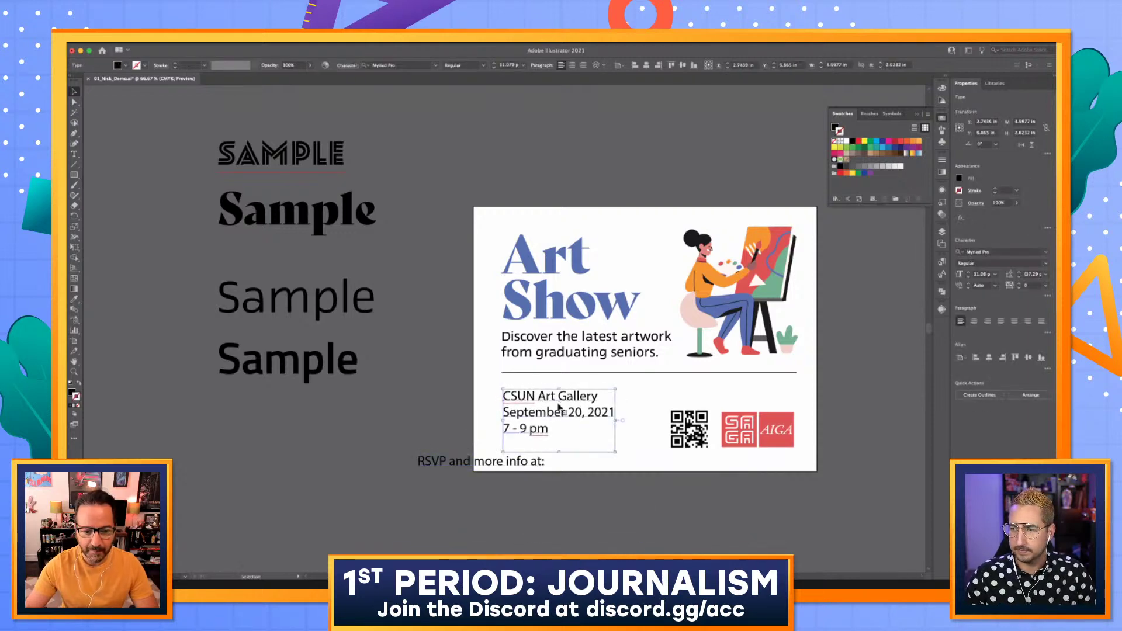
Match the event details to the description's text style and scale them down to about 23.4 pt
key(i)
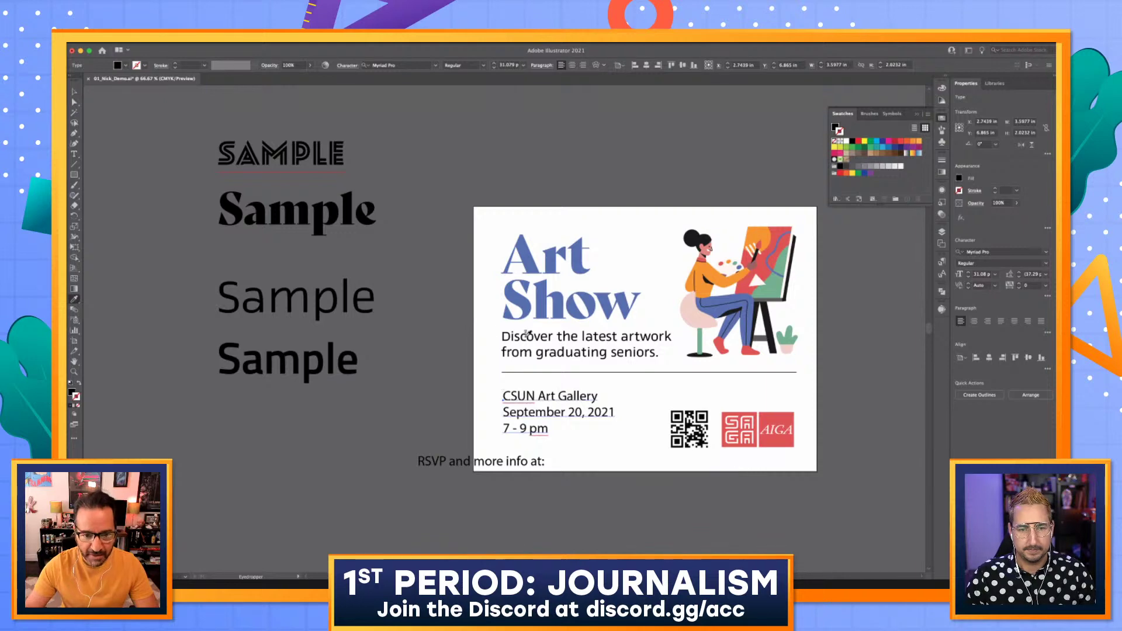
click(526, 336)
key(v)
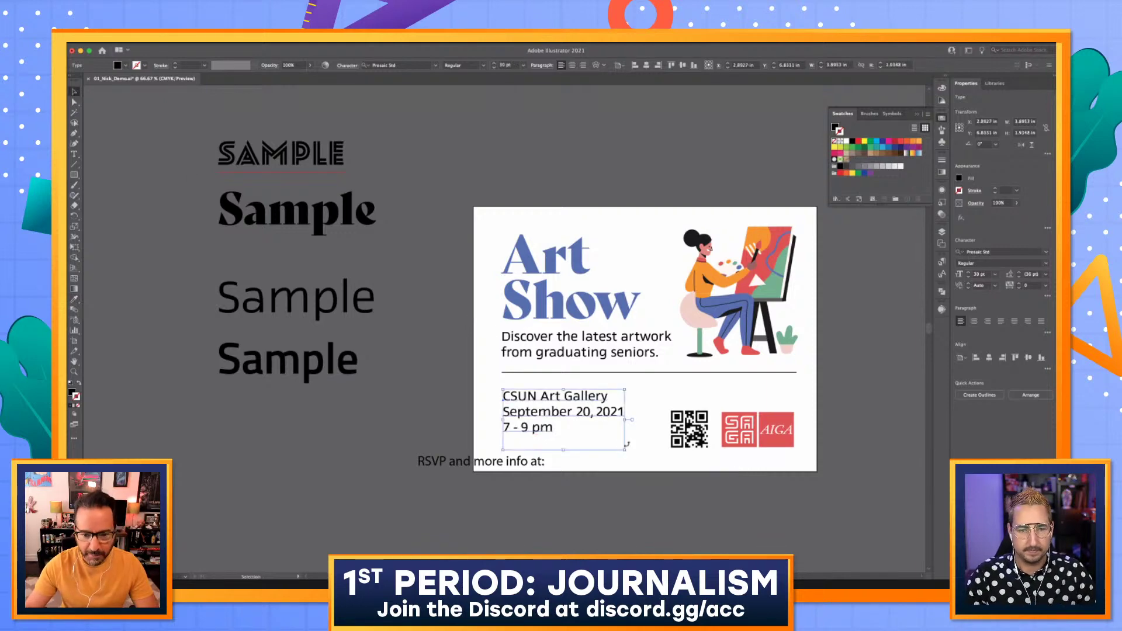
drag(626, 449, 597, 436)
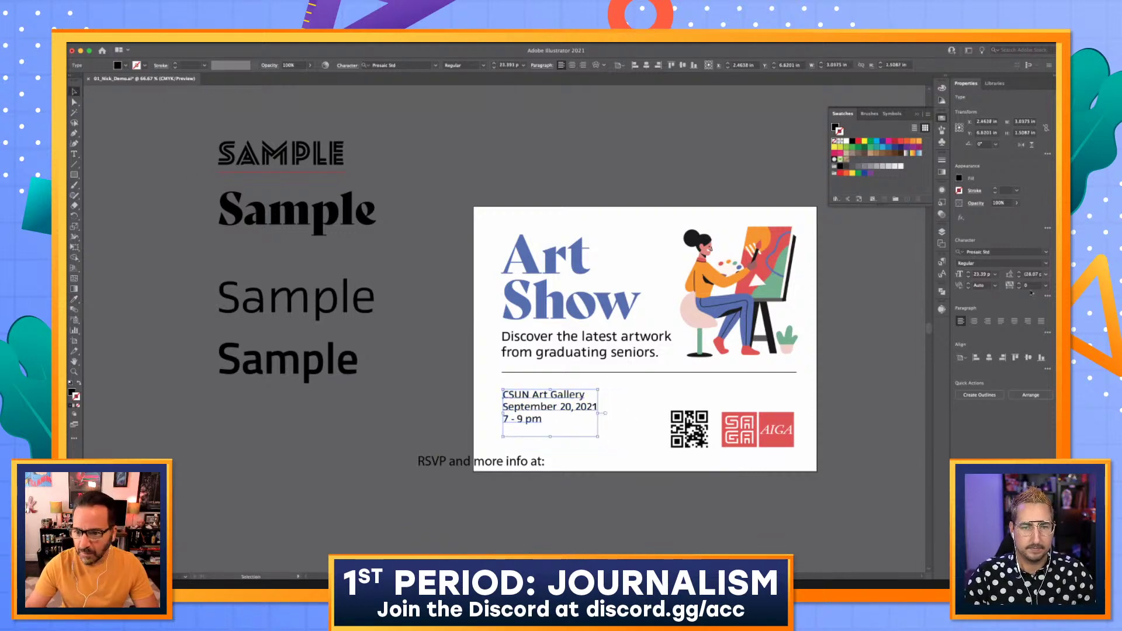
Set the event details to the ExtraBold weight and reduce their font size to 20 pt
click(1045, 263)
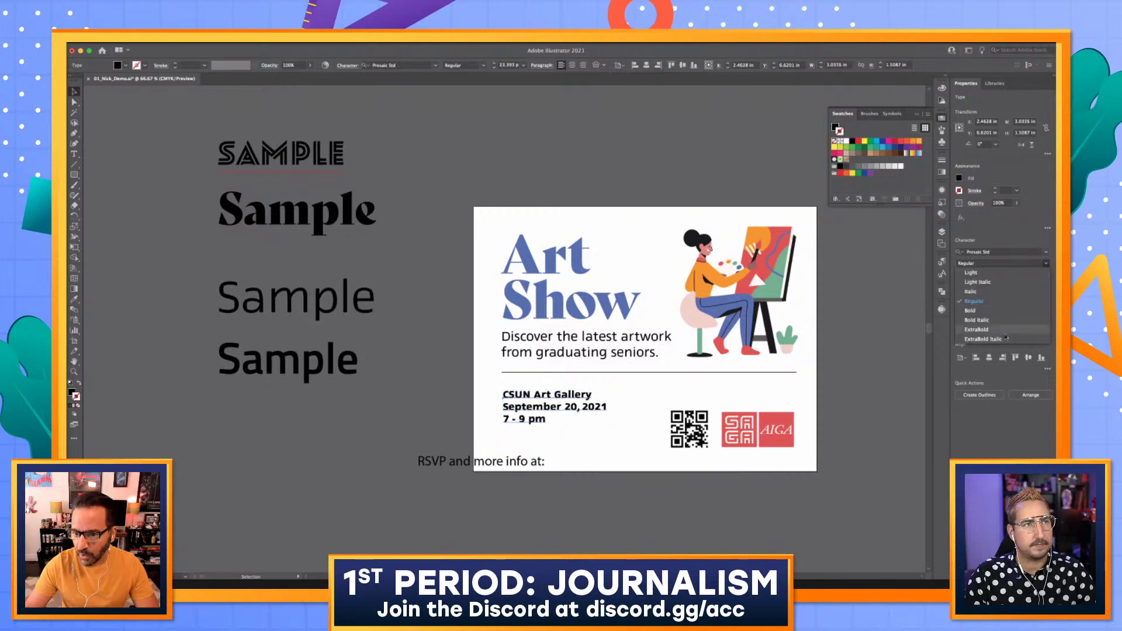
click(1001, 331)
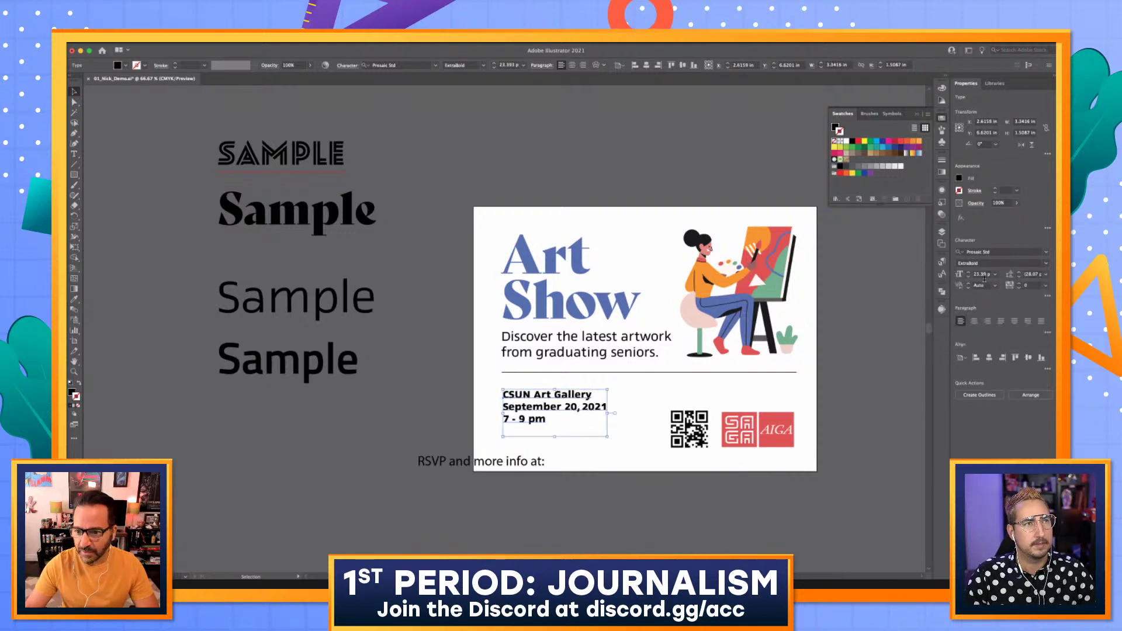
click(969, 277)
click(969, 277)
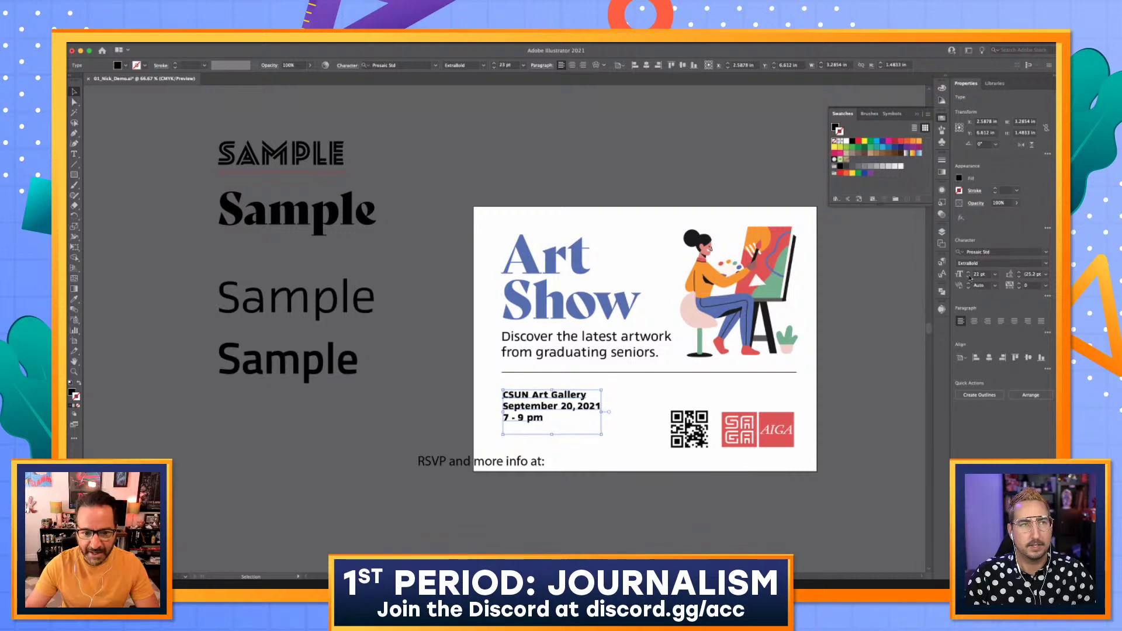
click(969, 277)
click(969, 277)
Move the event details down beside the QR code and move the RSVP text off the artboard below it
drag(547, 408, 548, 433)
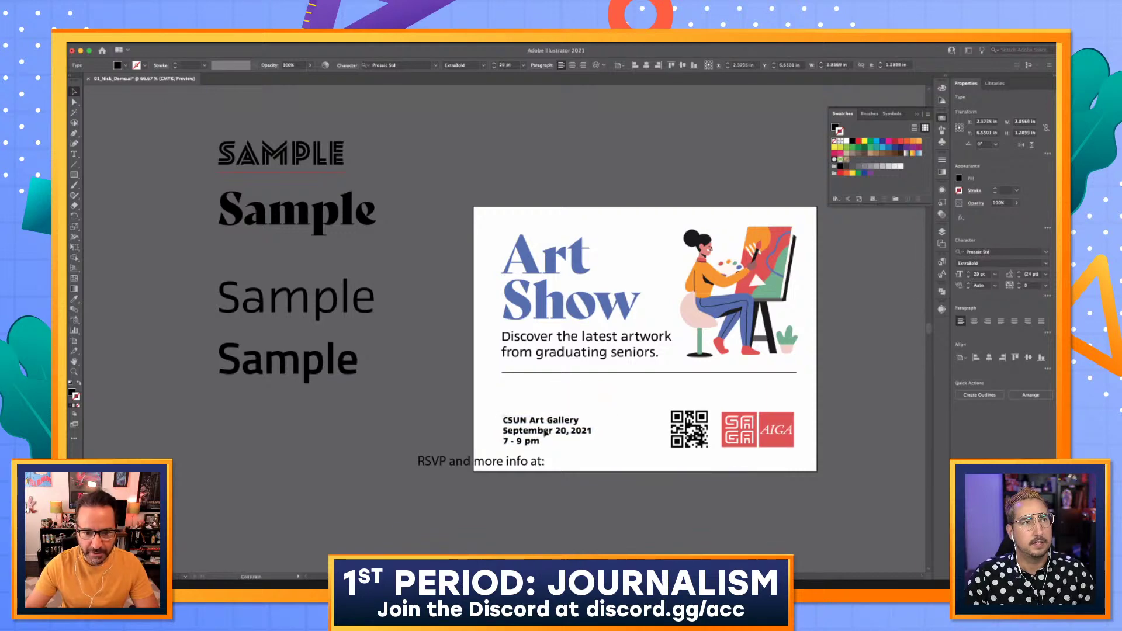
click(489, 466)
drag(489, 466, 552, 502)
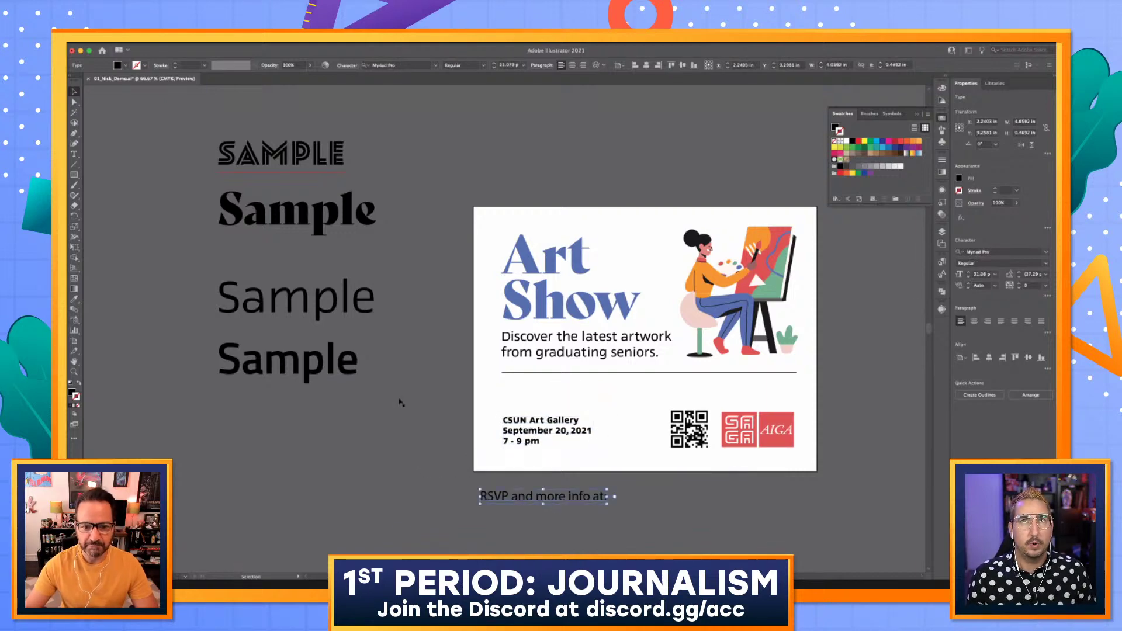
Set the line spacing of the description text under the Art Show title to 32 pt
click(400, 402)
drag(598, 264, 528, 272)
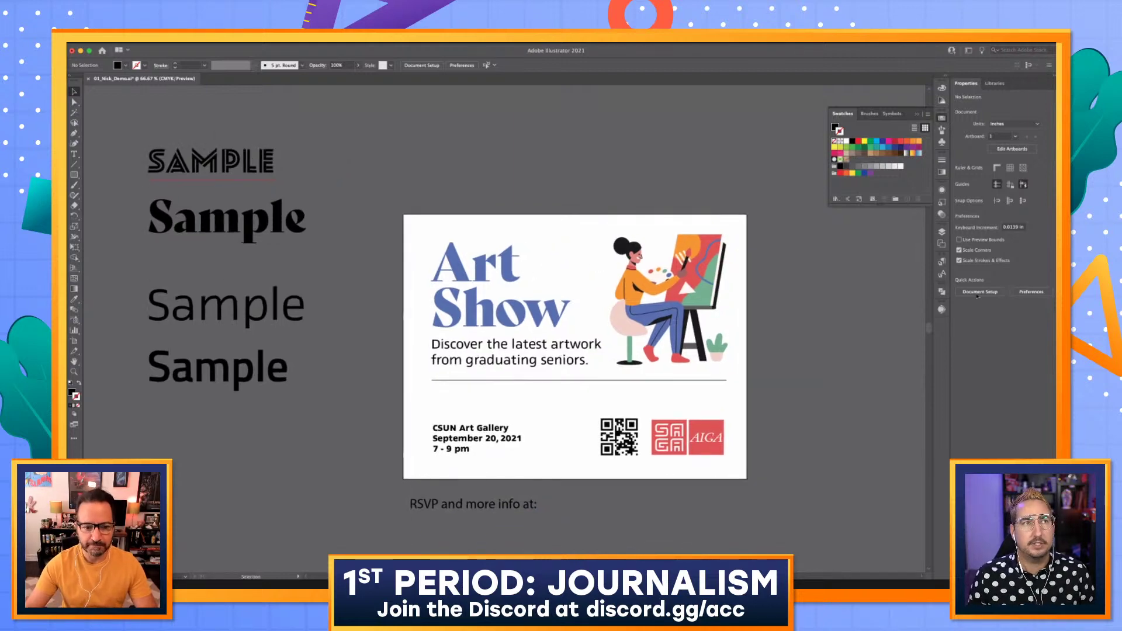
click(609, 352)
click(585, 349)
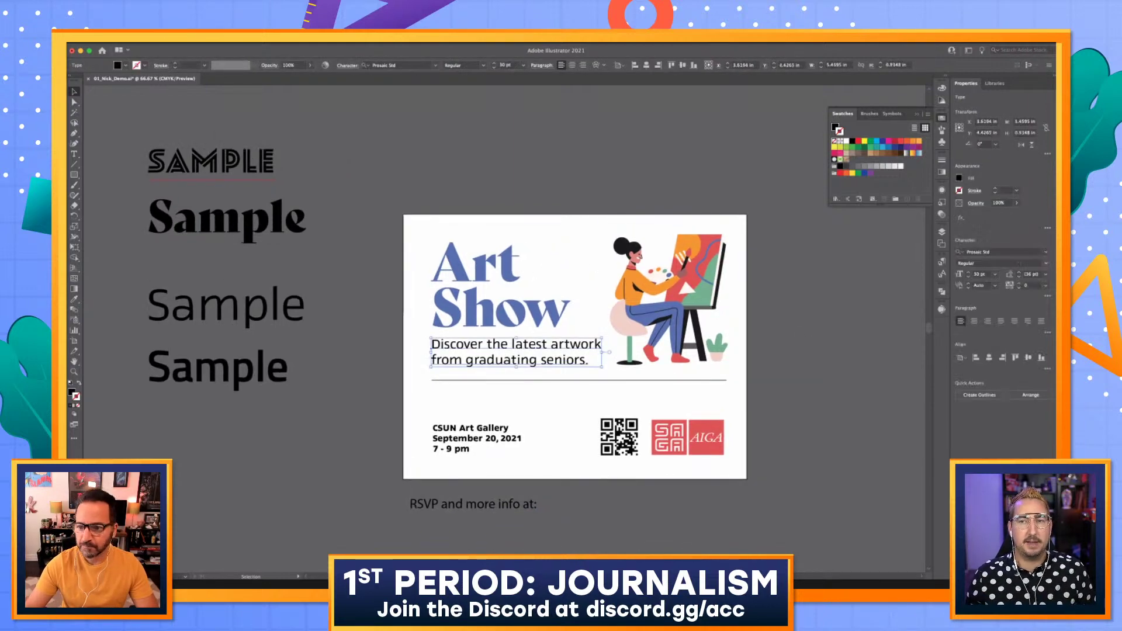
click(1018, 277)
click(1019, 278)
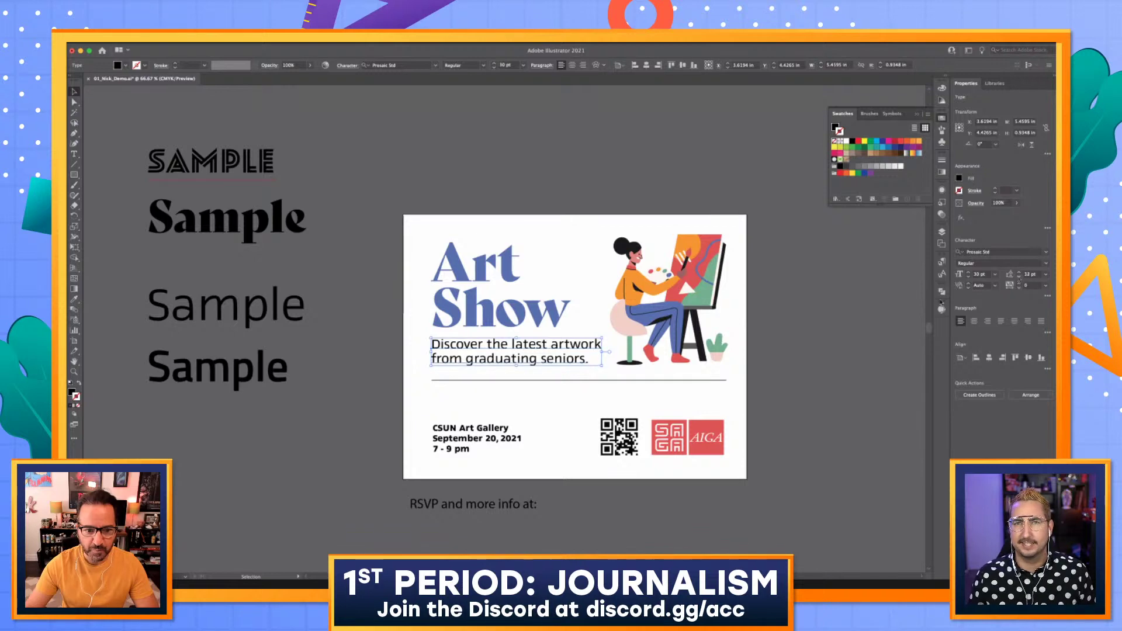
click(1018, 278)
click(375, 371)
drag(457, 359, 458, 362)
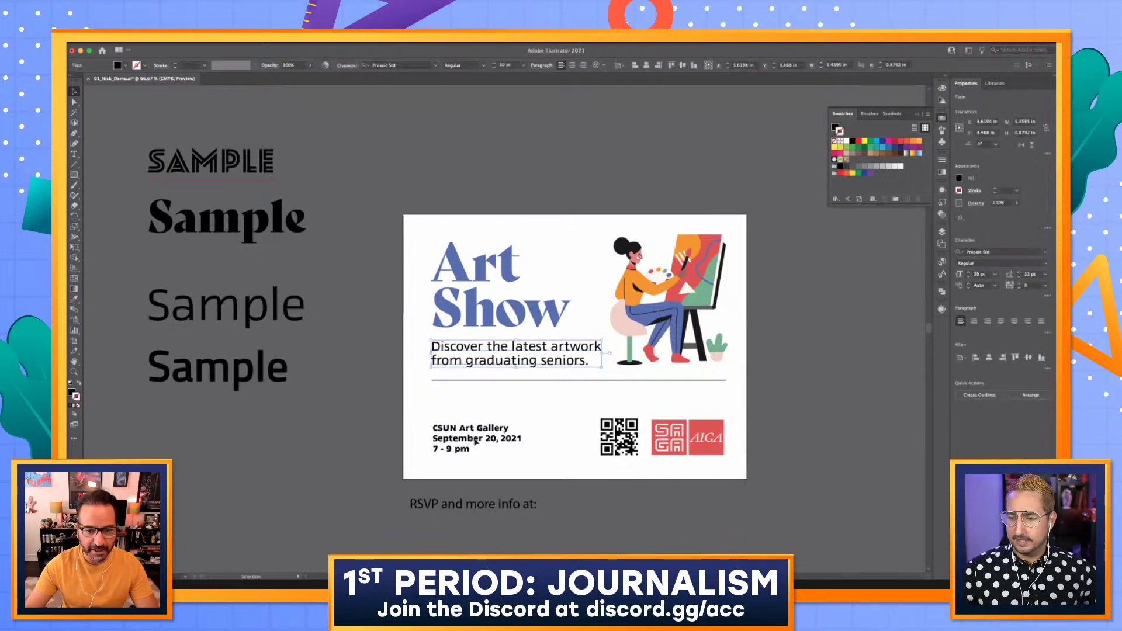
Move the event details slightly up and increase their line spacing to 33 pt
drag(474, 442, 479, 433)
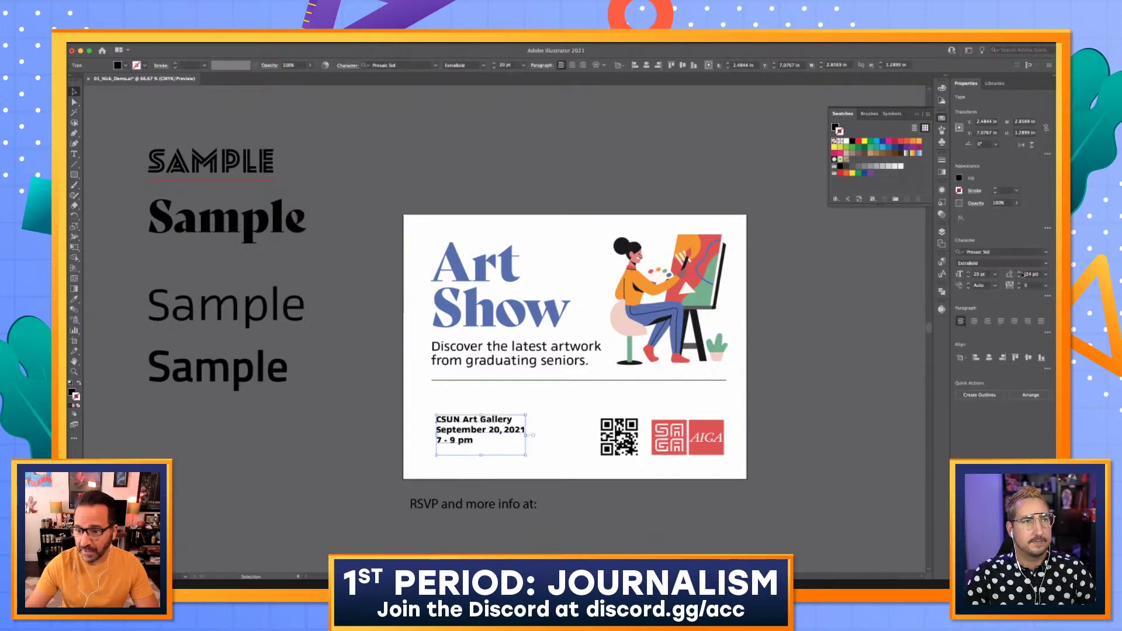
key(Up)
key(Up)
key(Up)
key(Up)
key(Up)
key(Up)
key(Up)
key(Up)
key(Up)
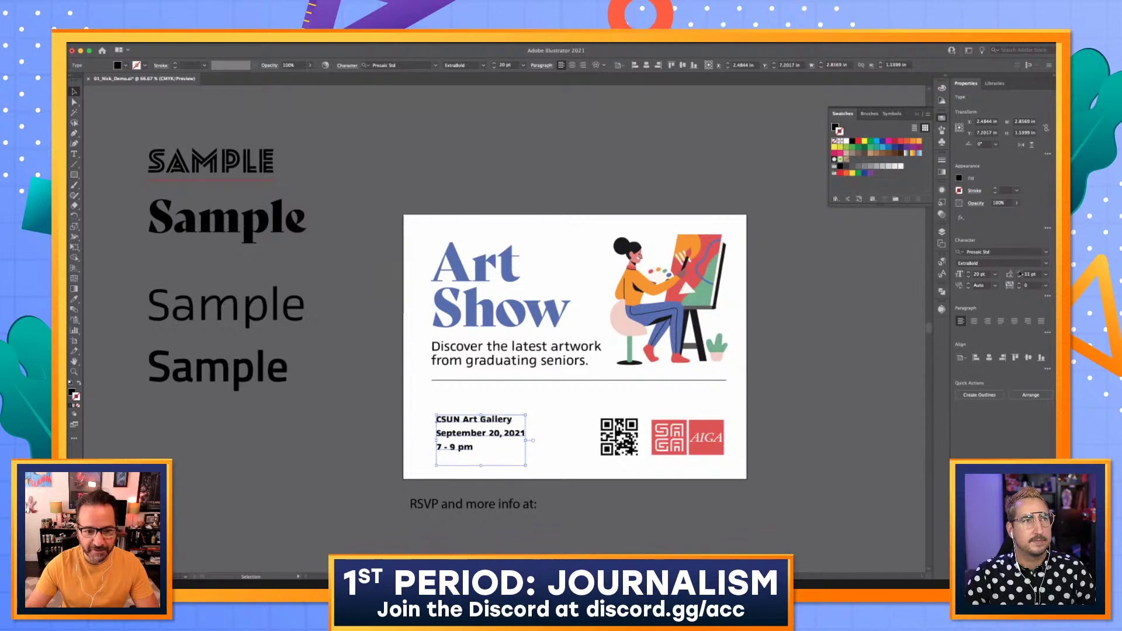
scroll(363, 443, left, 3)
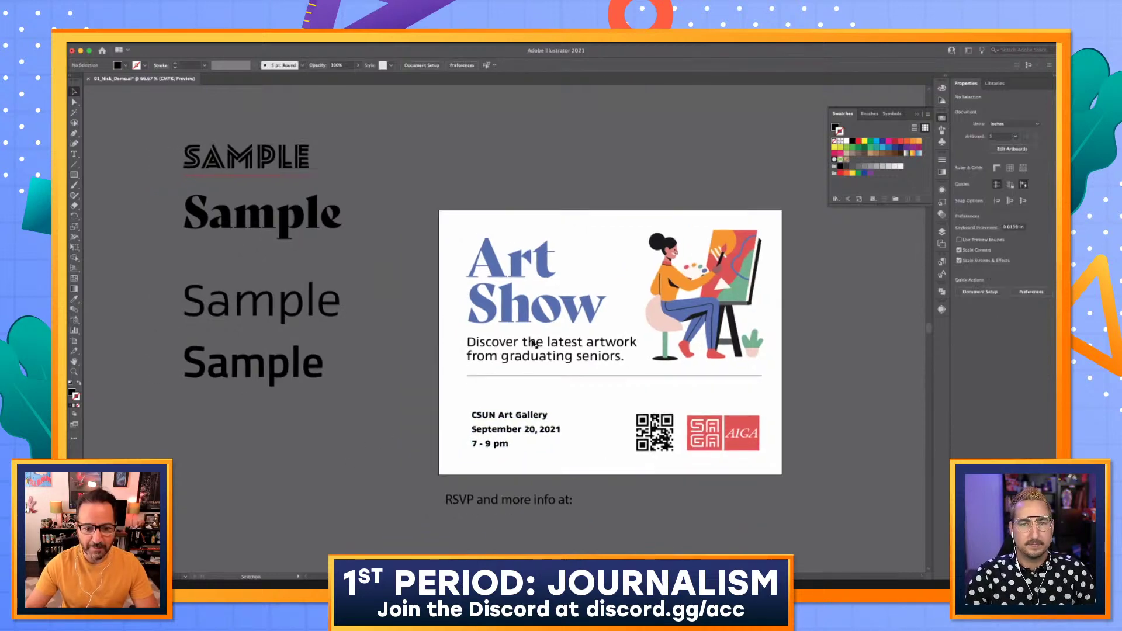
Change the description text to uppercase and scale it down to about 26.4 pt
click(532, 351)
click(193, 42)
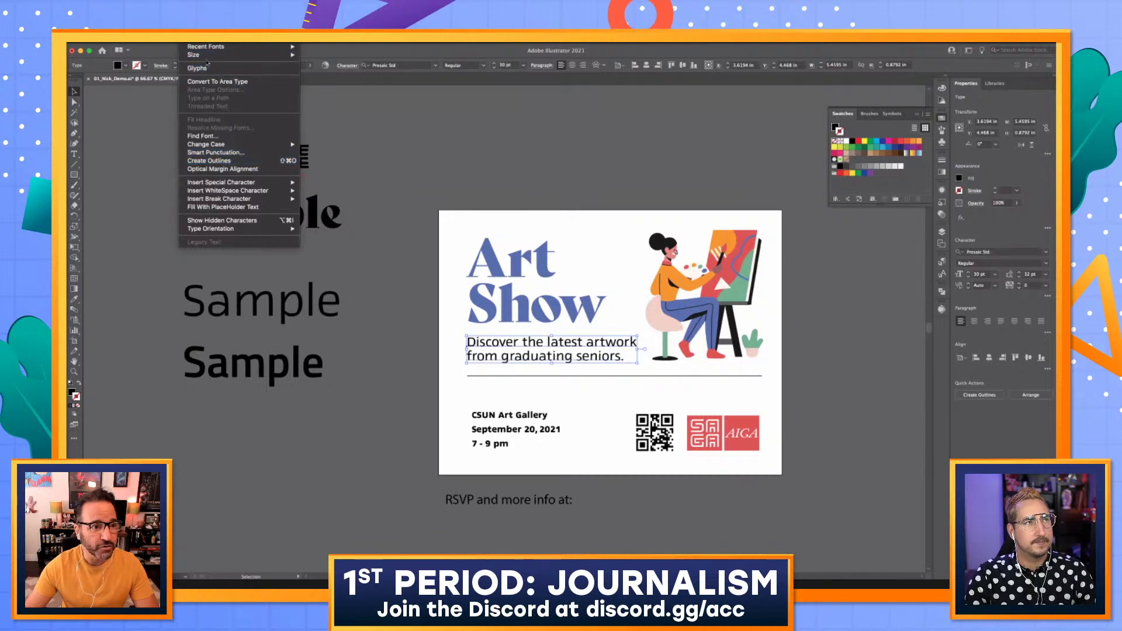
mouse_move(205, 144)
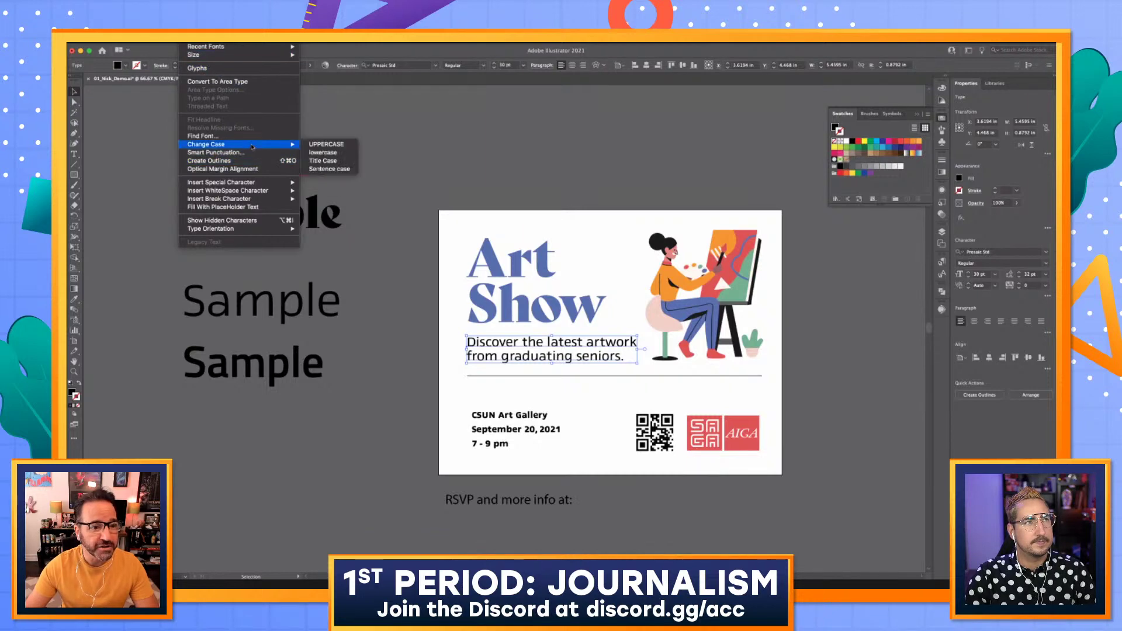
click(324, 144)
drag(671, 364, 574, 350)
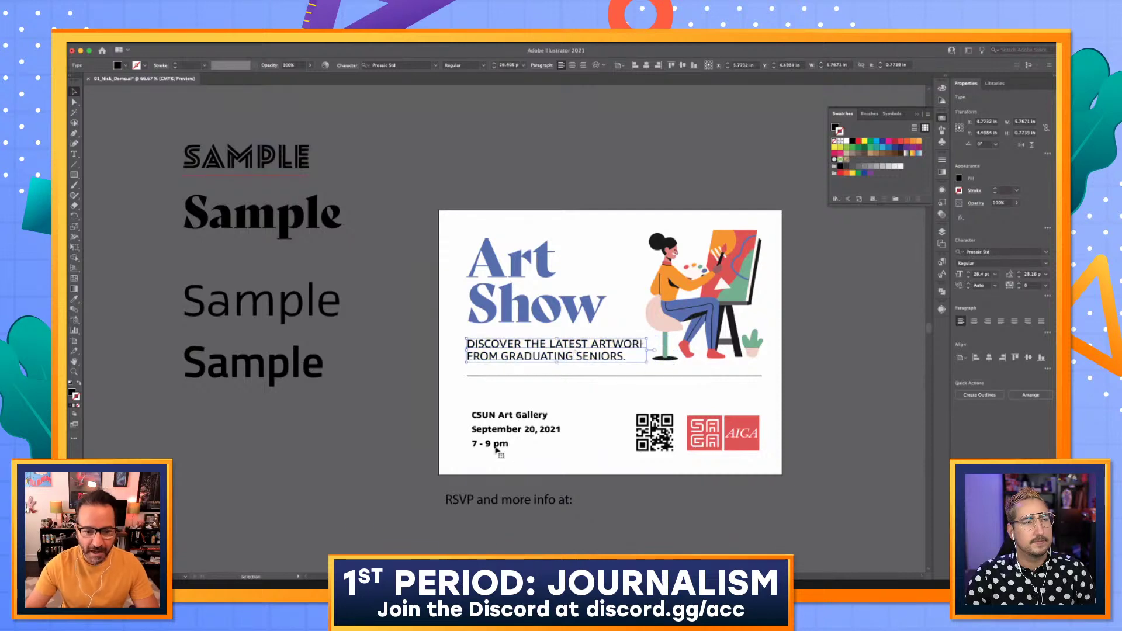
Slightly enlarge the title, description, illustration and divider together and align the event details with their left edge
drag(492, 435, 489, 433)
click(511, 355)
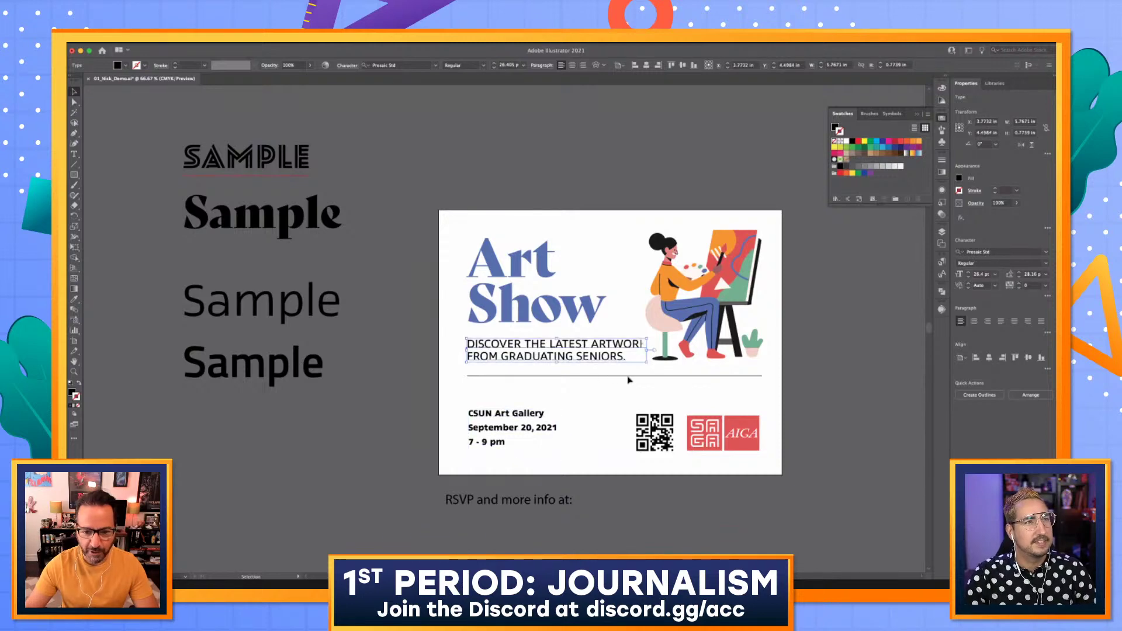
drag(442, 186, 777, 389)
key(shift+Left)
key(shift+Left)
click(513, 450)
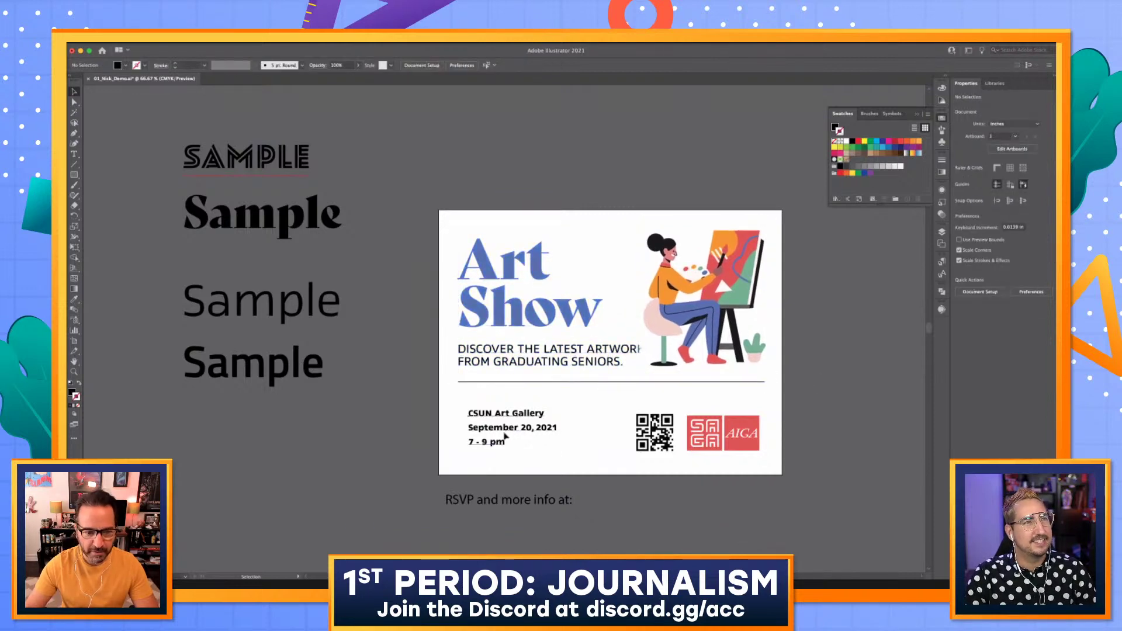
drag(506, 436, 495, 436)
Move the QR code away from the logos and align the logos' right edge with the end of the divider line
click(508, 500)
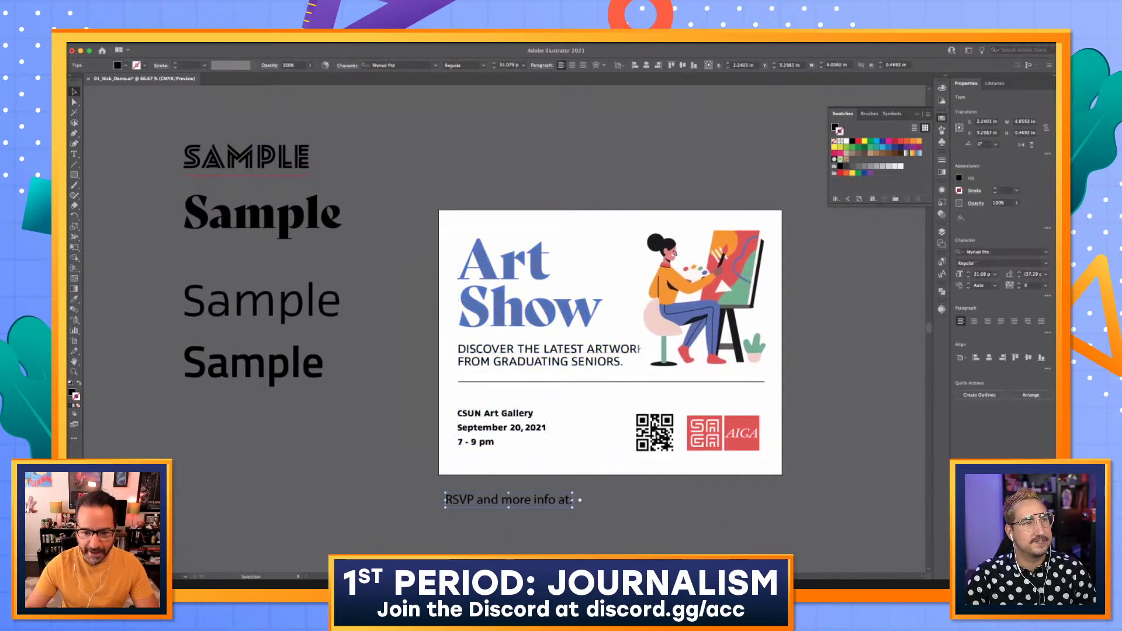
mouse_move(655, 433)
mouse_down()
mouse_move(600, 449)
mouse_move(627, 425)
mouse_up()
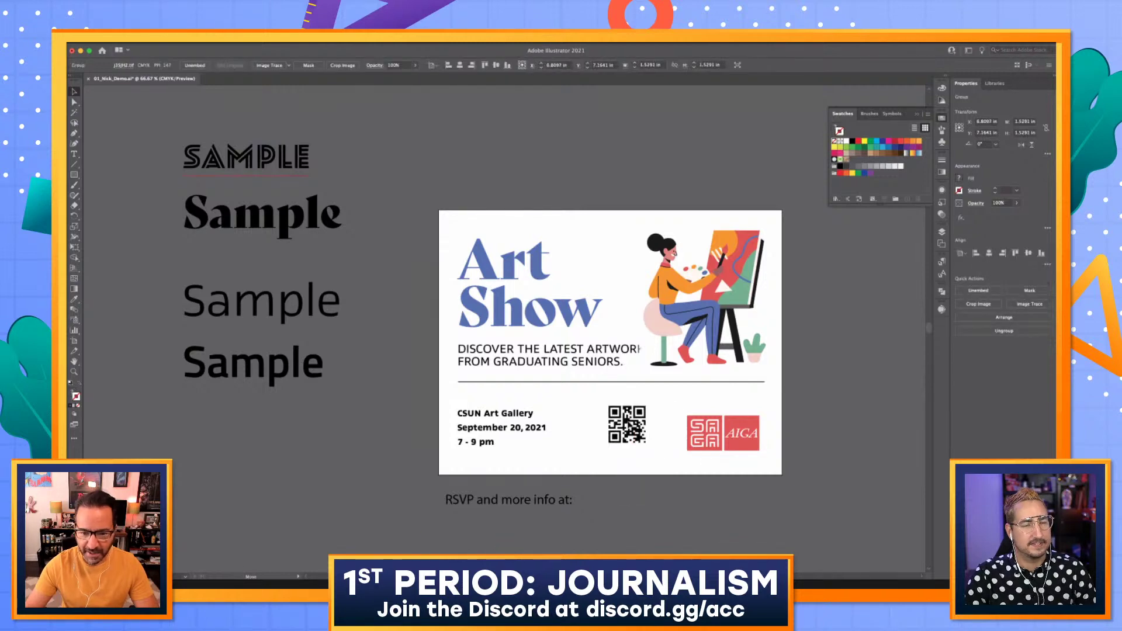
drag(751, 435, 757, 432)
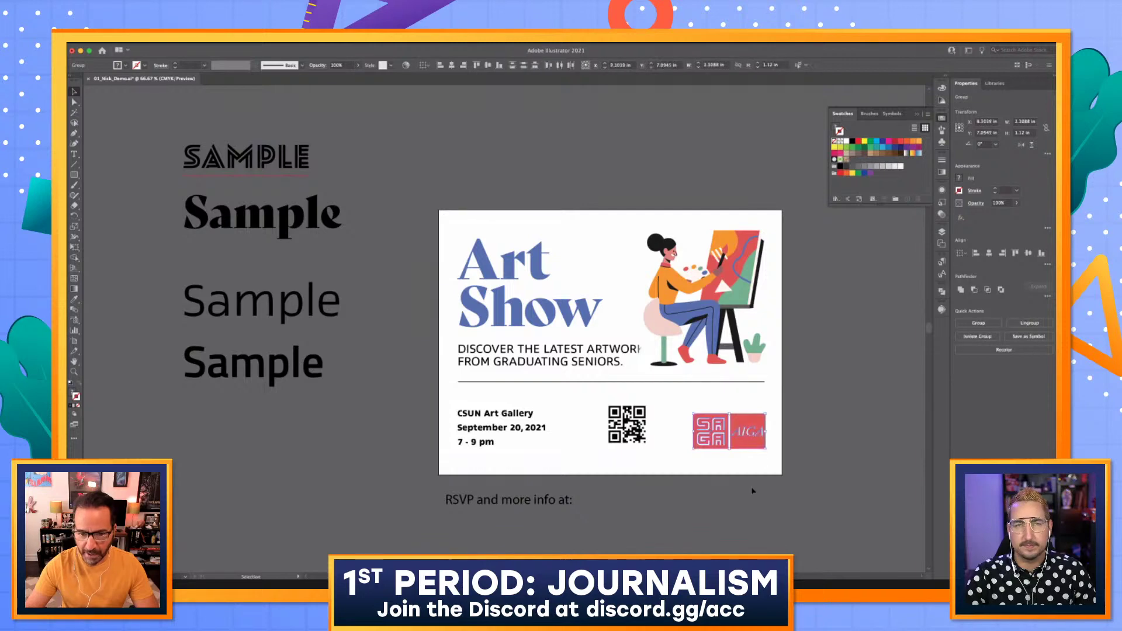
click(752, 491)
Scale the QR code to about 1.37 in and place it directly beside the logos
click(640, 423)
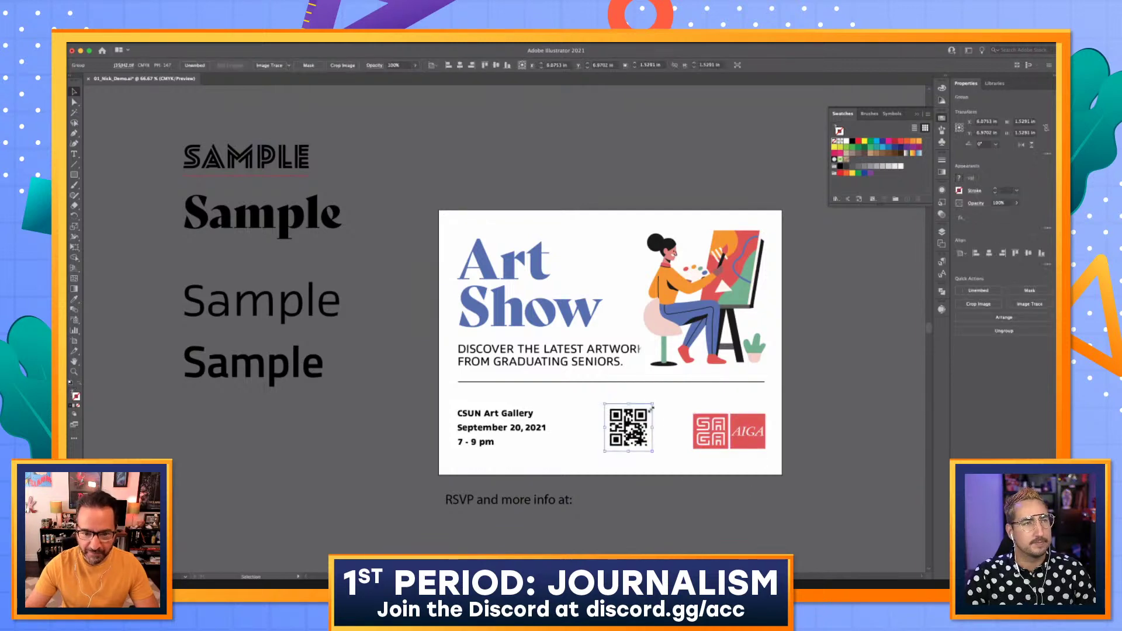
drag(651, 407, 635, 431)
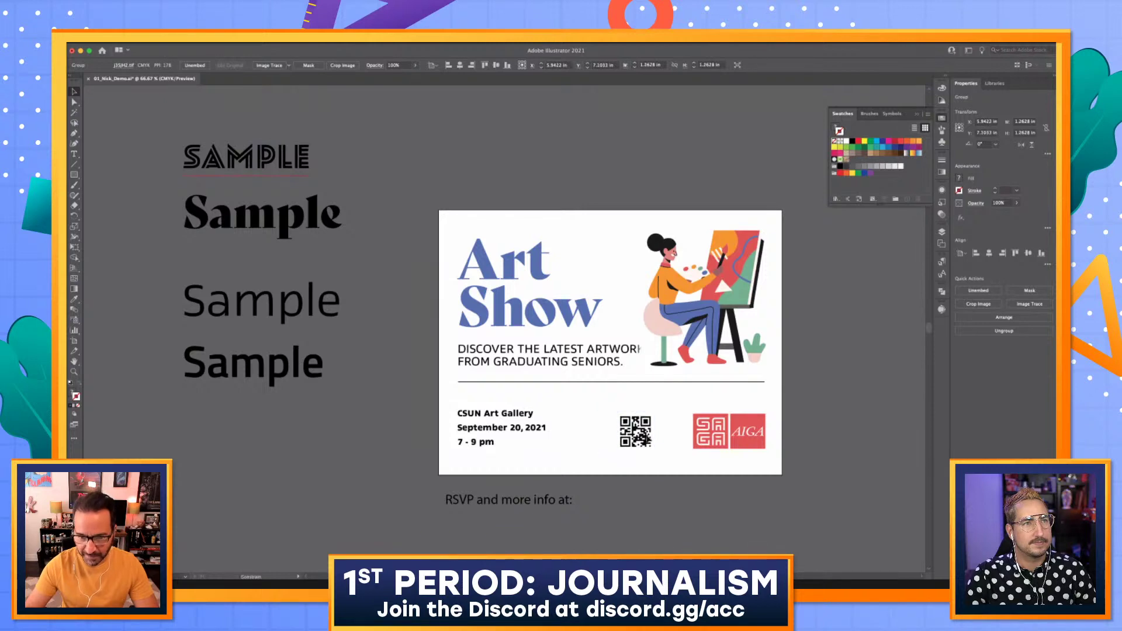
click(520, 498)
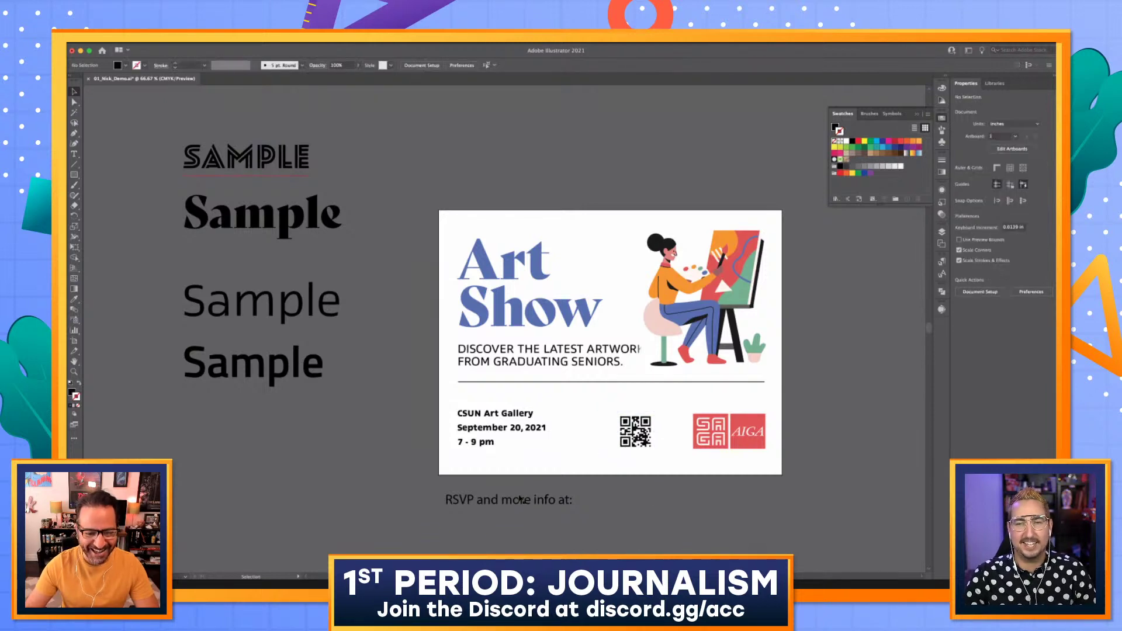
mouse_move(652, 448)
mouse_down()
mouse_move(656, 425)
mouse_move(687, 444)
mouse_move(648, 454)
mouse_move(663, 437)
mouse_up()
click(699, 475)
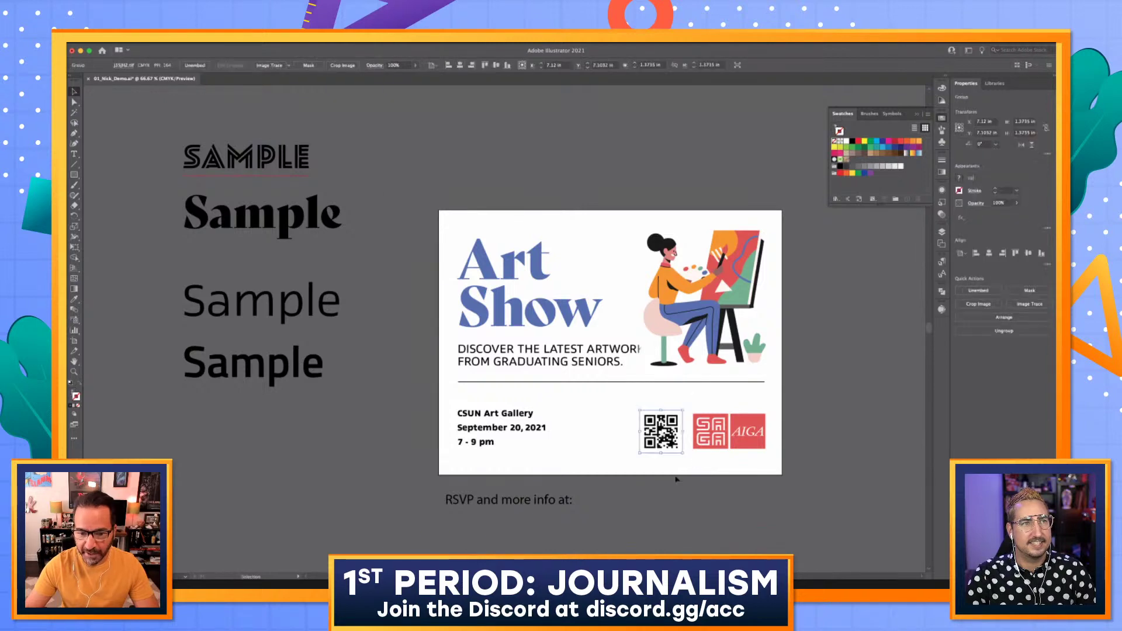
Match the RSVP text to the event details' style with the Eyedropper and set it to Bold Italic
click(549, 500)
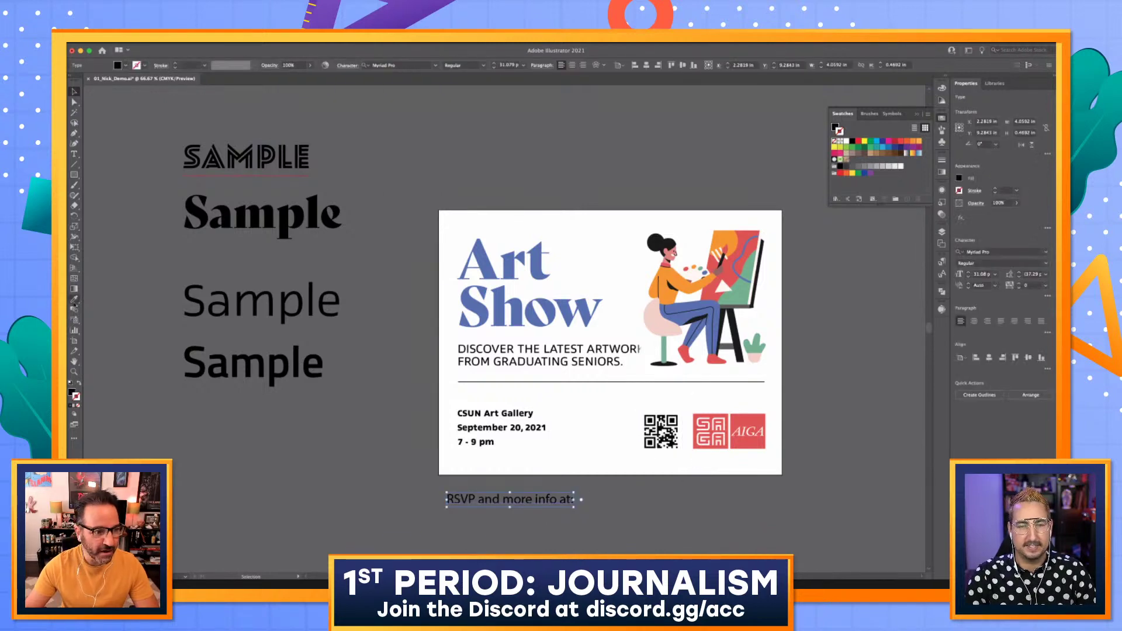
click(74, 299)
click(478, 413)
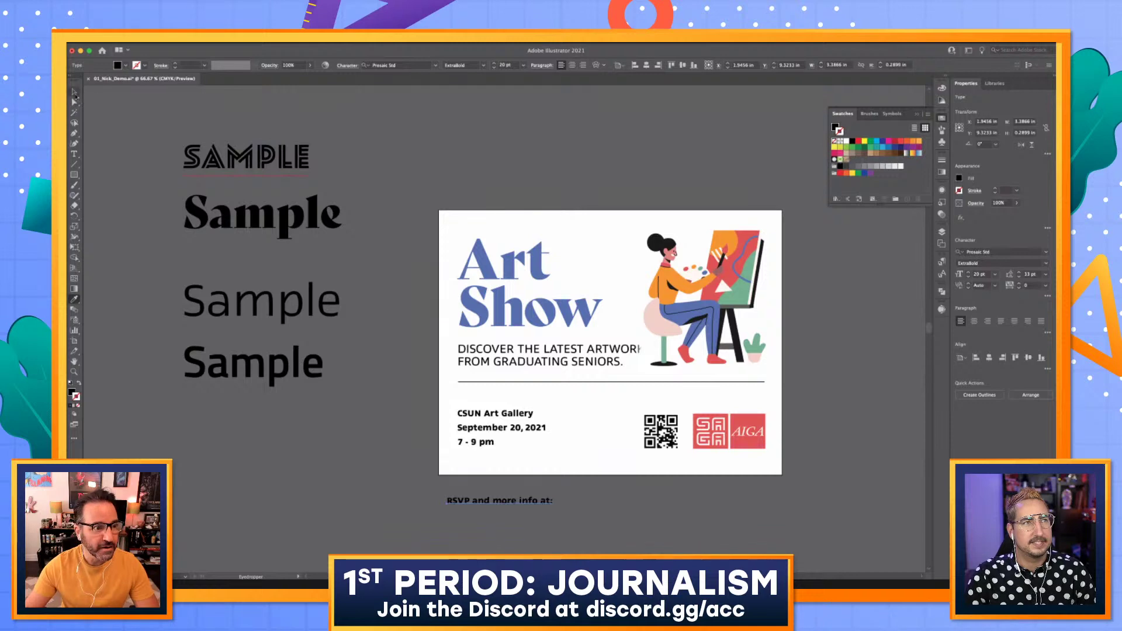
click(75, 93)
click(1045, 263)
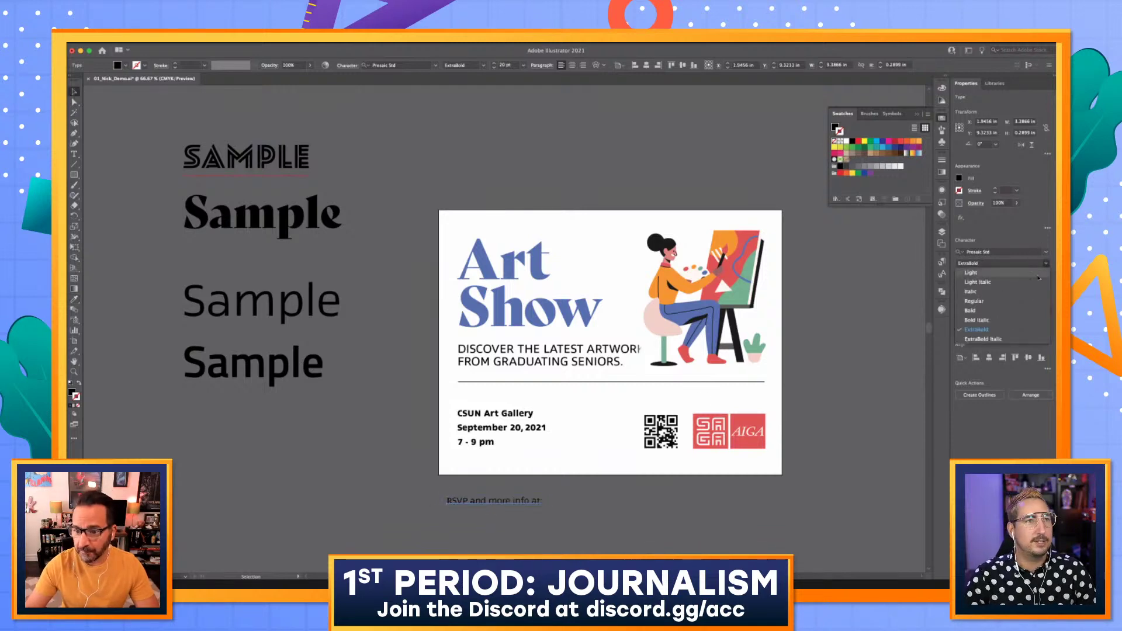
click(994, 312)
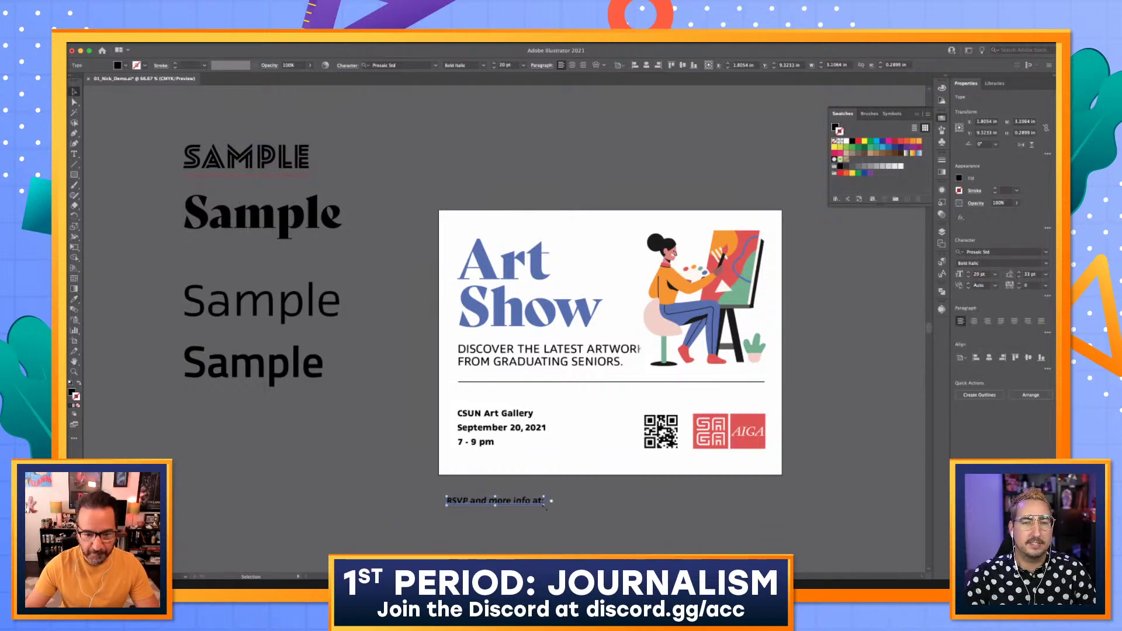
Scale the RSVP text down and place it above the QR code and logos
triple_click(537, 507)
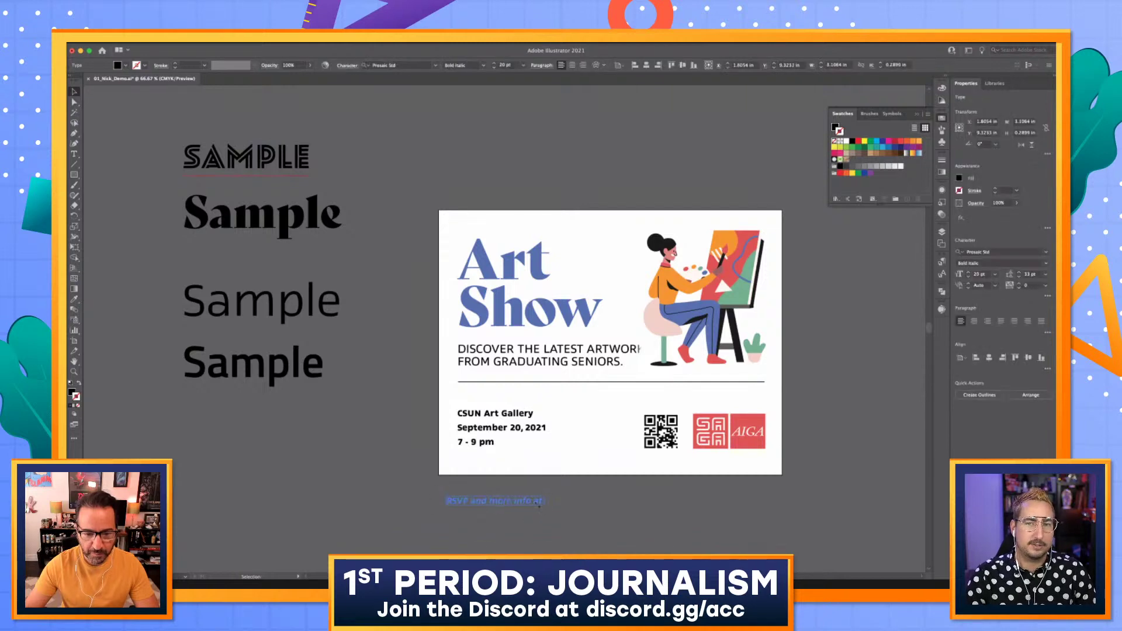
click(523, 506)
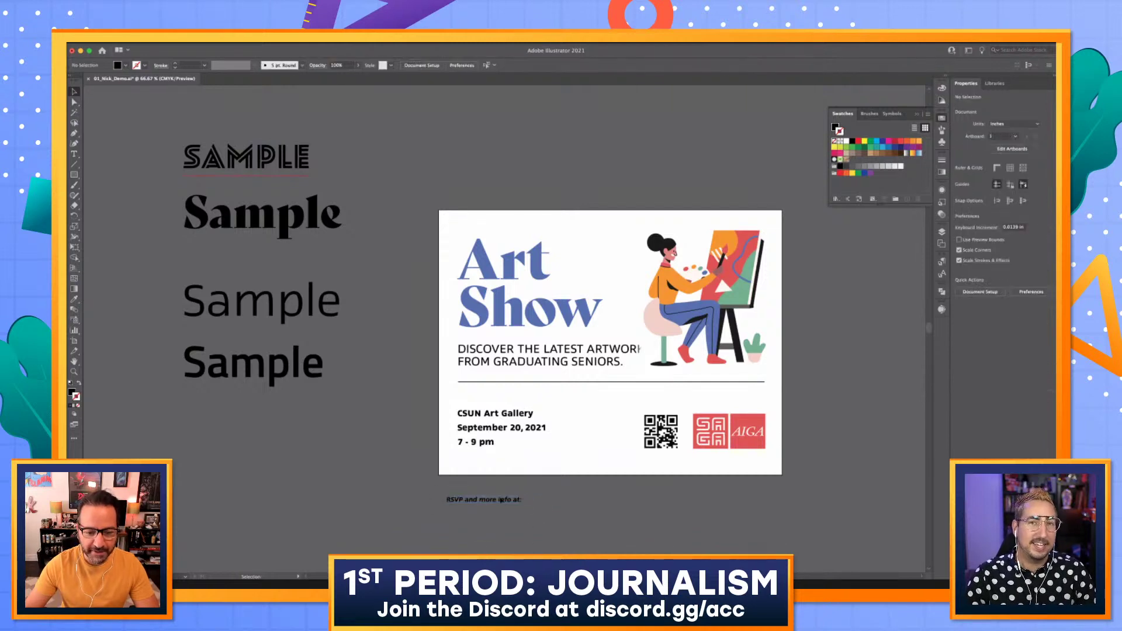
drag(499, 505, 699, 410)
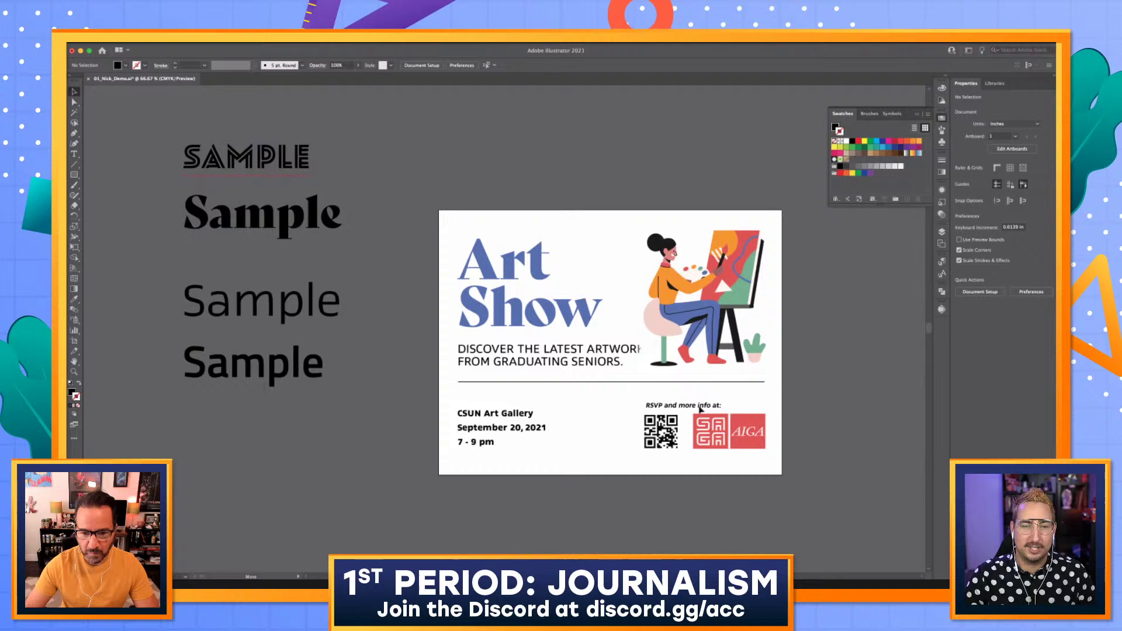
Show the rulers and place horizontal guides at the top of the RSVP text and the bottom of the logos
click(497, 427)
key(super+r)
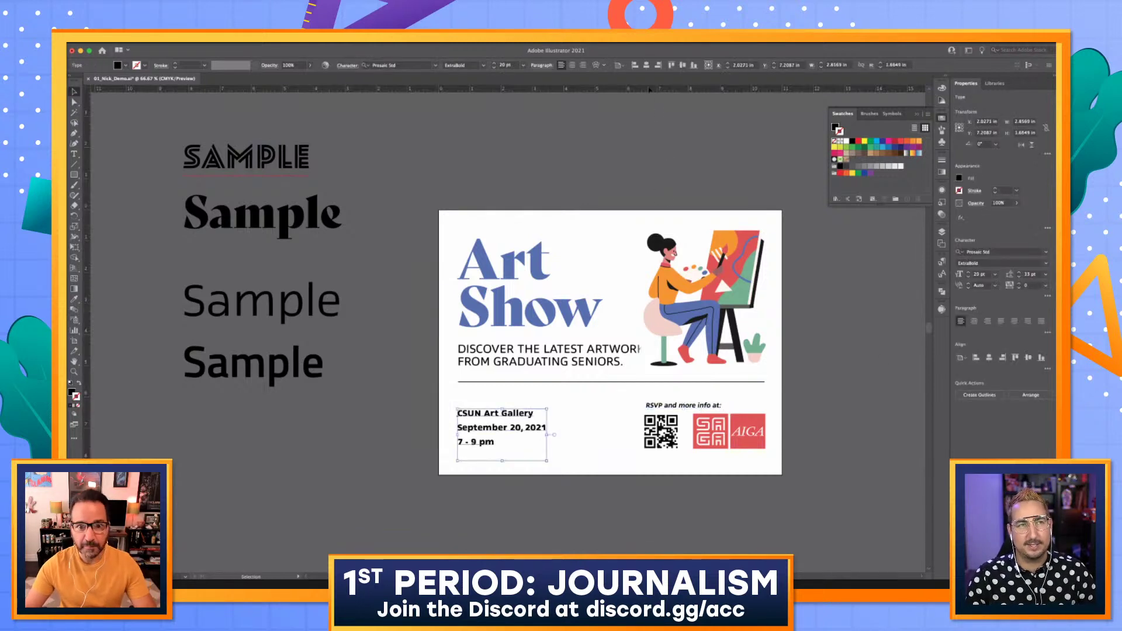
drag(700, 410, 700, 401)
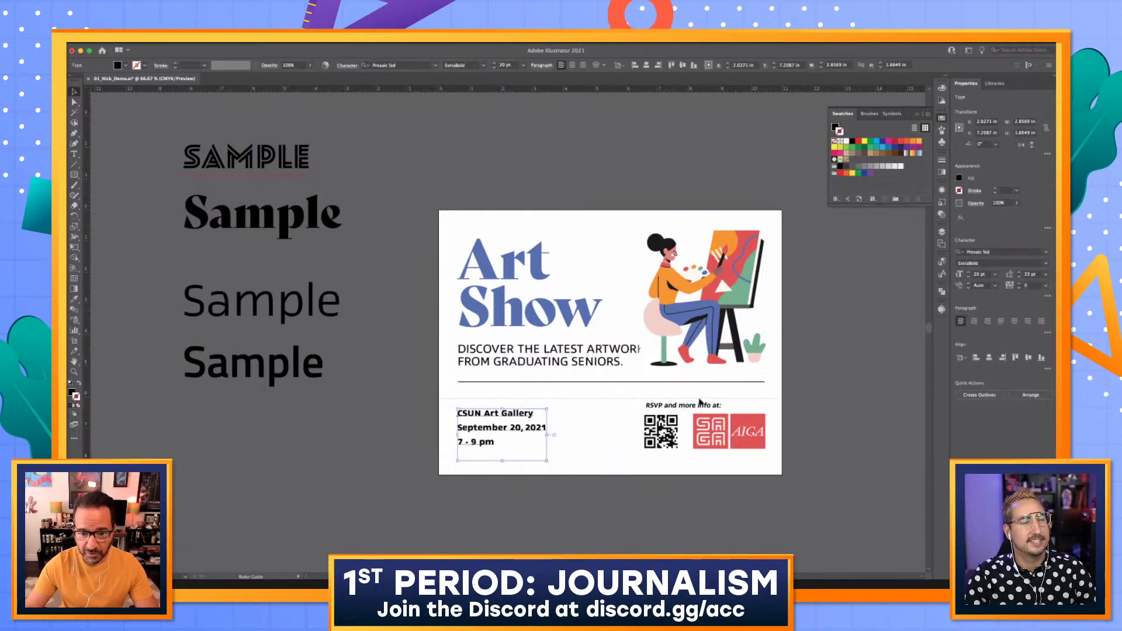
click(700, 403)
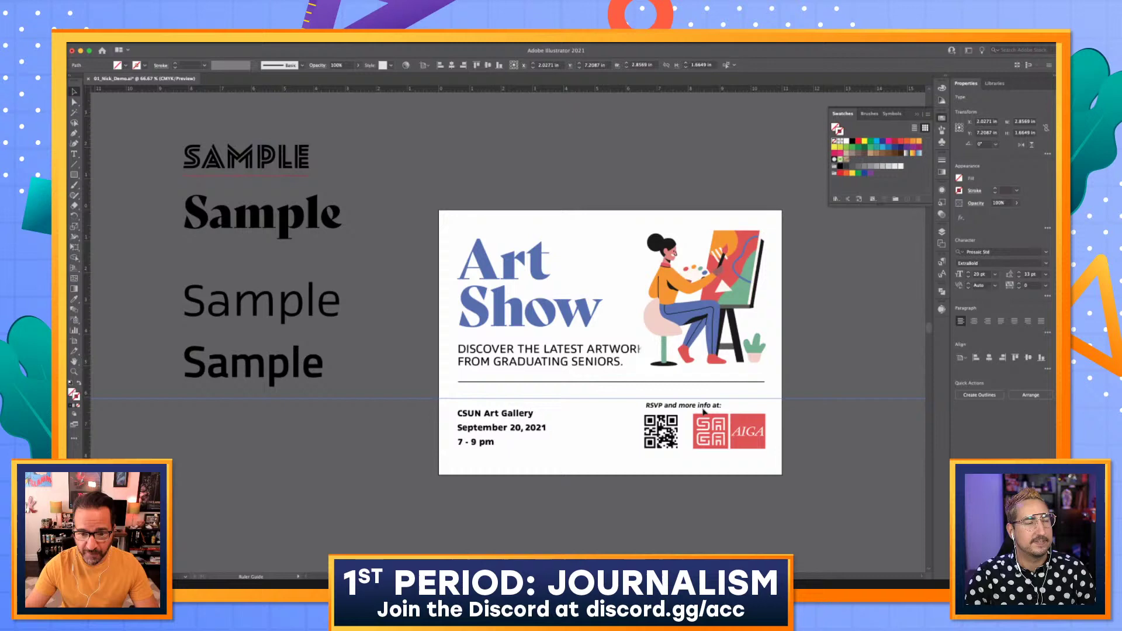
click(816, 422)
drag(501, 414, 501, 403)
drag(724, 89, 739, 450)
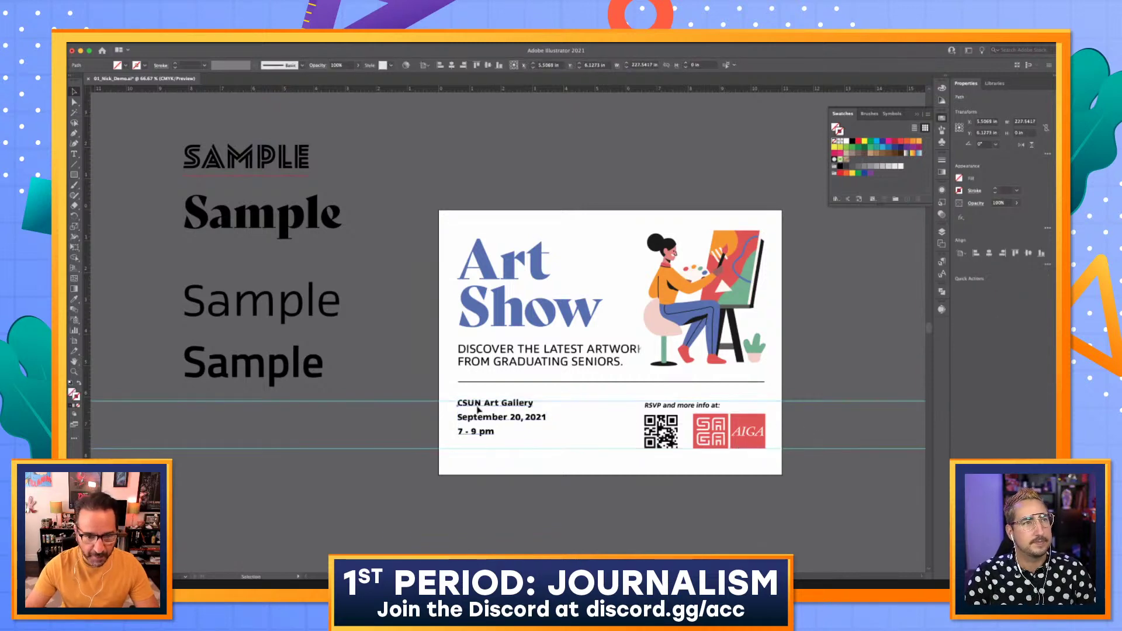
Align the event details with the upper guide and enlarge them to fill the space between the two guides
drag(501, 417, 501, 419)
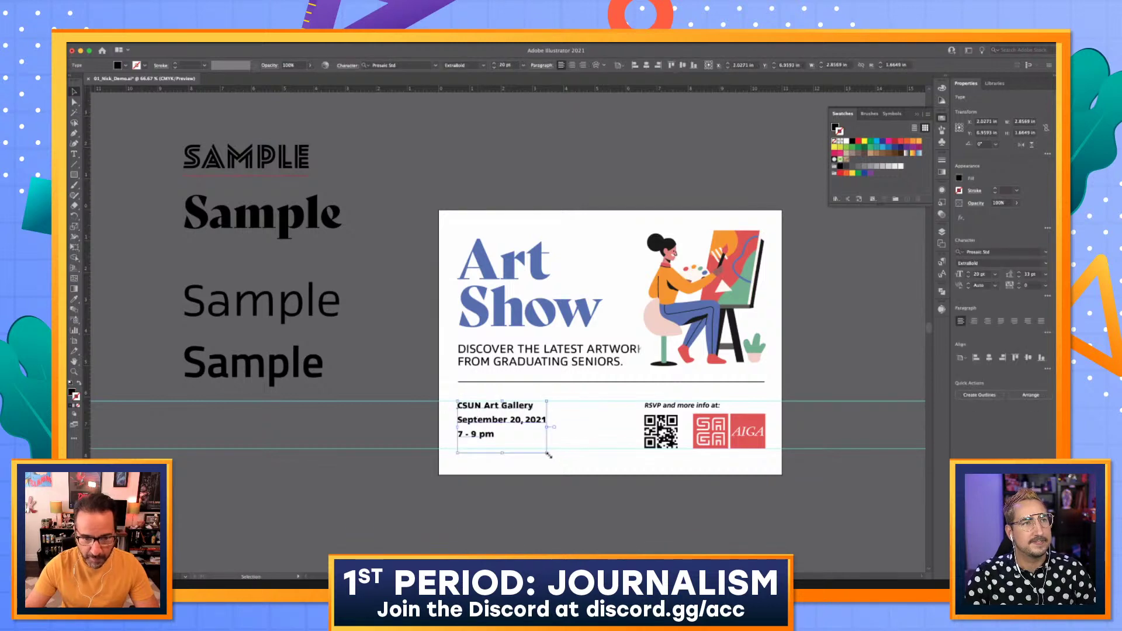
drag(548, 454, 574, 469)
click(614, 498)
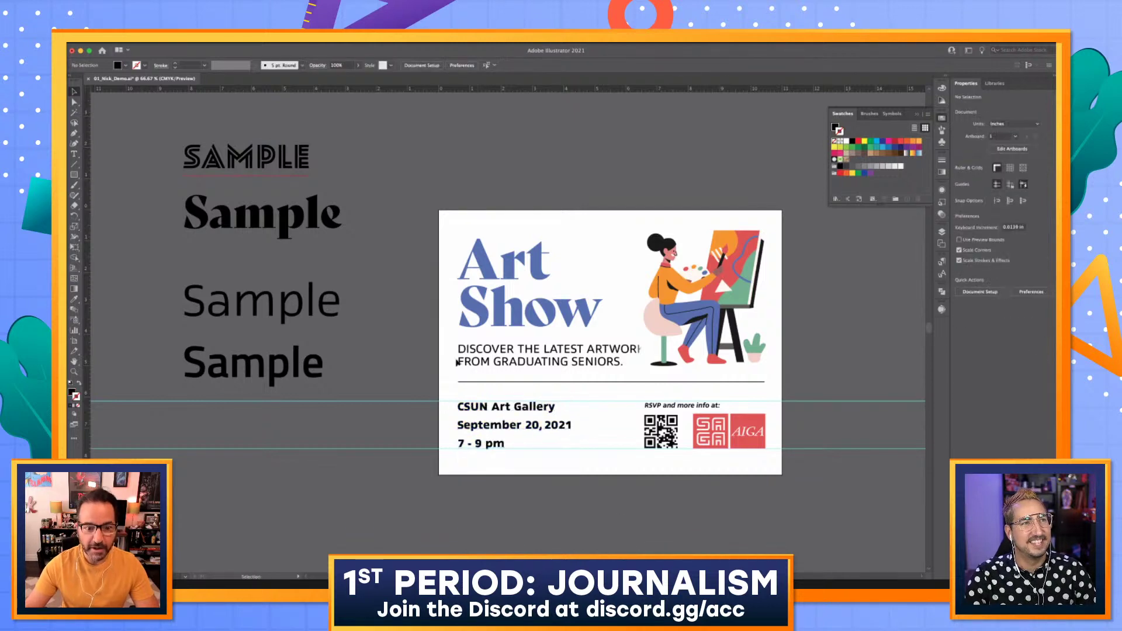
Scale the illustration down to about 4 in wide and enlarge the Art Show title to about 111 pt
click(646, 226)
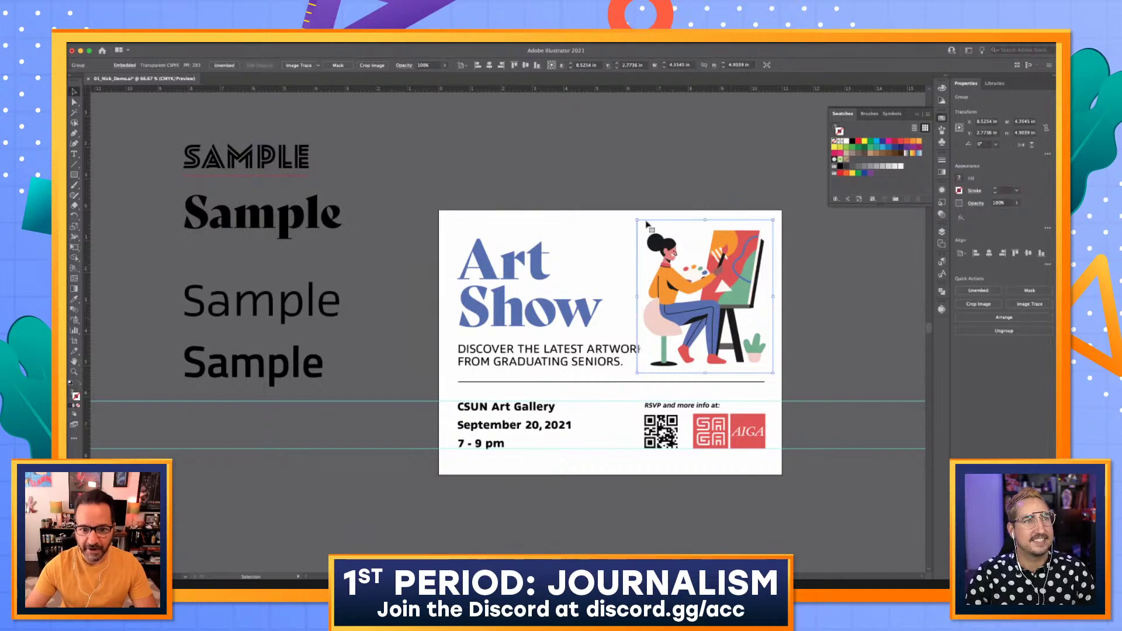
drag(639, 221, 649, 232)
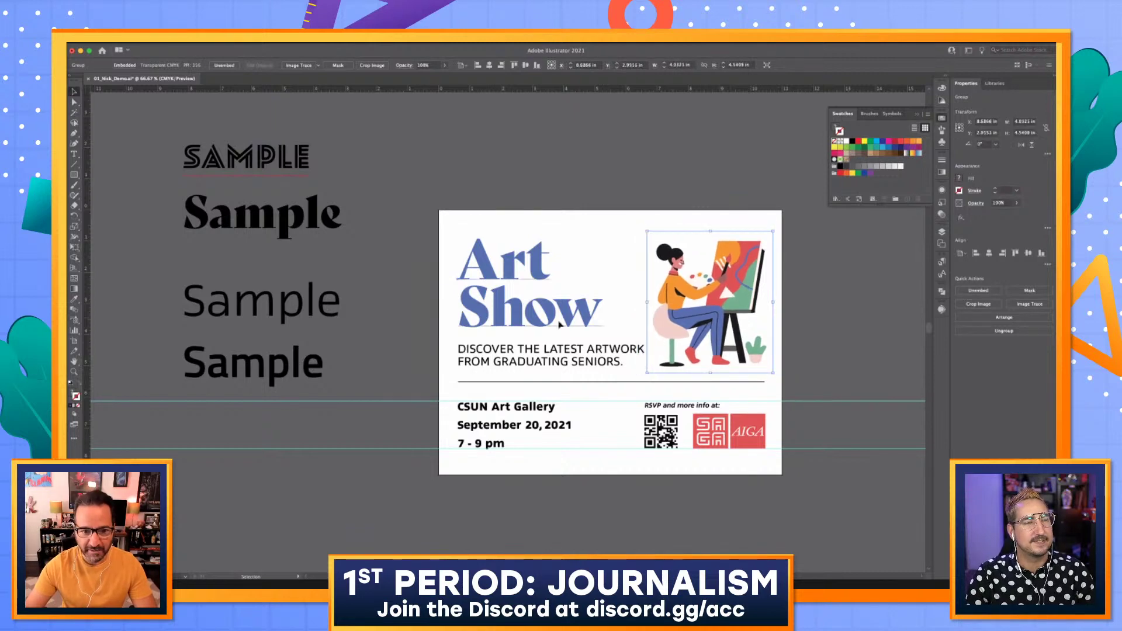
drag(559, 324, 635, 349)
drag(535, 289, 535, 293)
click(690, 207)
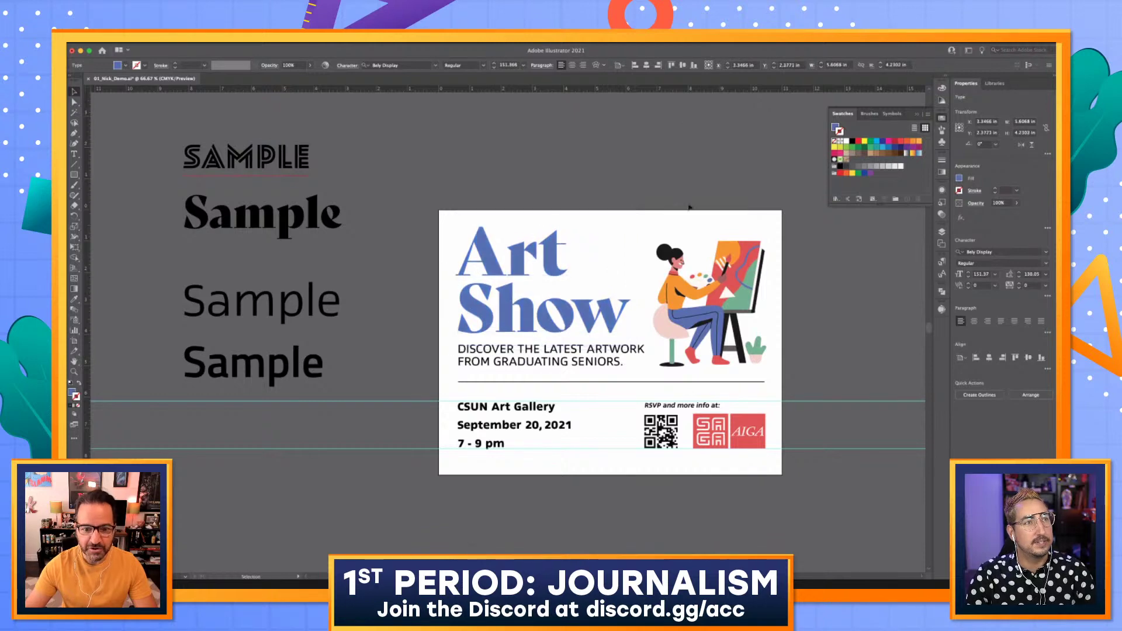
Recolour the event details text with the orange sampled from the painter's sweater in the illustration
click(557, 431)
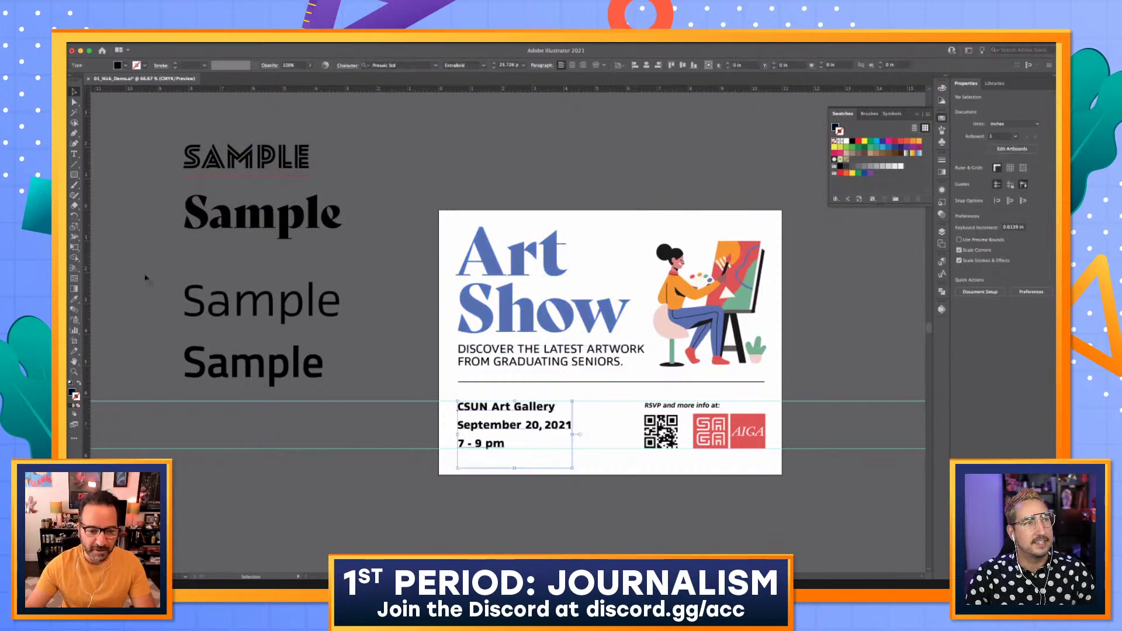
click(74, 299)
click(674, 304)
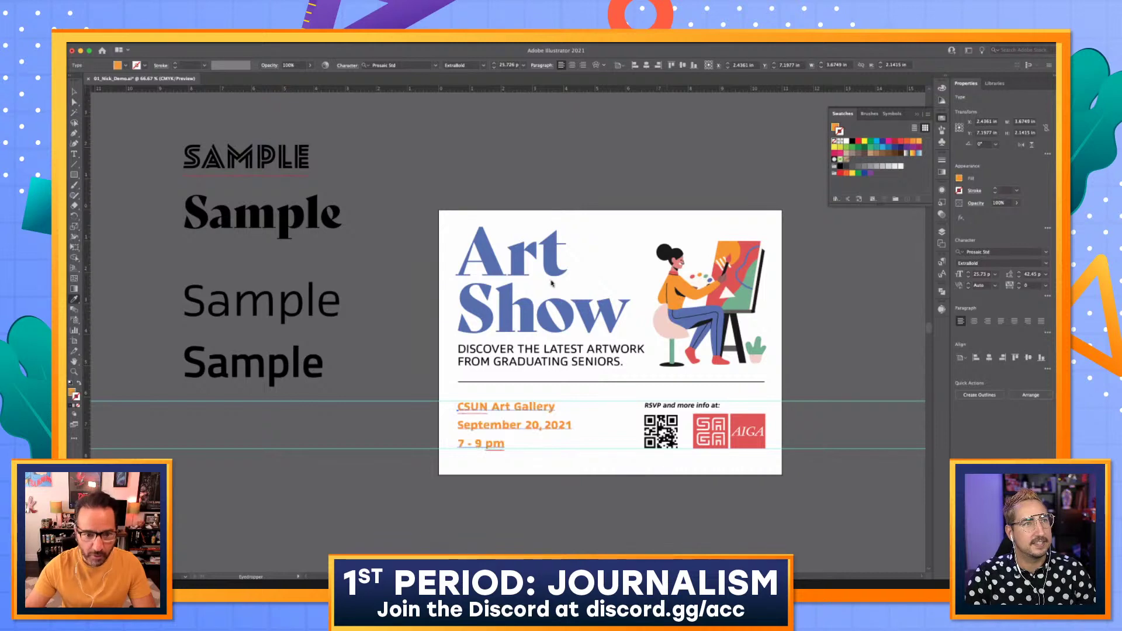
key(v)
click(543, 137)
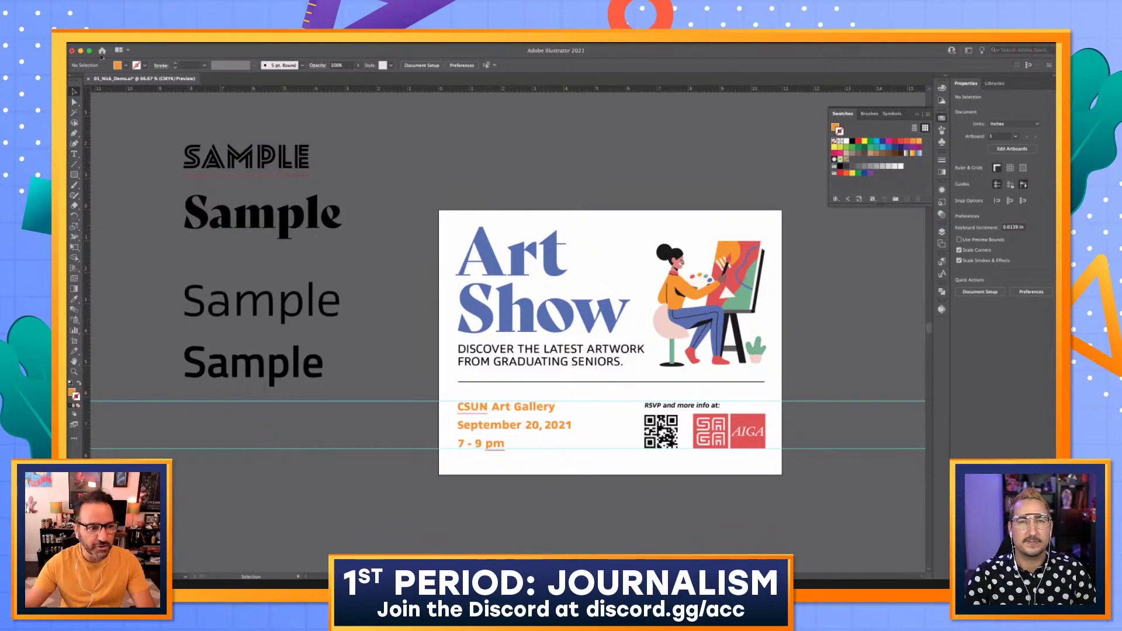
Draw a vertical divider about 2.4 in long between the event details and RSVP block, matching the horizontal divider's stroke
key(backslash)
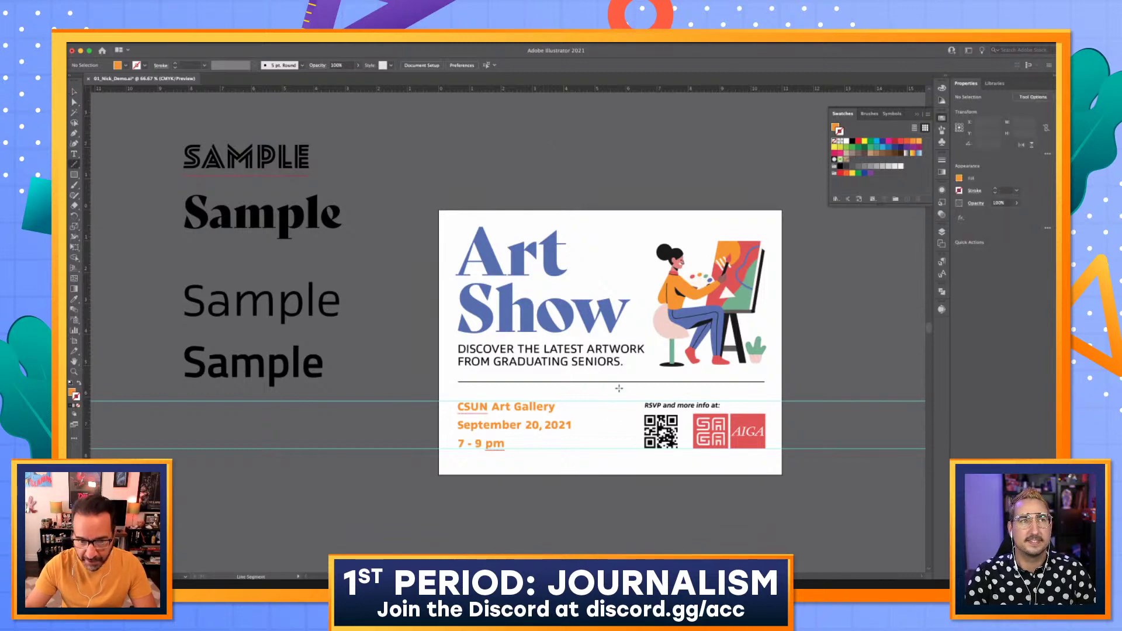
drag(618, 388, 621, 456)
key(v)
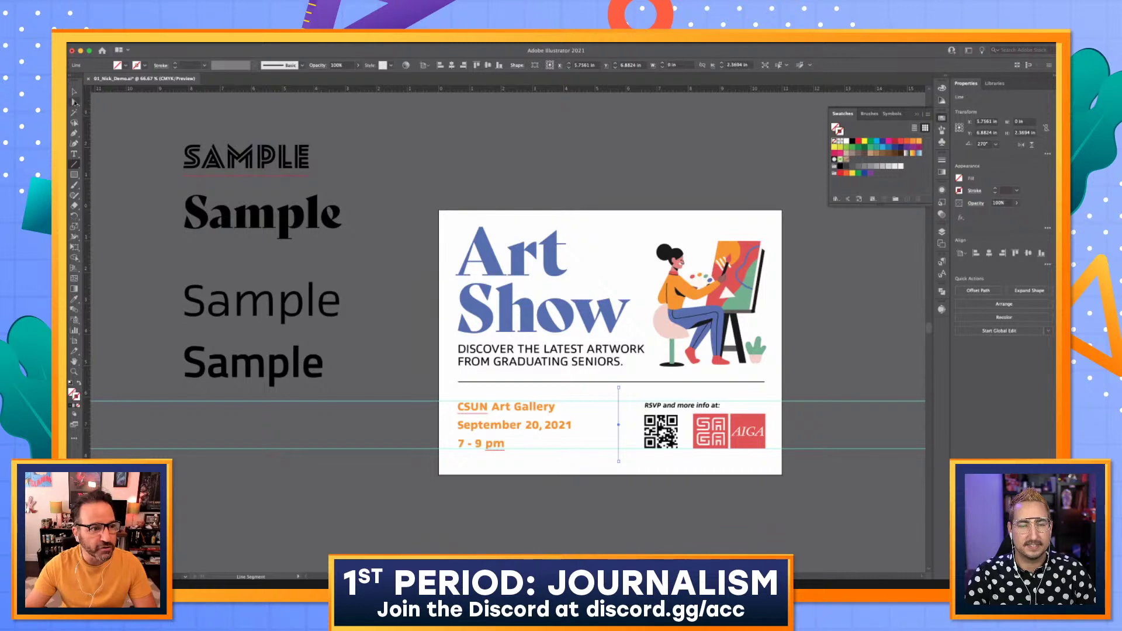
click(74, 299)
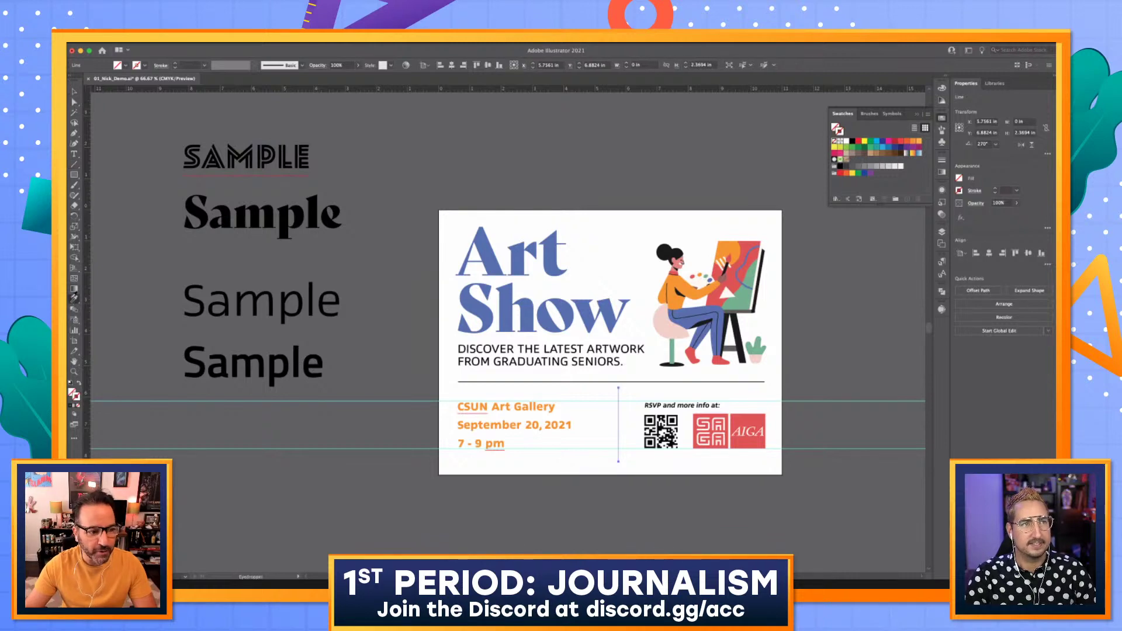
click(573, 378)
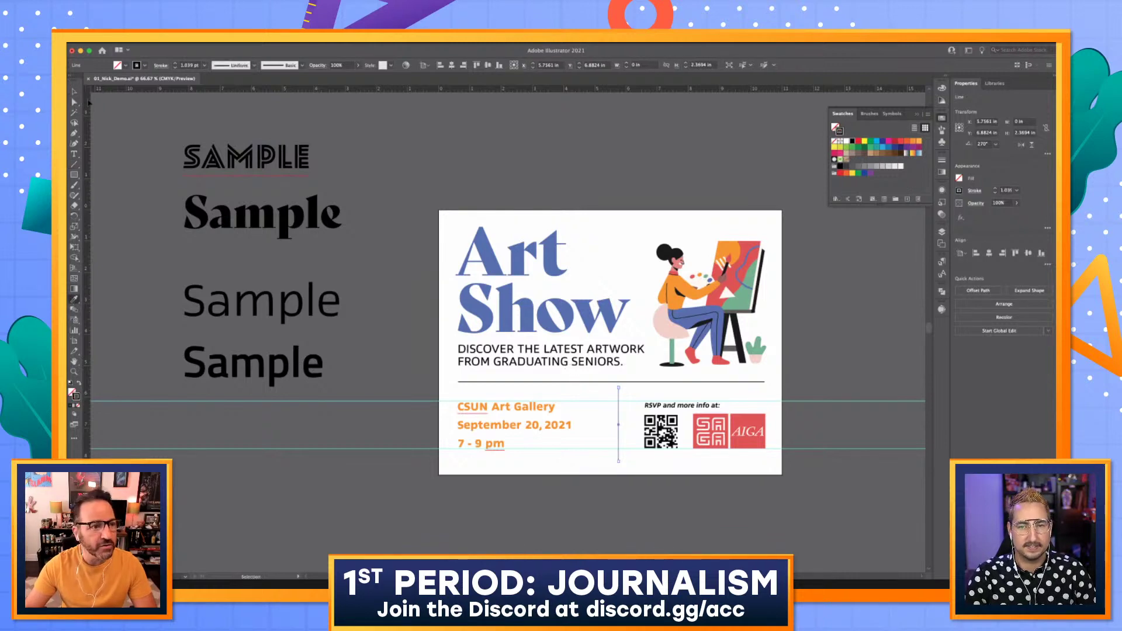
click(74, 91)
click(698, 370)
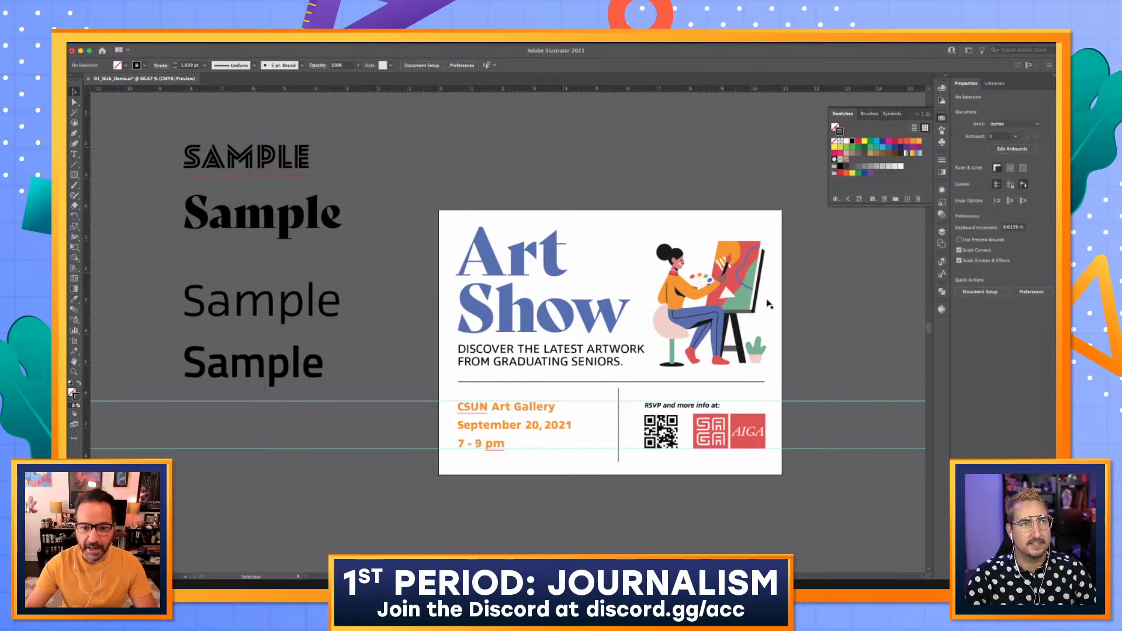
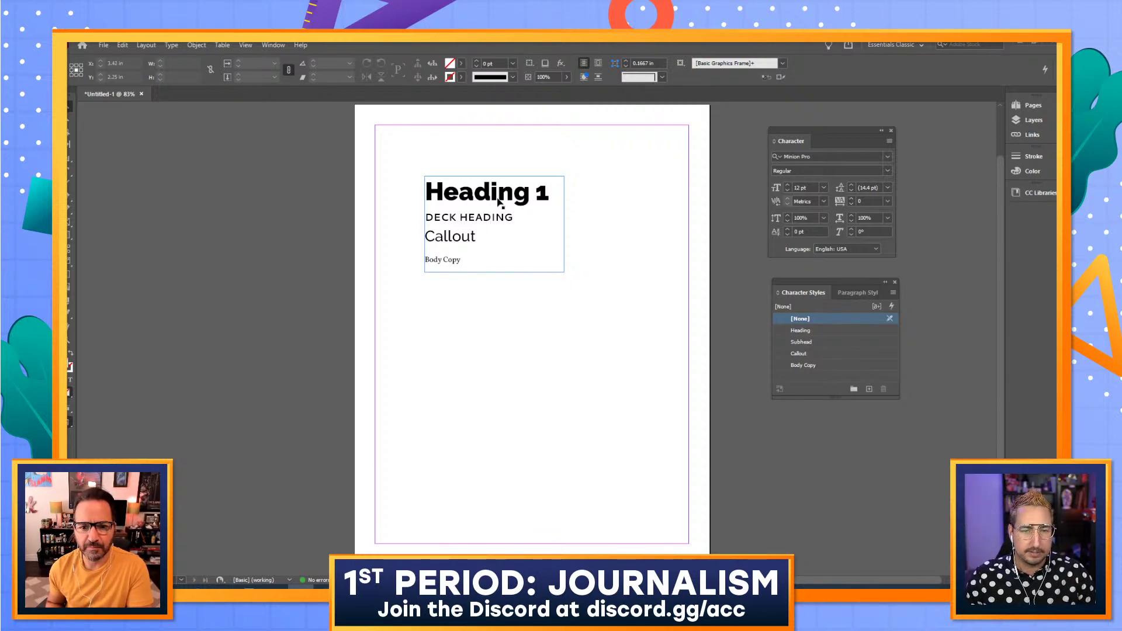
double_click(498, 193)
drag(461, 194, 514, 201)
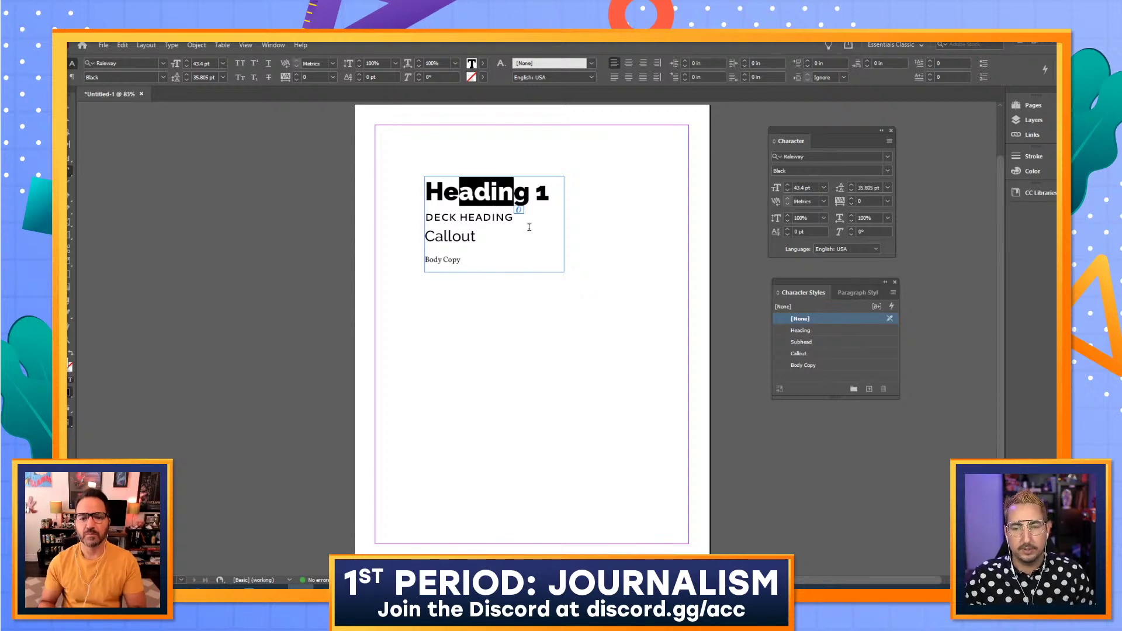
click(71, 111)
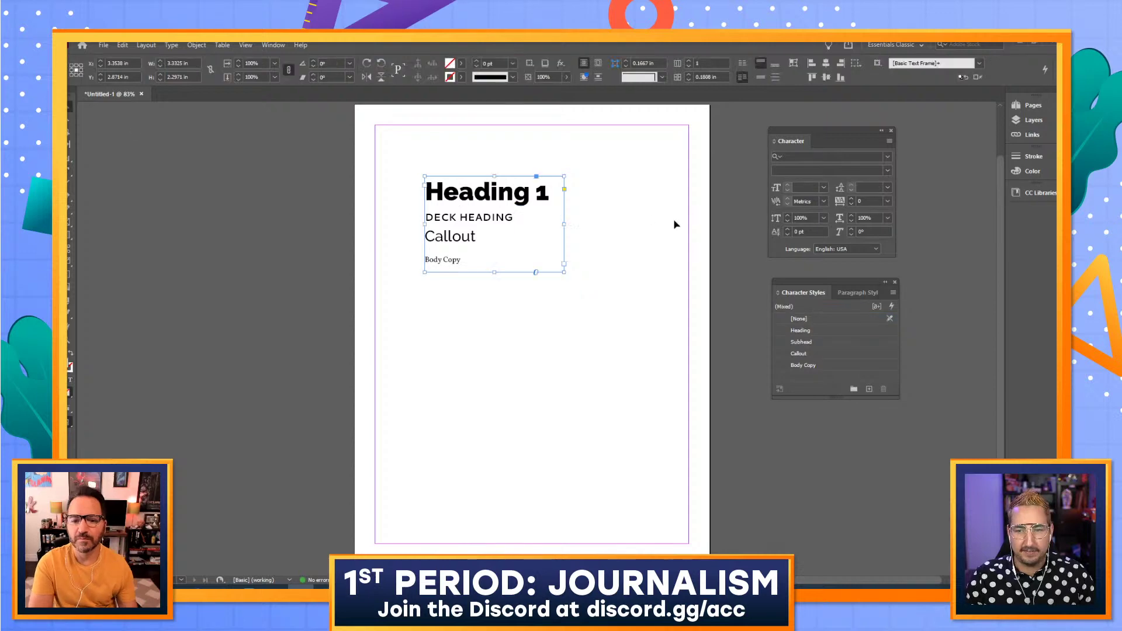
In InDesign, delete the Heading, Subhead, Callout and Body Copy character styles, replacing them with [None] and preserving formatting
click(833, 329)
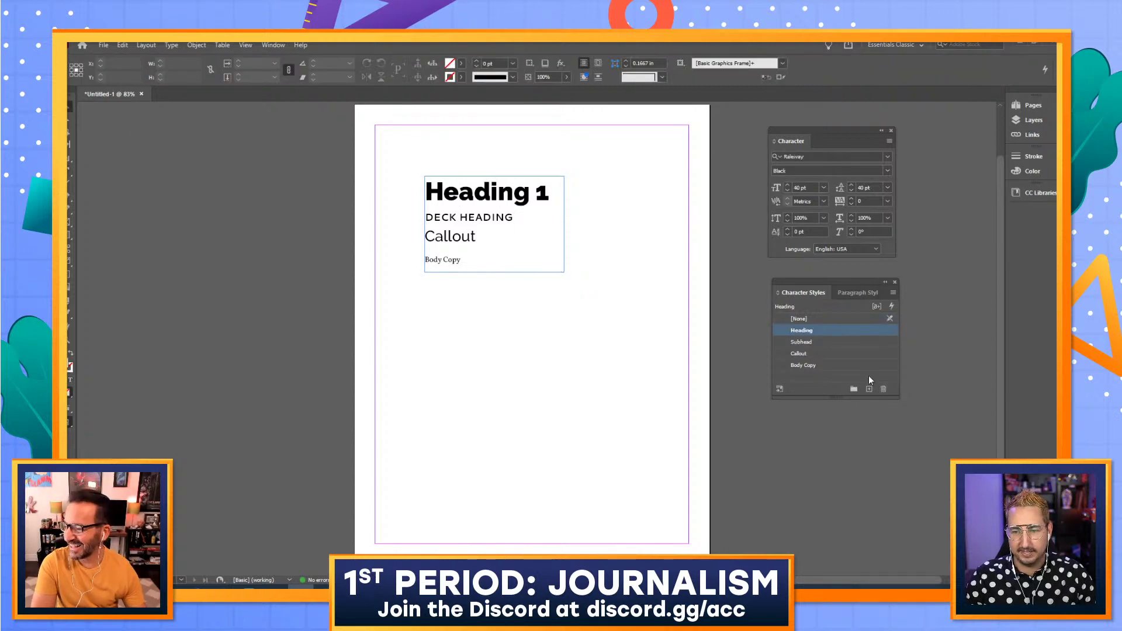
shift+click(867, 369)
click(884, 389)
click(570, 347)
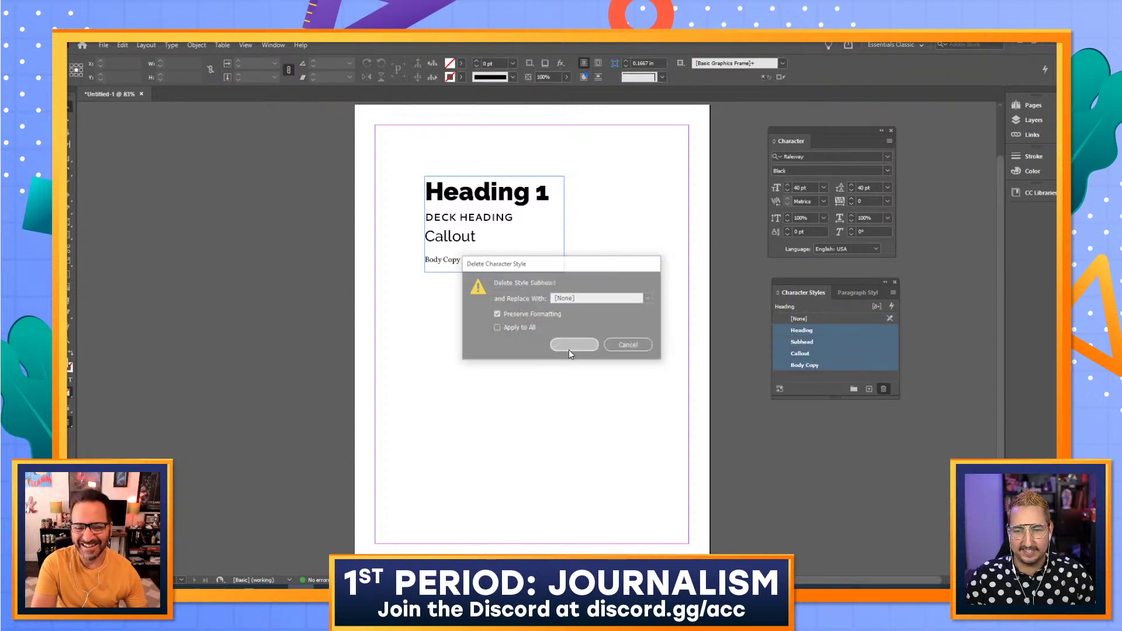
click(568, 348)
click(566, 345)
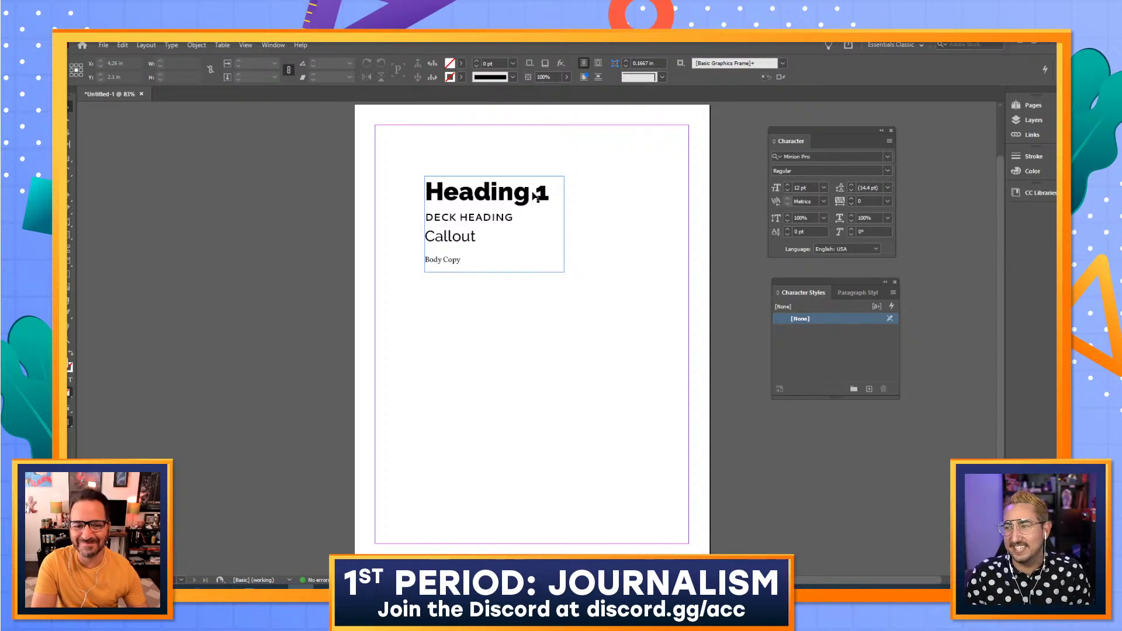
Bring up the Character Styles panel and place it beside the sample text frame
click(247, 46)
mouse_move(273, 45)
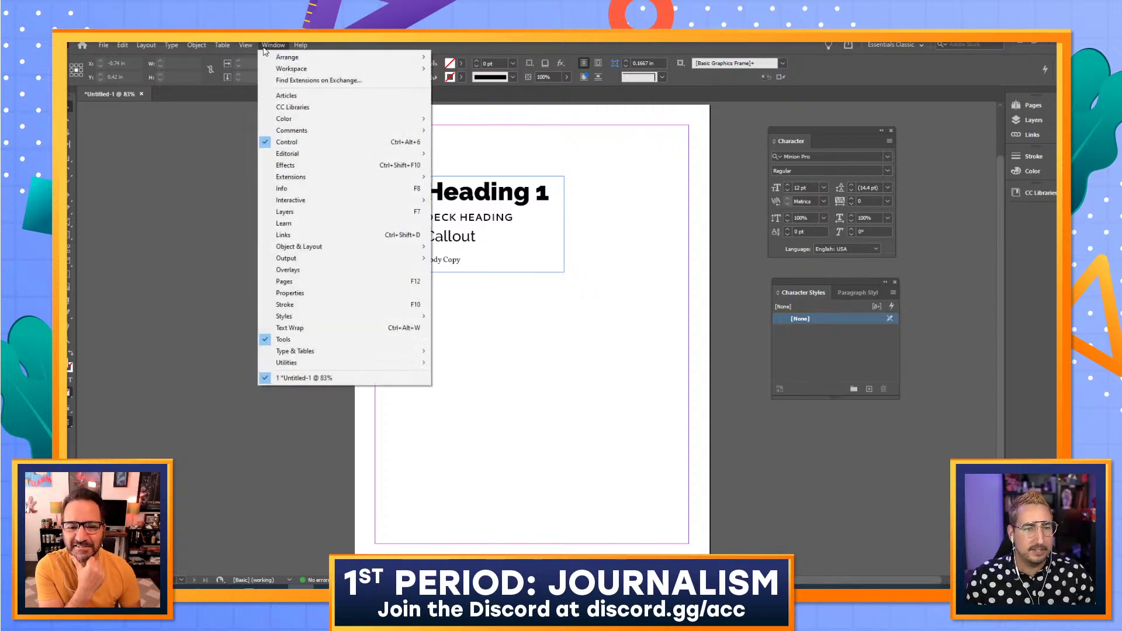
mouse_move(344, 318)
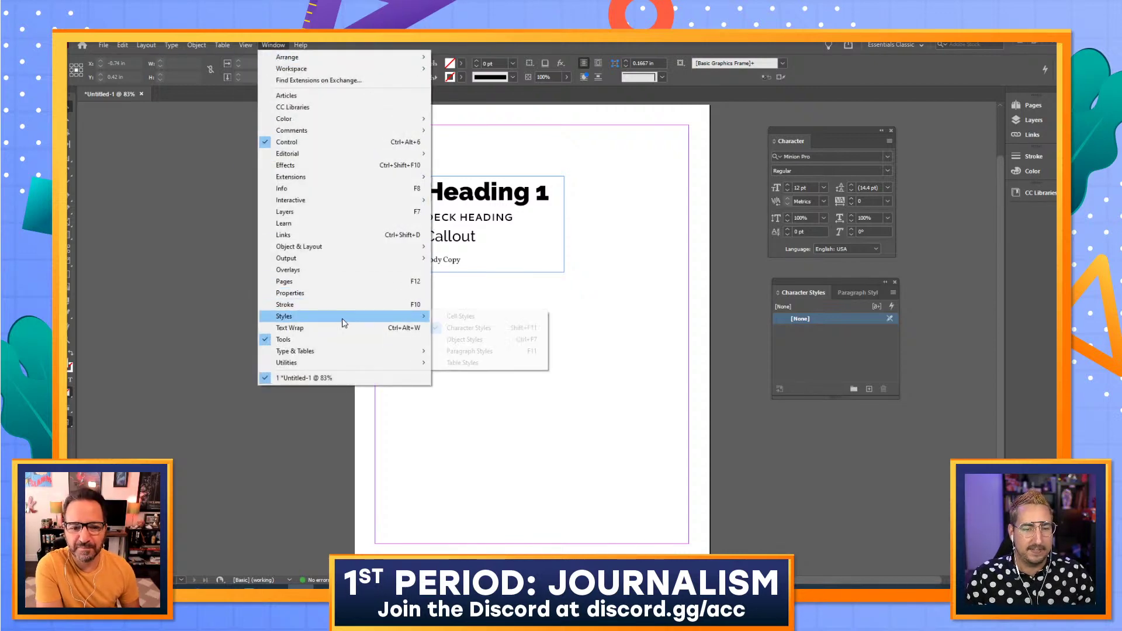
click(523, 328)
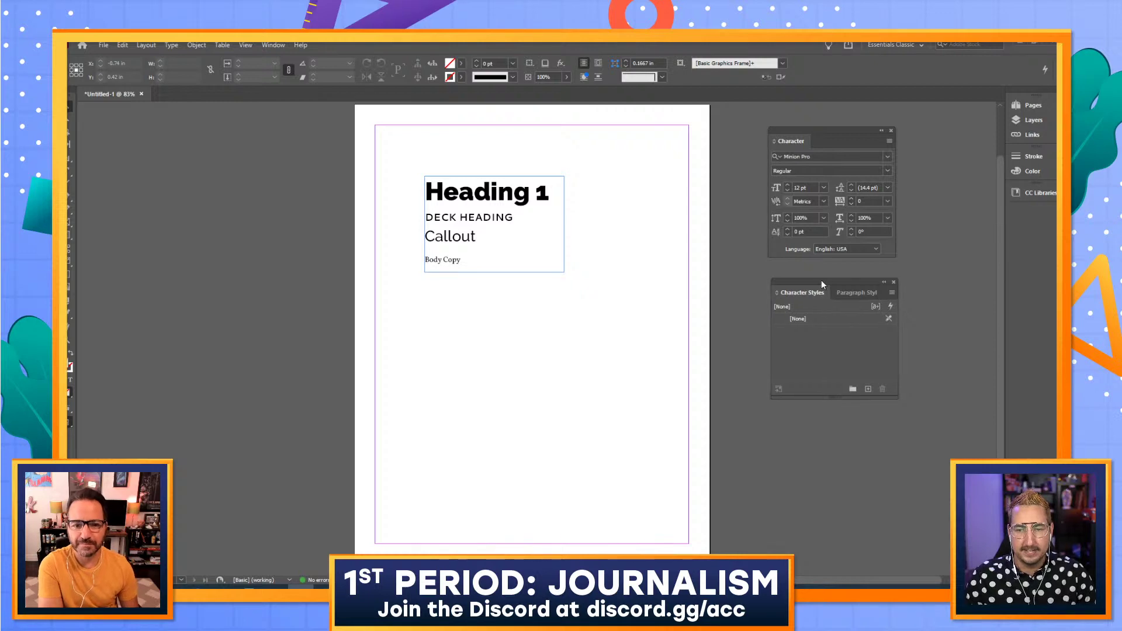
drag(821, 280, 672, 175)
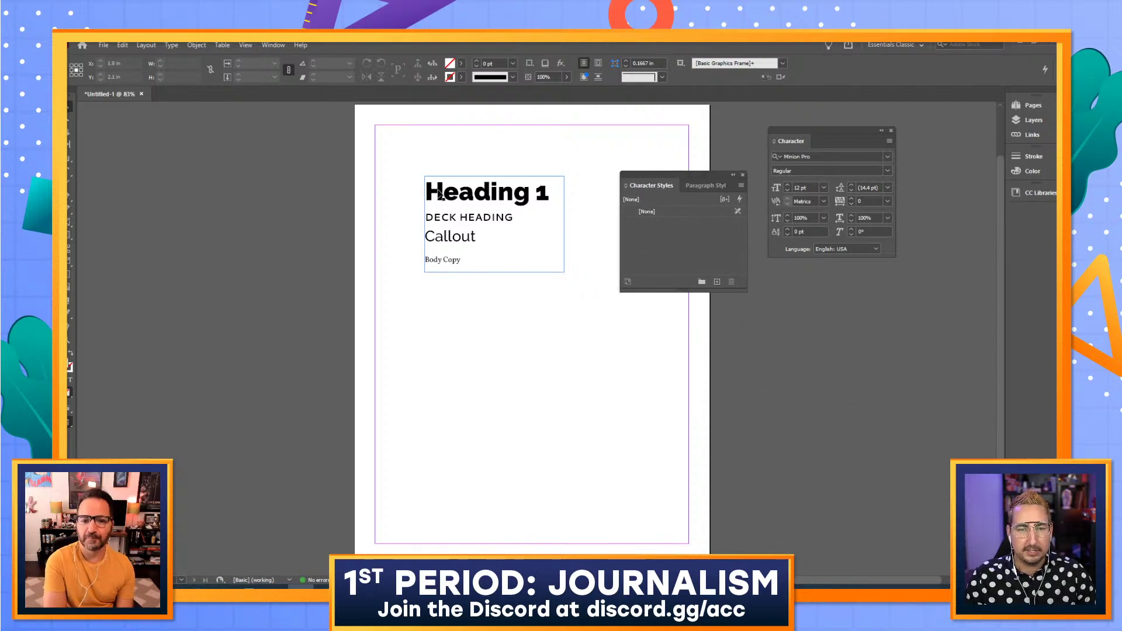
Create a character style from the Heading 1 line, name it "Heading 1" and apply it to that line
double_click(440, 193)
drag(430, 190, 551, 193)
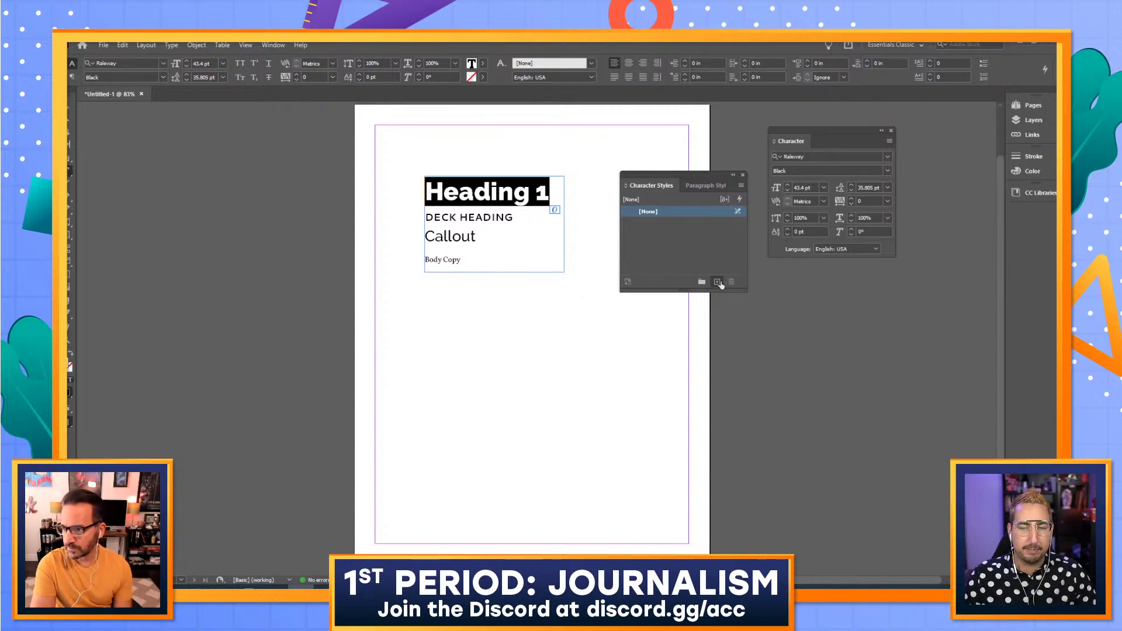
click(718, 281)
click(665, 226)
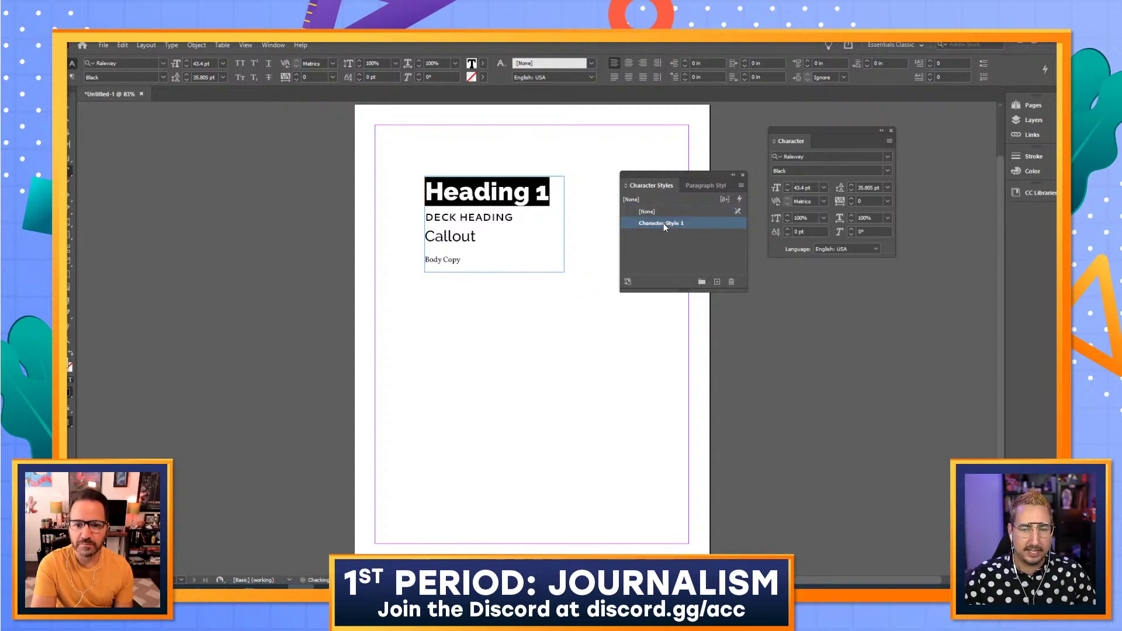
double_click(664, 223)
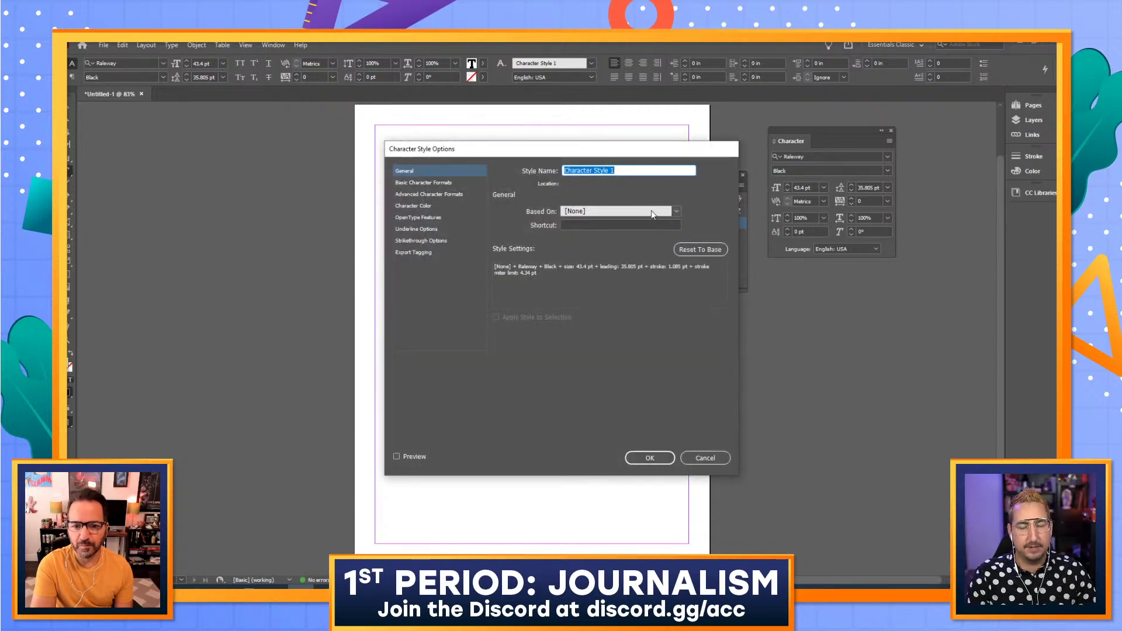
text(Heading )
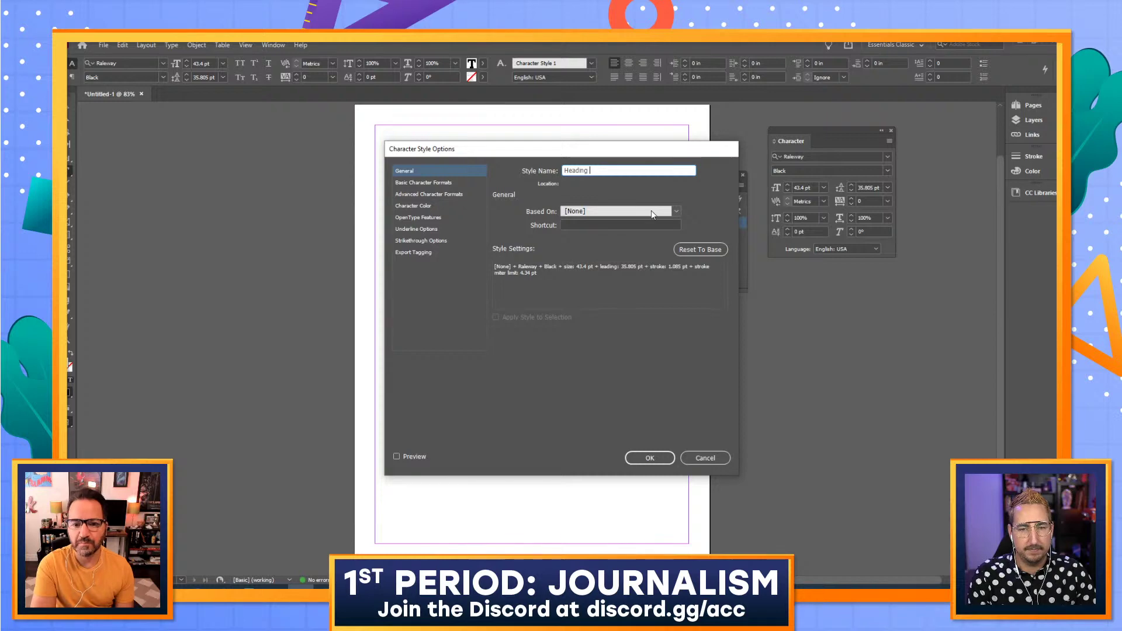
text(1)
key(Return)
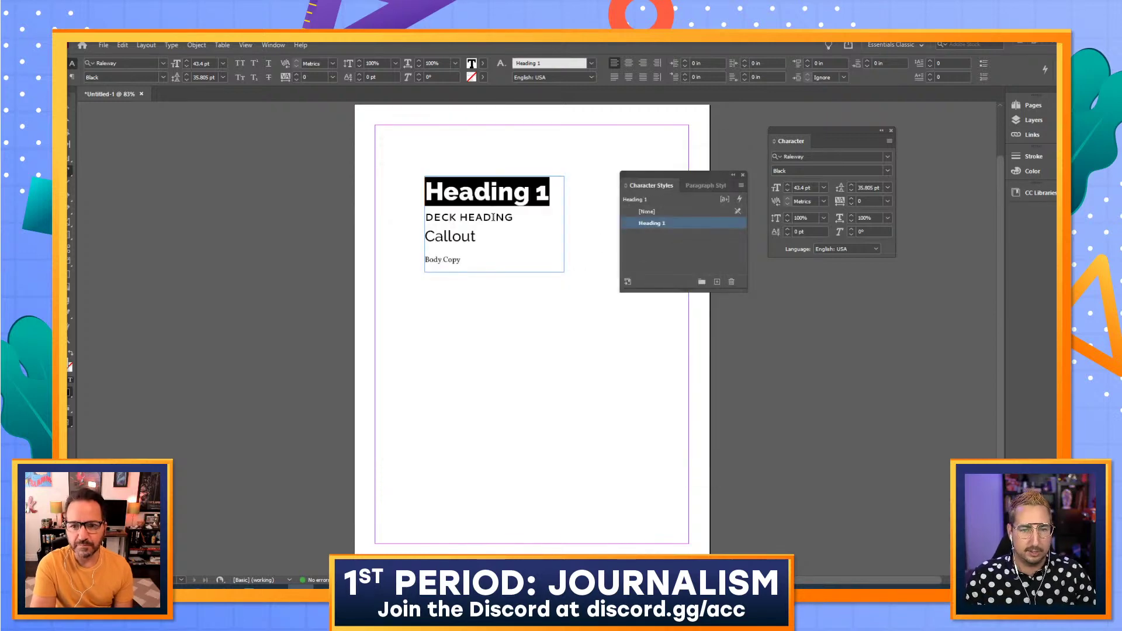
Create a character style from the word HEADING in the deck heading line and name it "Deck Heading"
double_click(502, 217)
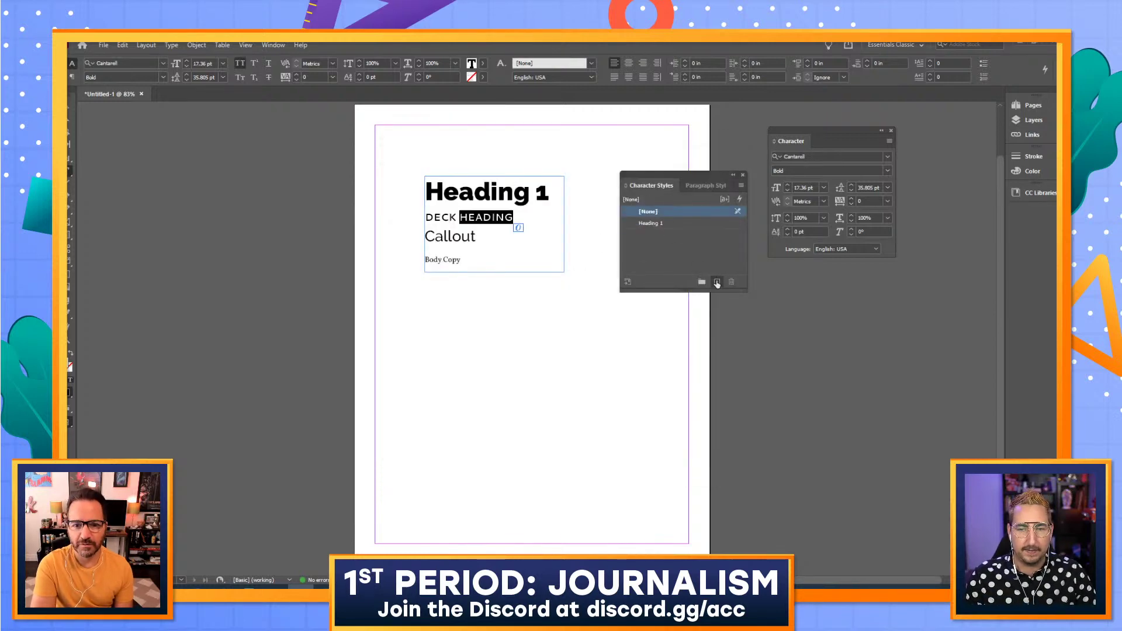
click(716, 282)
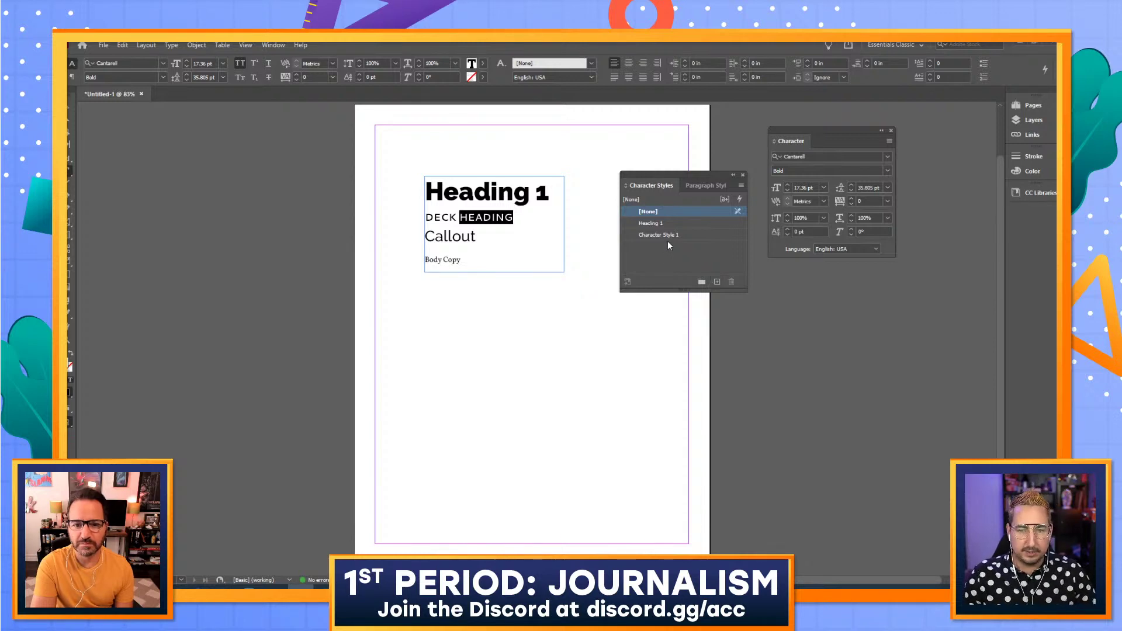
double_click(649, 235)
text(Deck Heading)
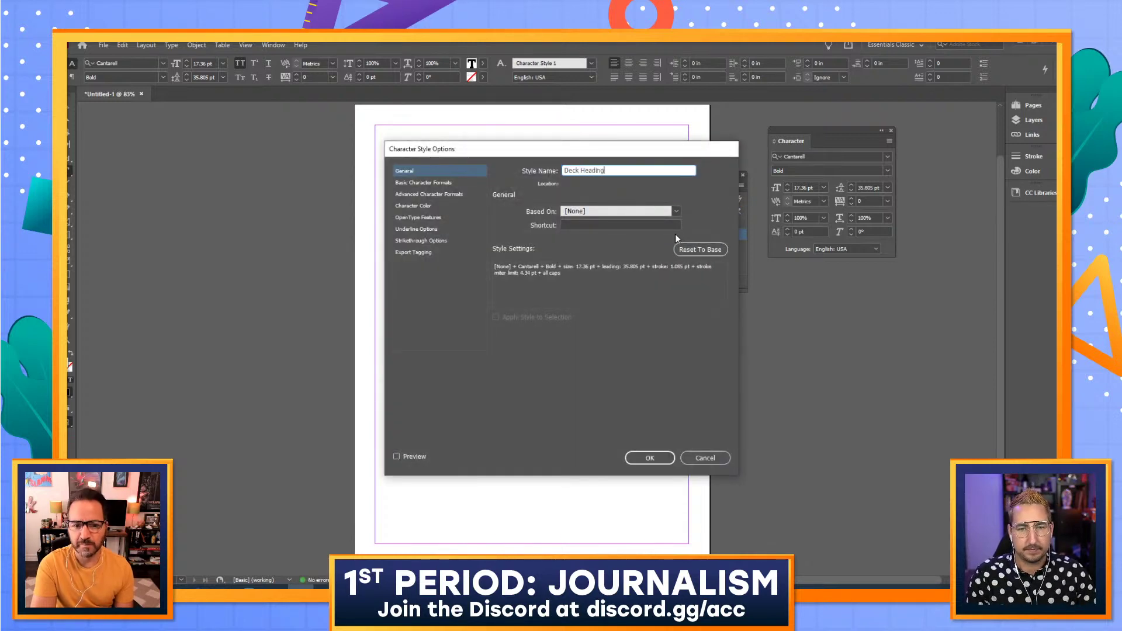
key(Return)
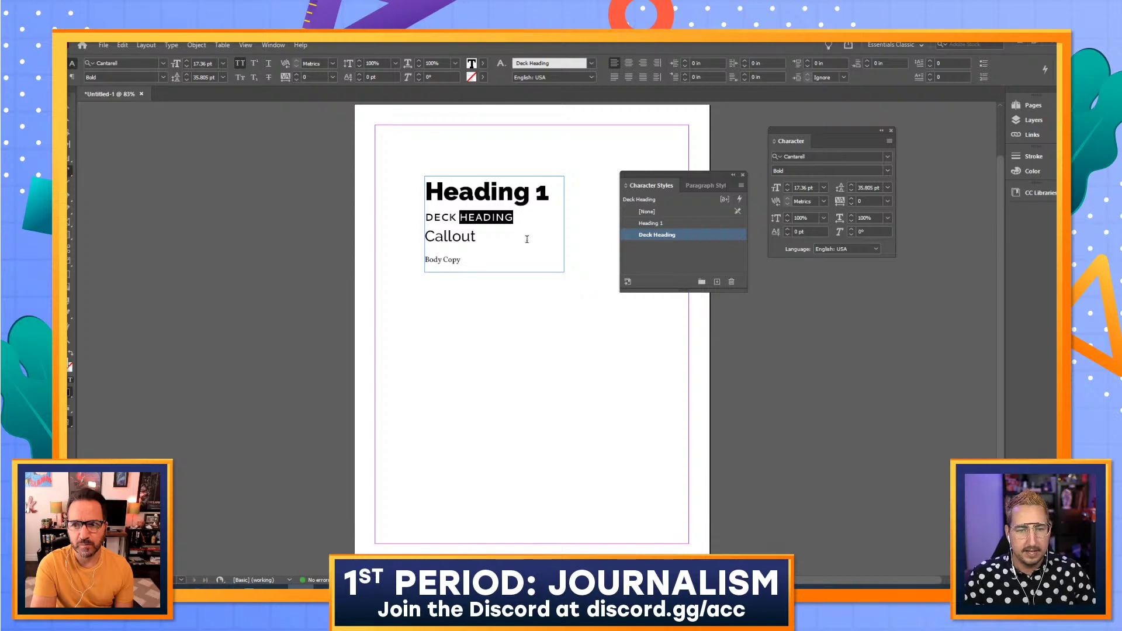
Create a character style from the Callout text and name it "Callout"
double_click(435, 238)
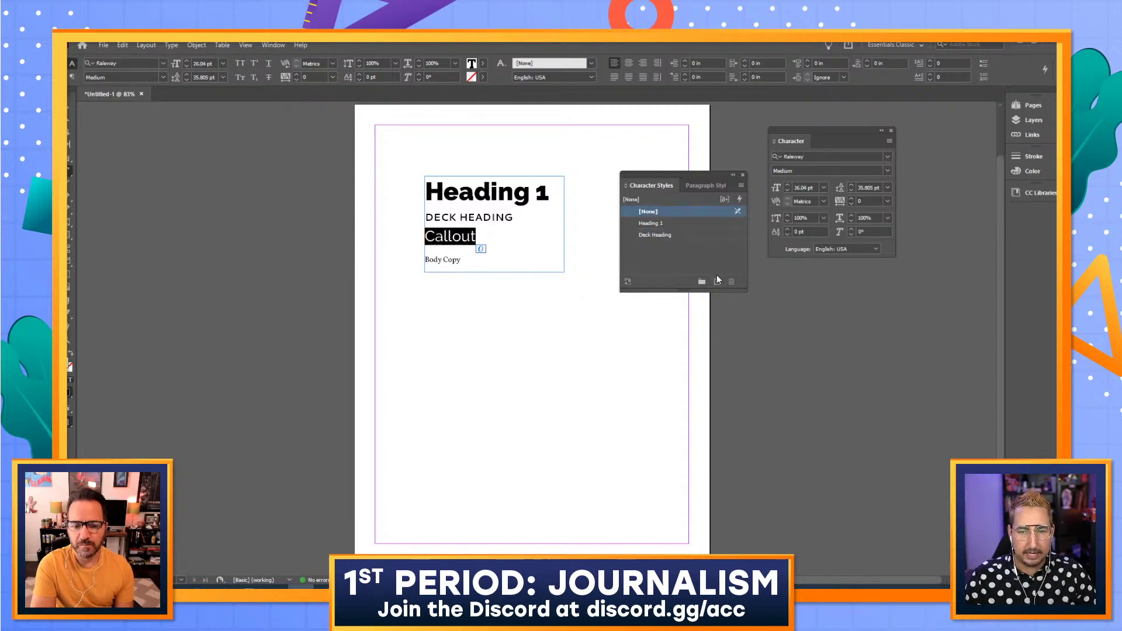
click(717, 282)
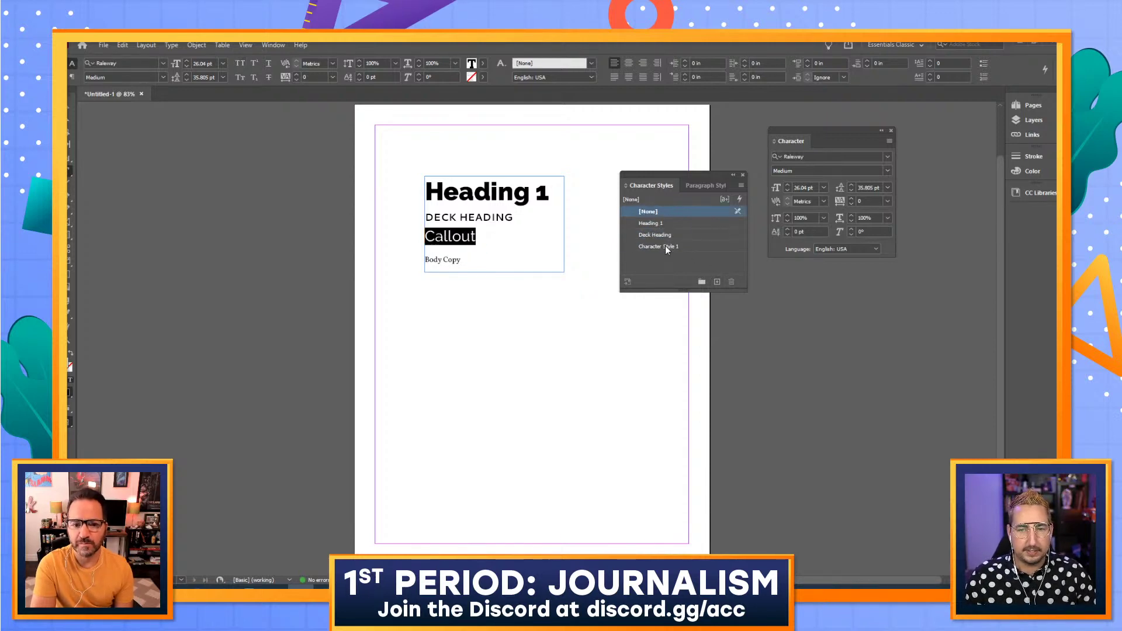
double_click(667, 247)
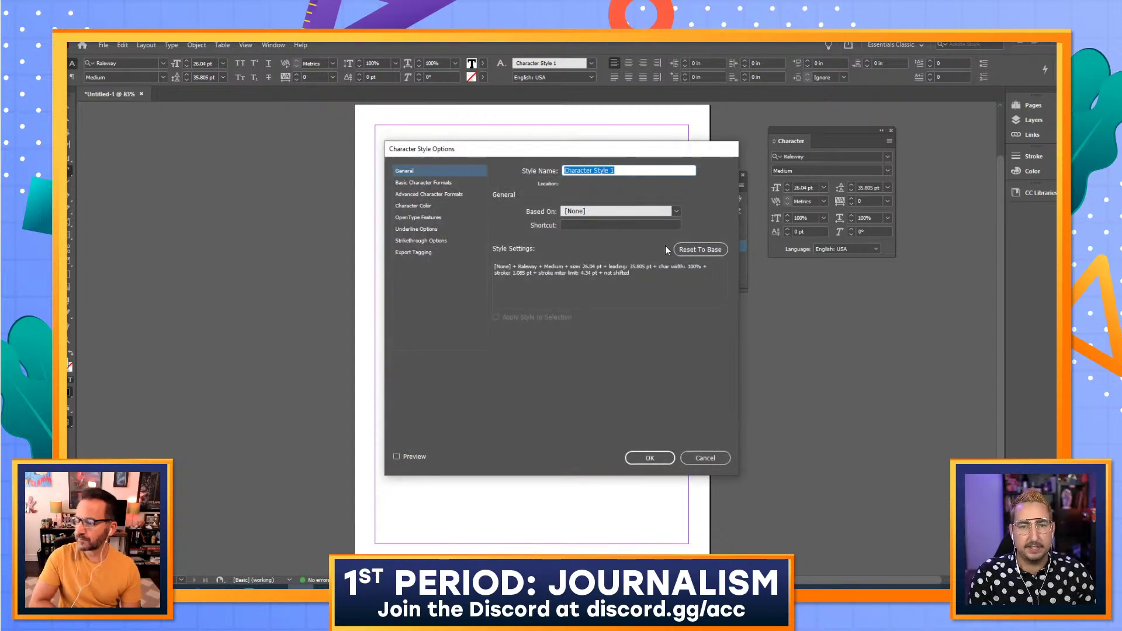
text(Callout)
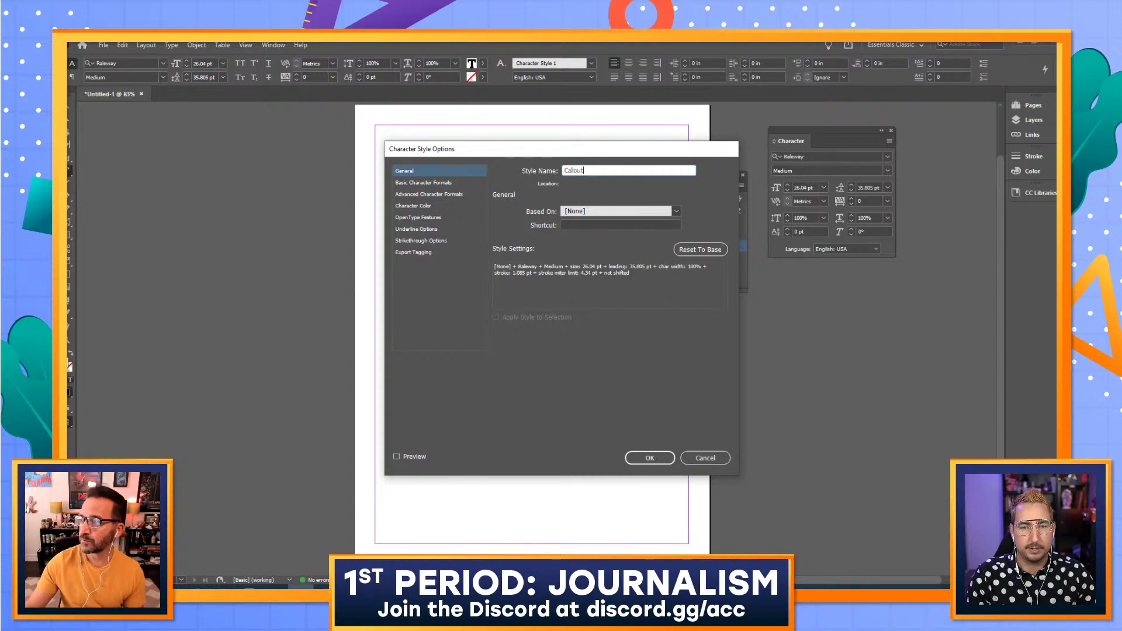
key(Return)
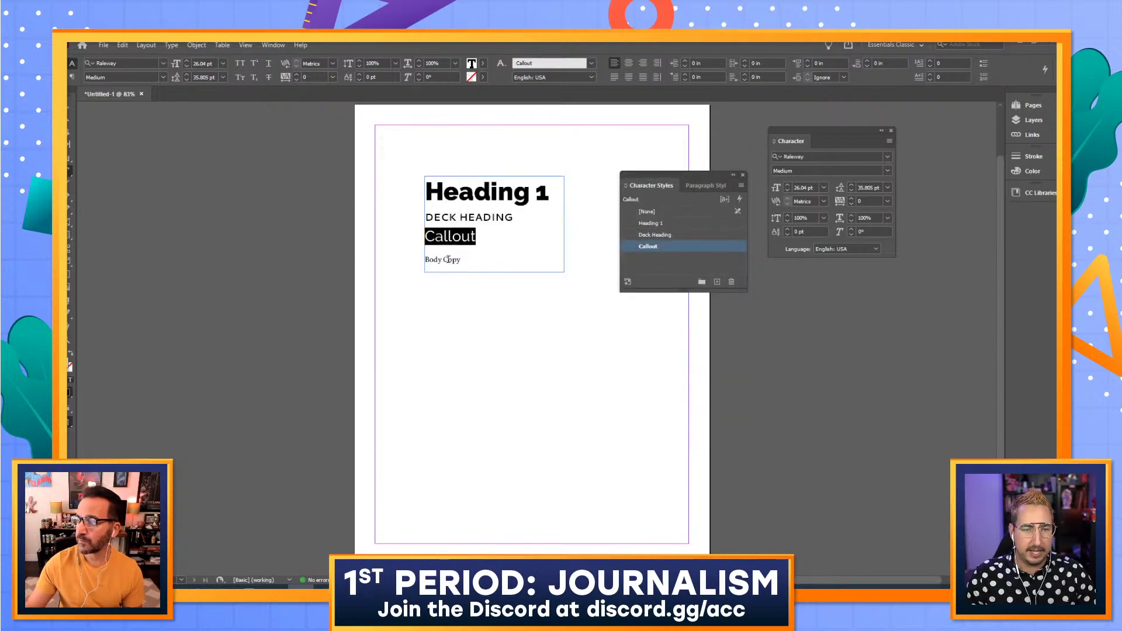
Create a character style from the word Copy in the Body Copy line and name it "Body Copy"
double_click(450, 260)
click(716, 282)
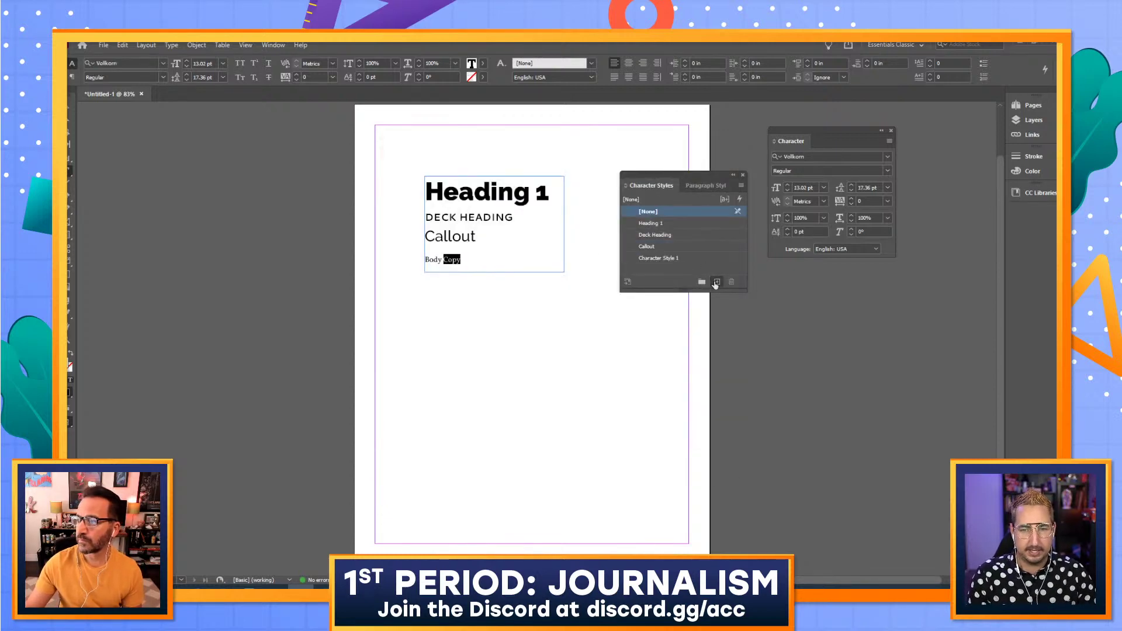
double_click(683, 259)
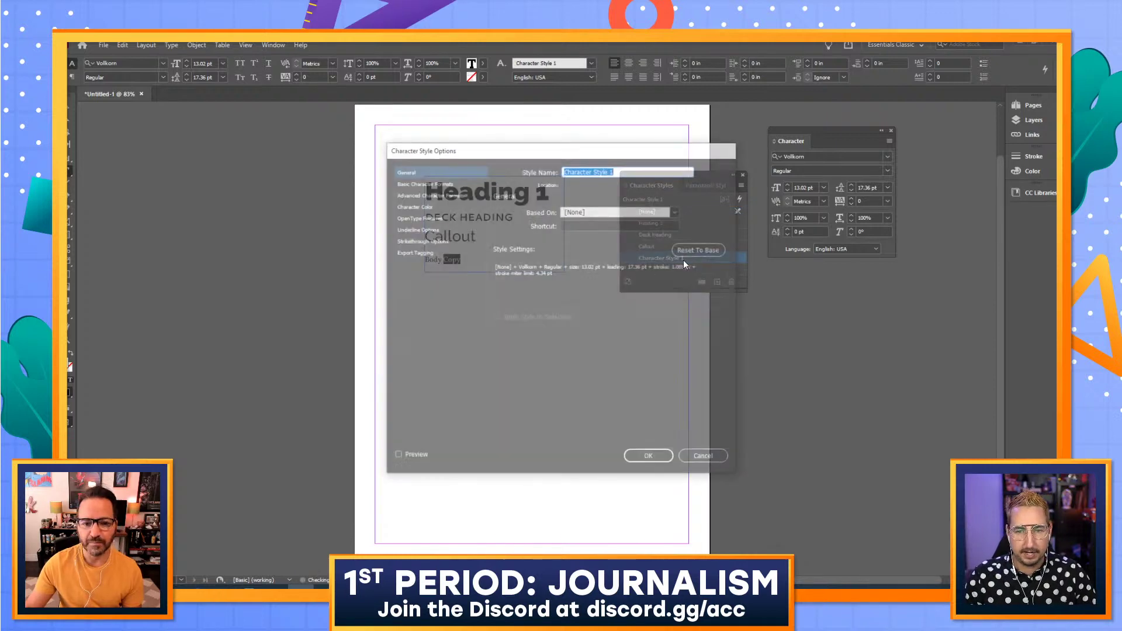
text(Body Copy)
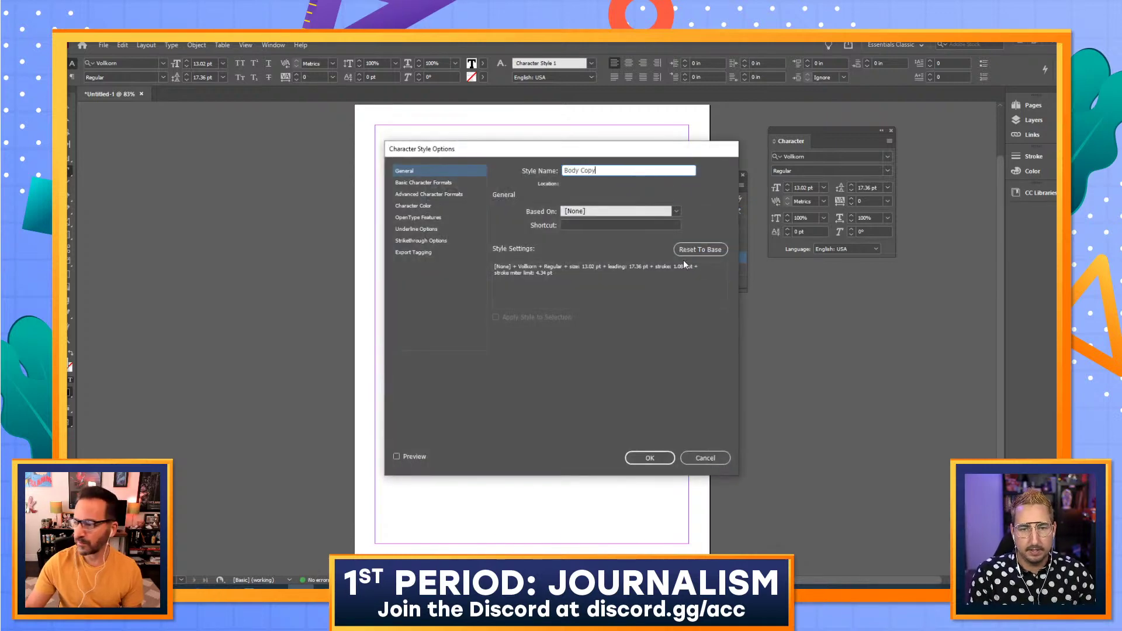
key(Return)
Park the Character Styles panel below the Character panel and move the sample text frame off the page onto the pasteboard
drag(664, 187, 807, 298)
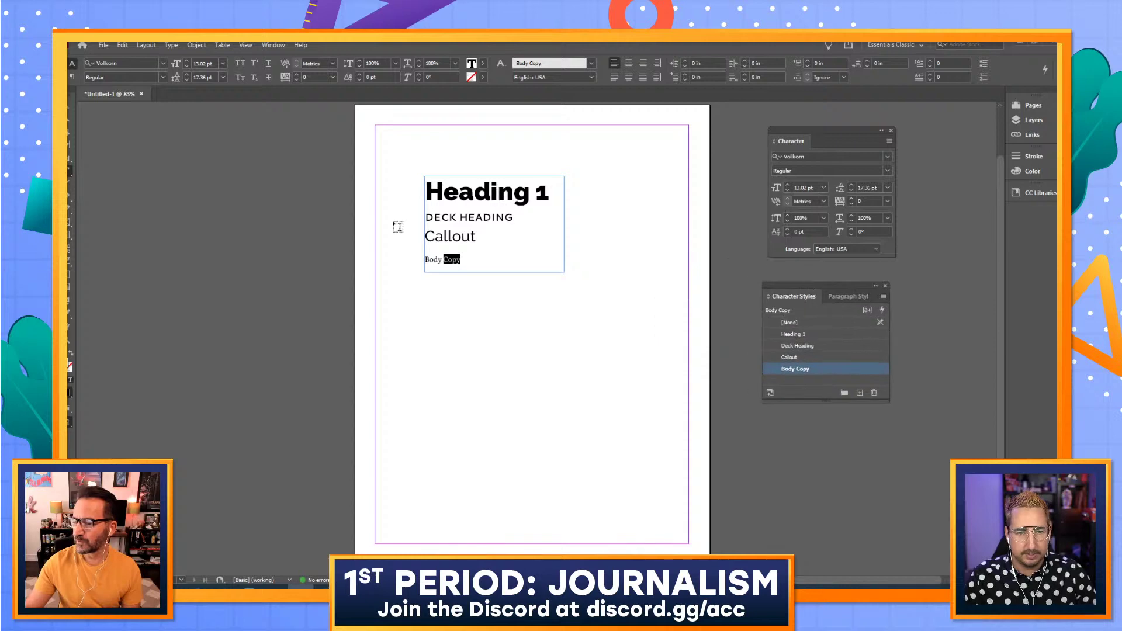
click(69, 107)
drag(520, 220, 190, 209)
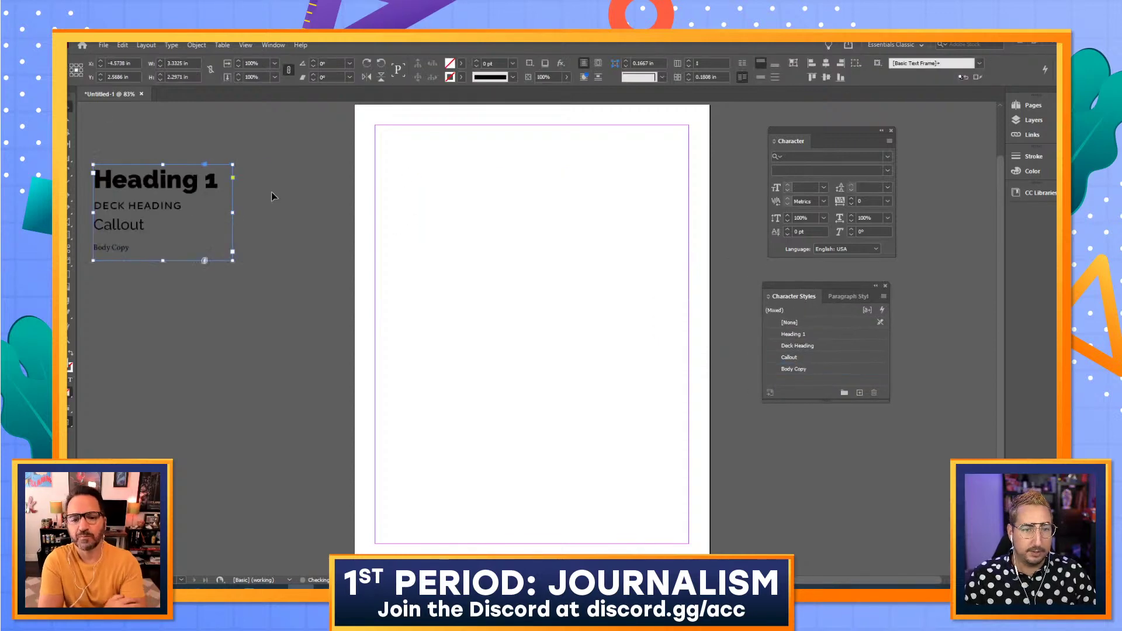
click(362, 156)
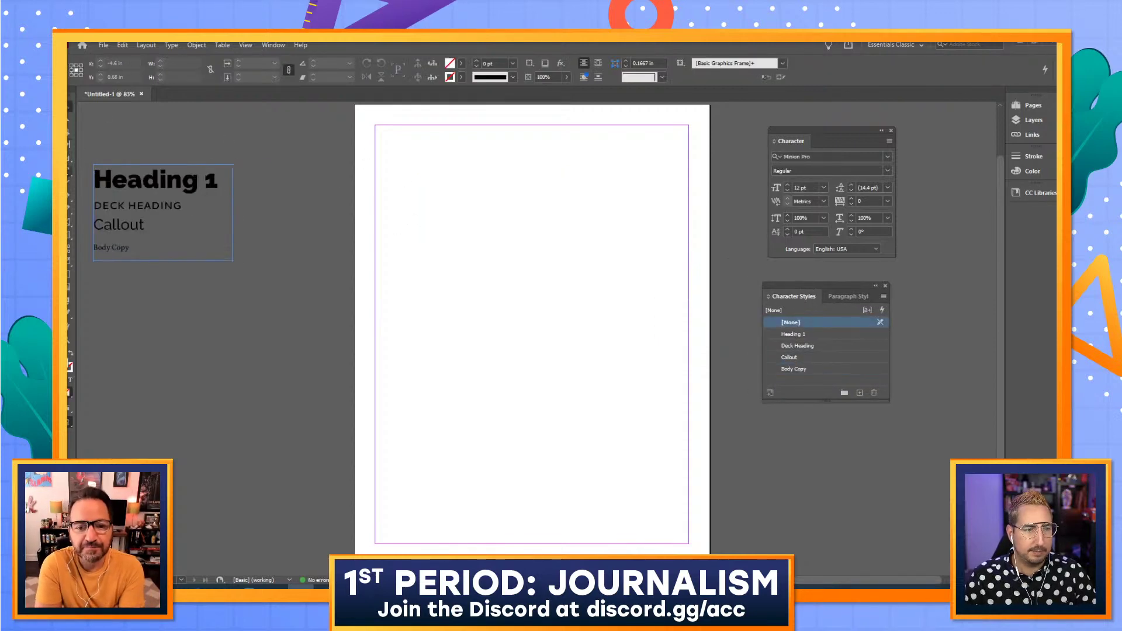
Draw a text frame filling the page margins and fill it with placeholder text
click(70, 171)
drag(377, 127, 689, 544)
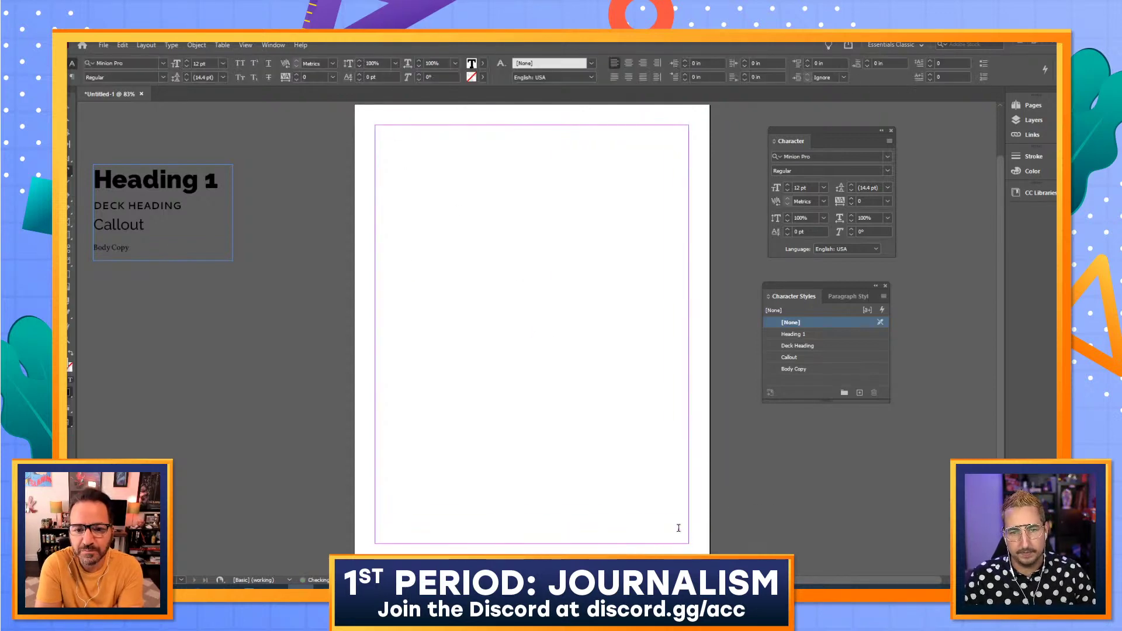
click(170, 46)
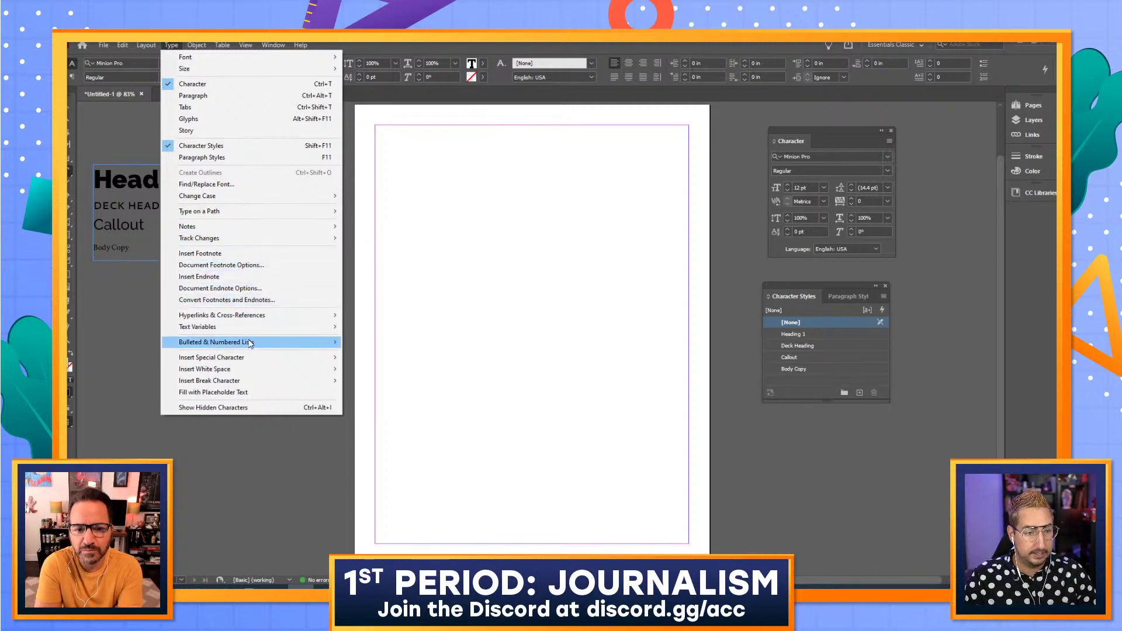
mouse_move(250, 340)
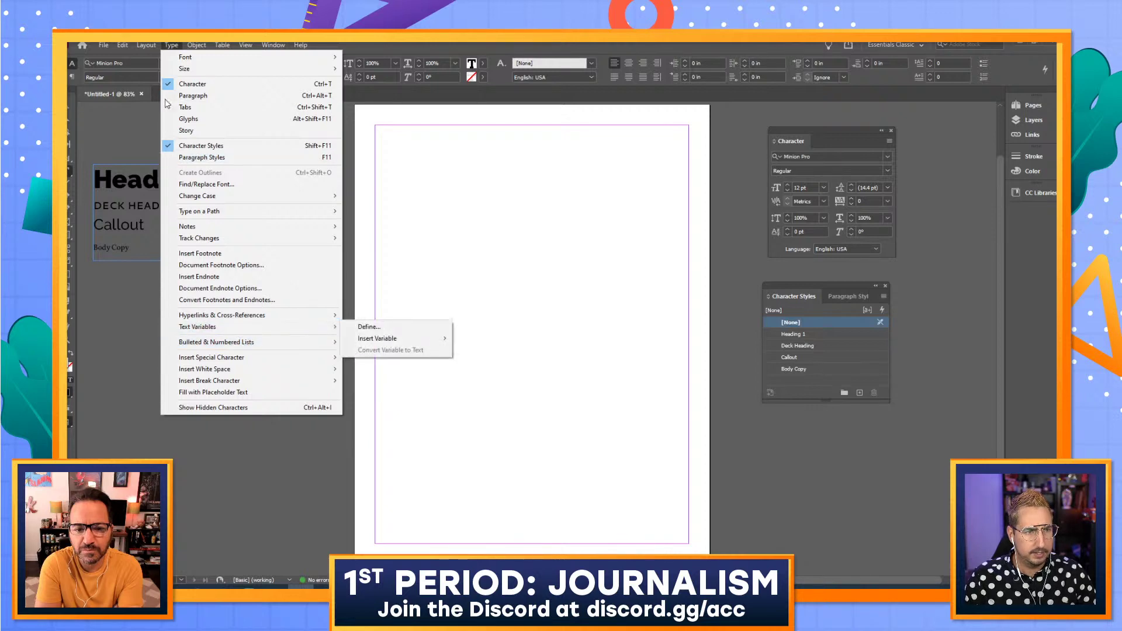
mouse_move(117, 45)
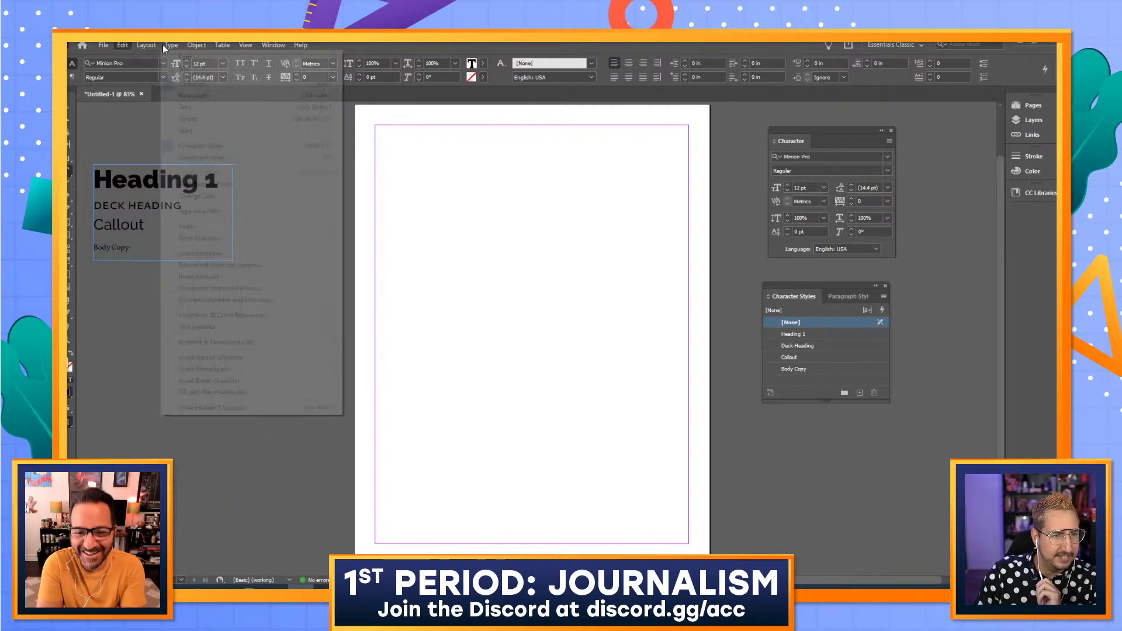
mouse_move(156, 45)
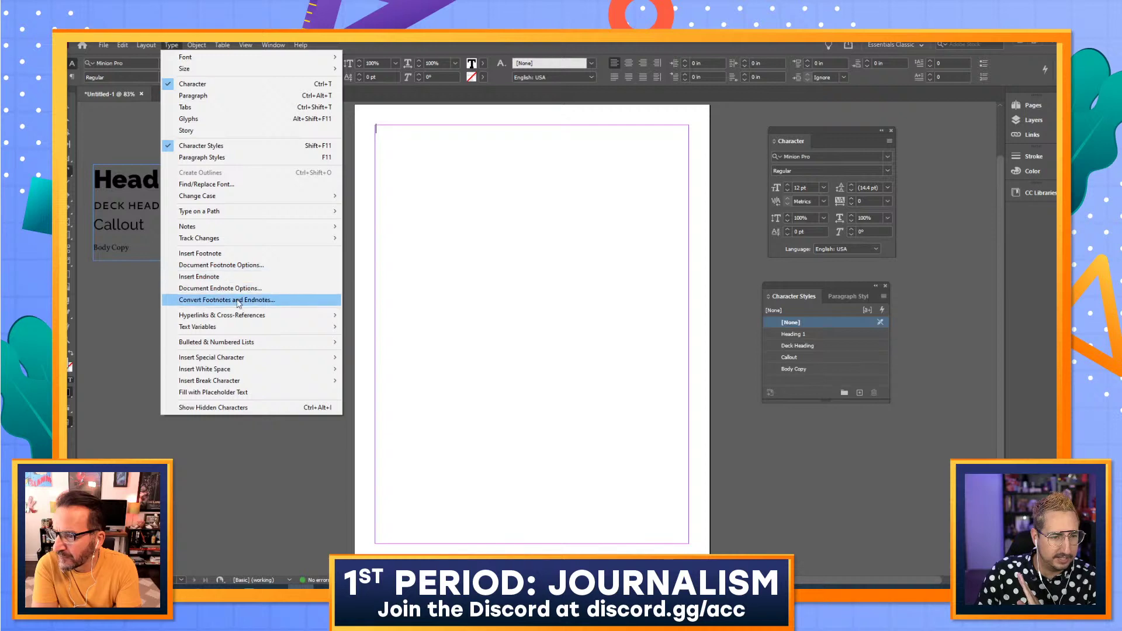
mouse_move(239, 361)
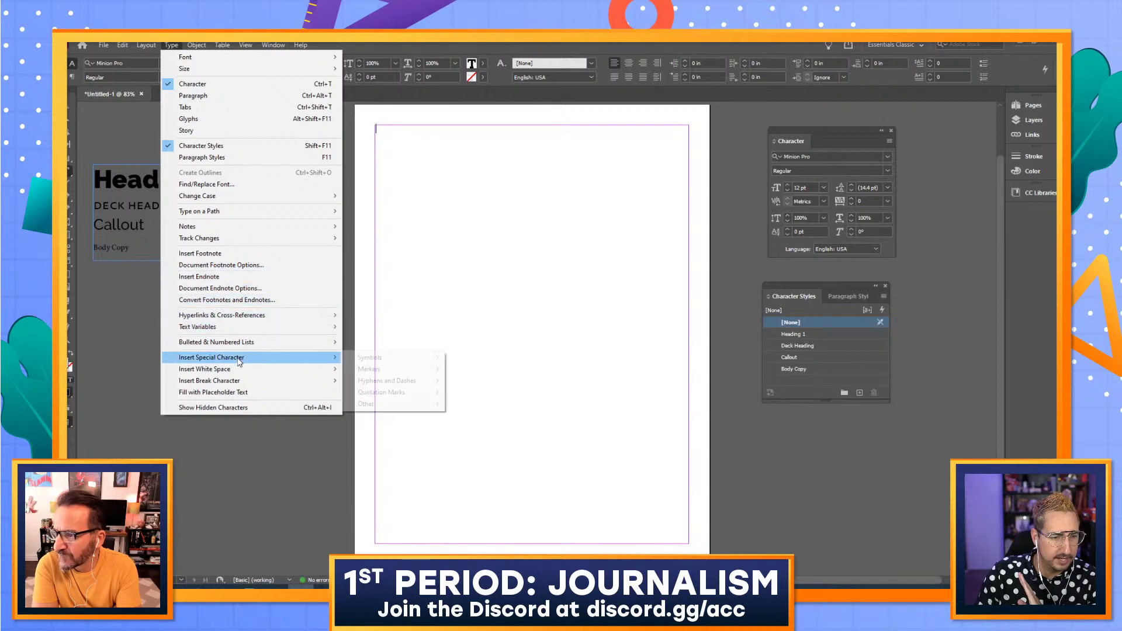
click(236, 393)
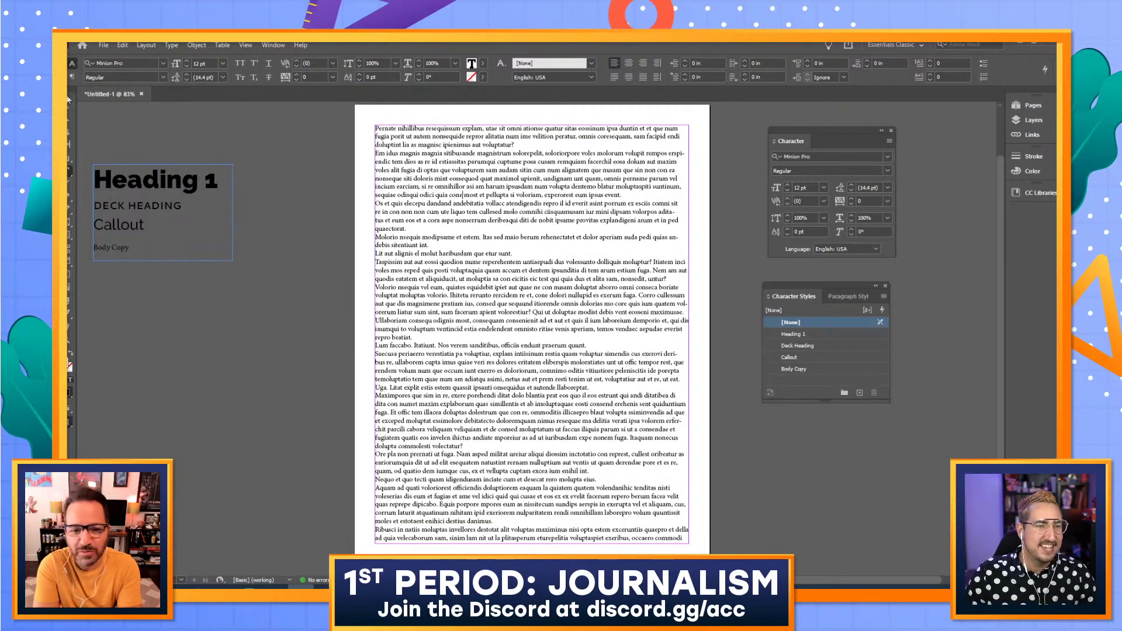
Set the placeholder text frame to three columns and deselect it
key(Escape)
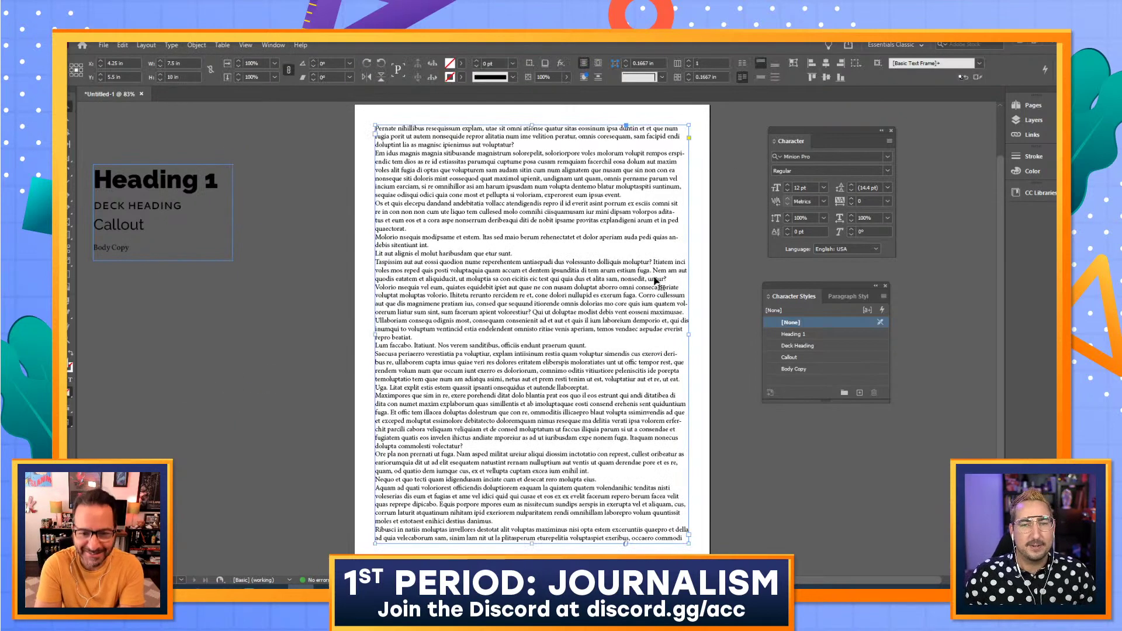
click(689, 60)
click(688, 61)
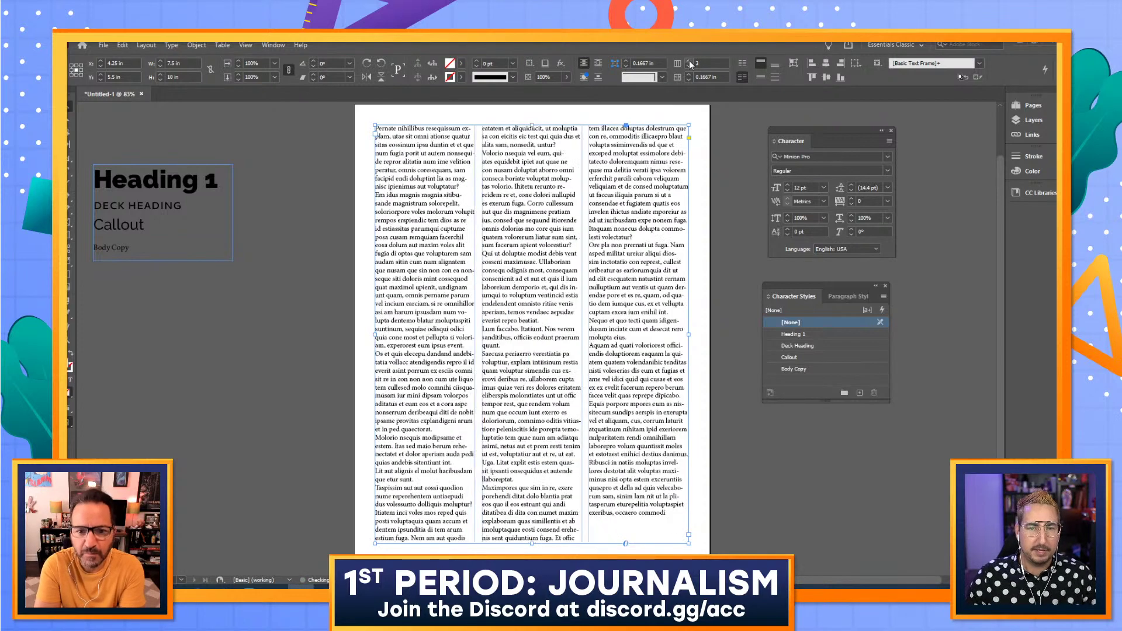
click(708, 218)
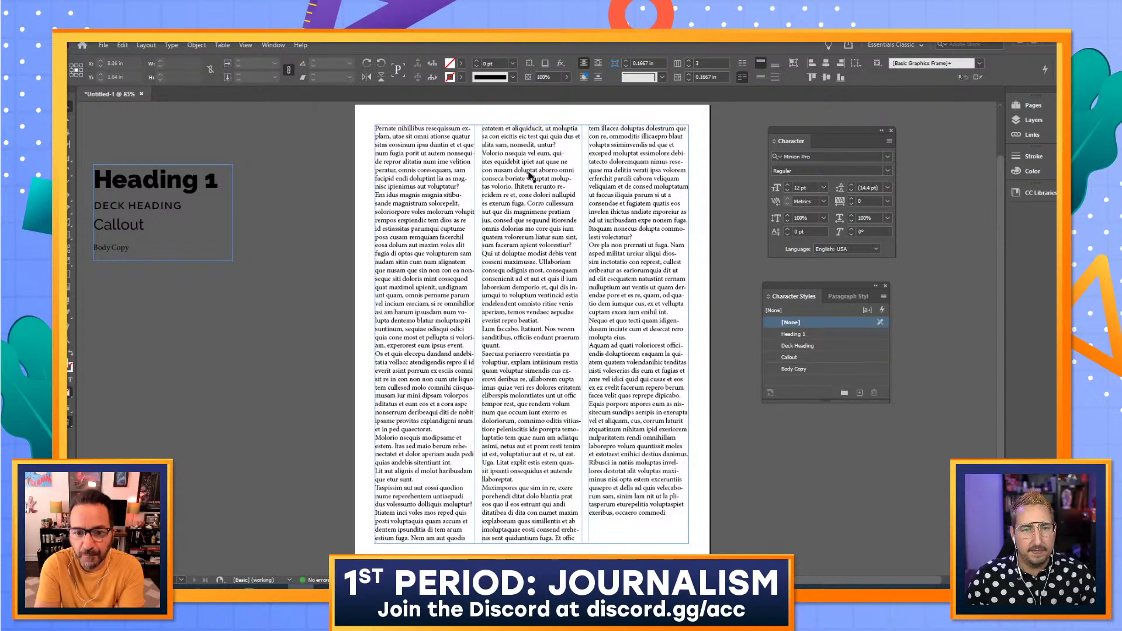
Break the line after the first word "Pernate" and apply the Heading 1 character style to that word
click(398, 132)
key(Return)
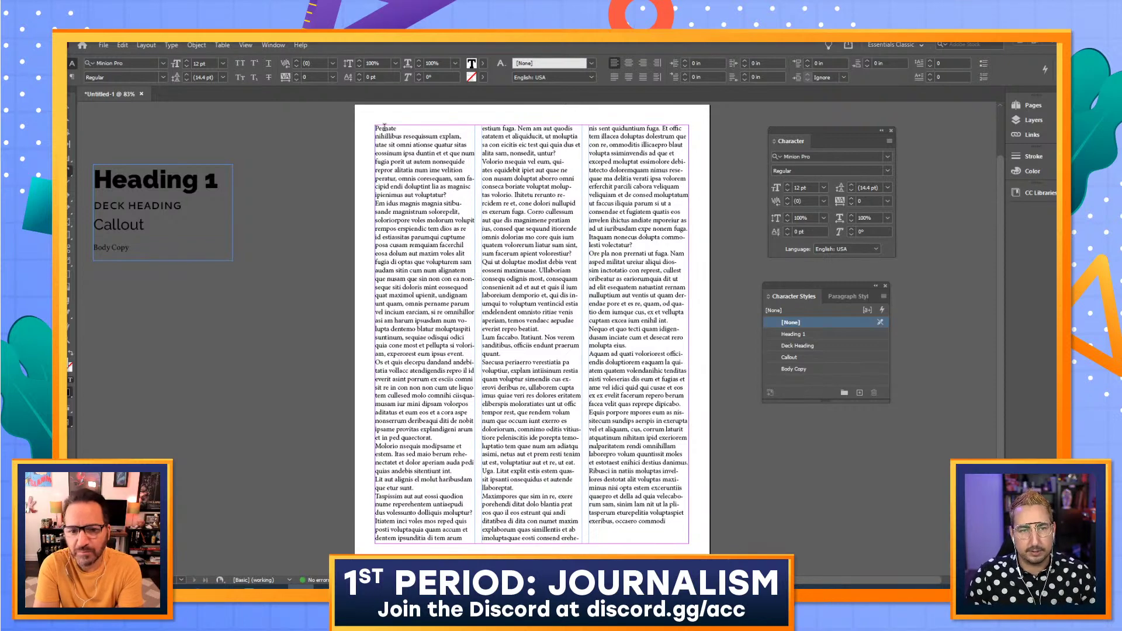
double_click(384, 128)
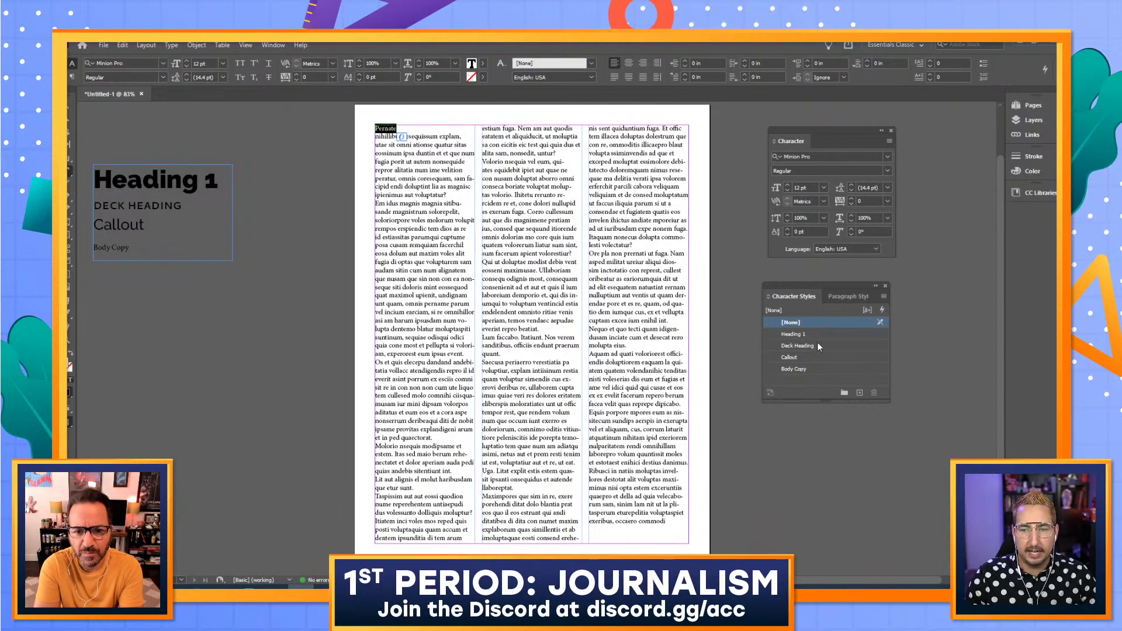
click(811, 333)
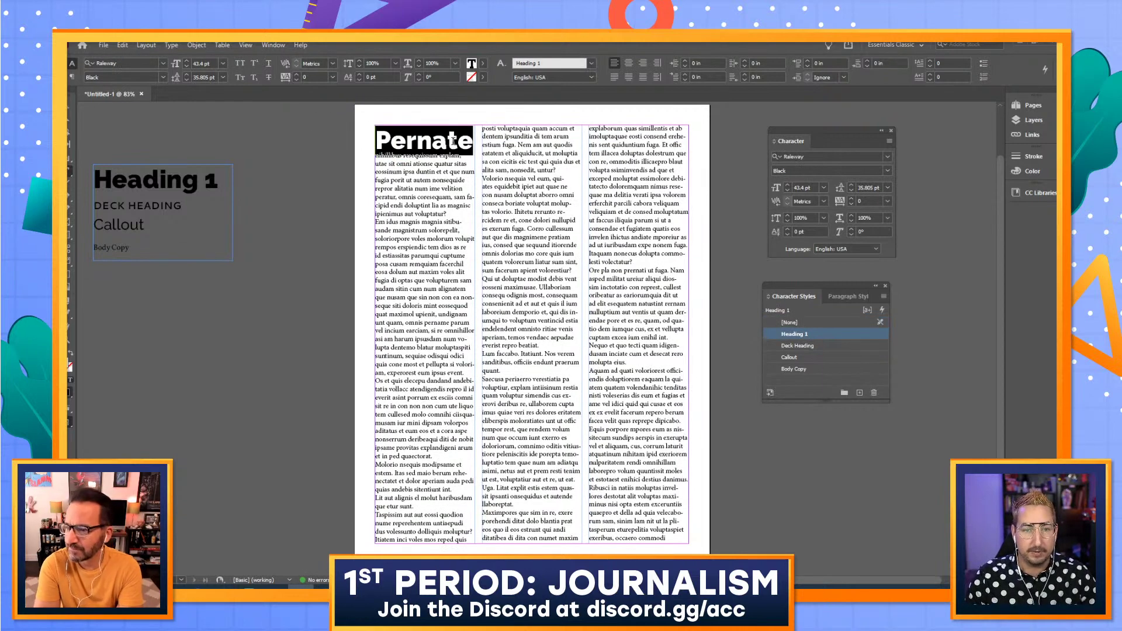
key(Escape)
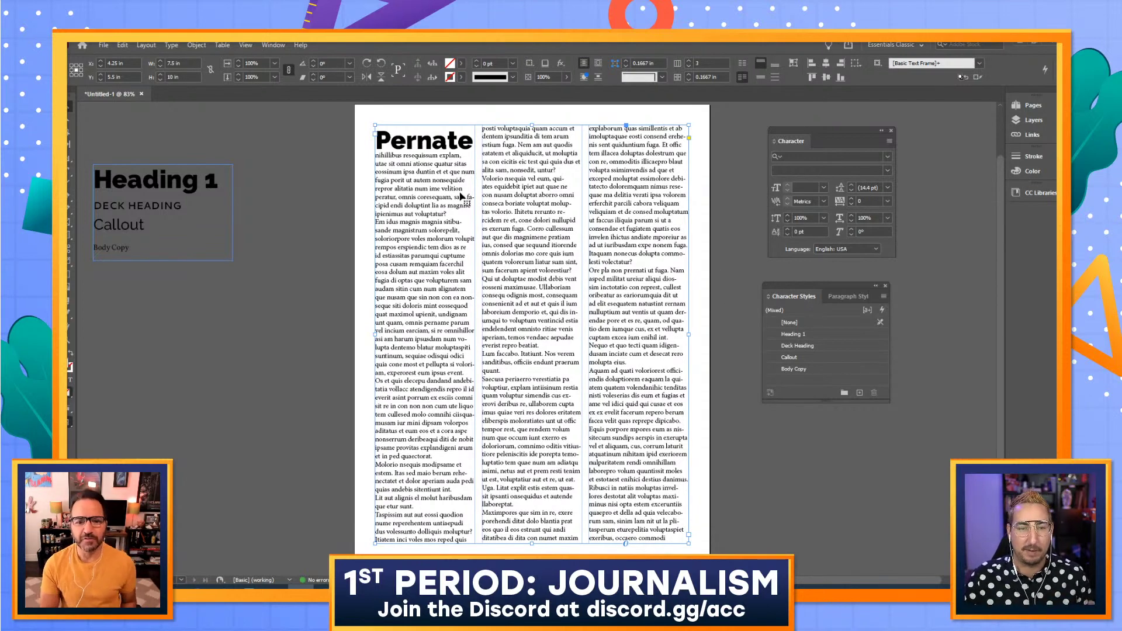
Put "nihillibus resequissum" on its own line below the heading and apply the Deck Heading character style to it
double_click(440, 155)
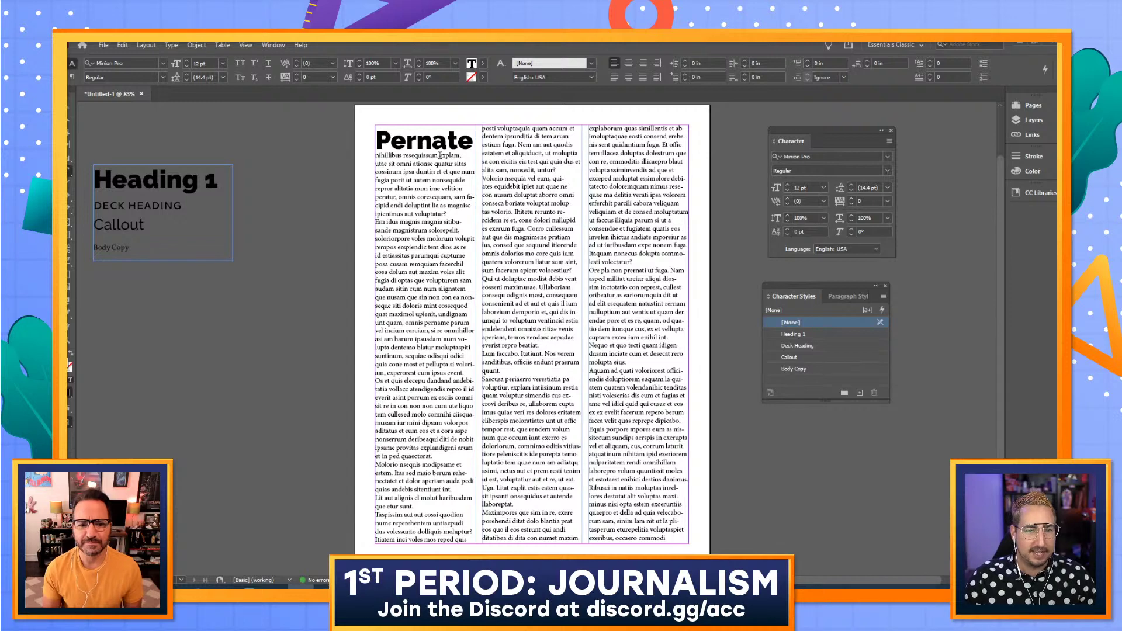
key(Return)
triple_click(414, 156)
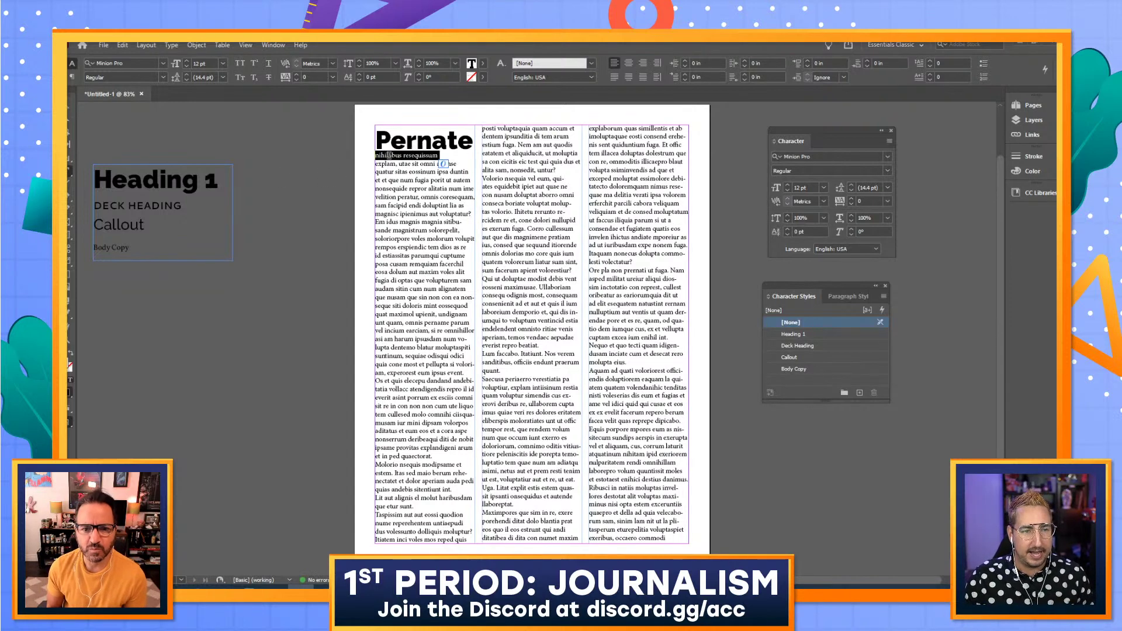
click(801, 346)
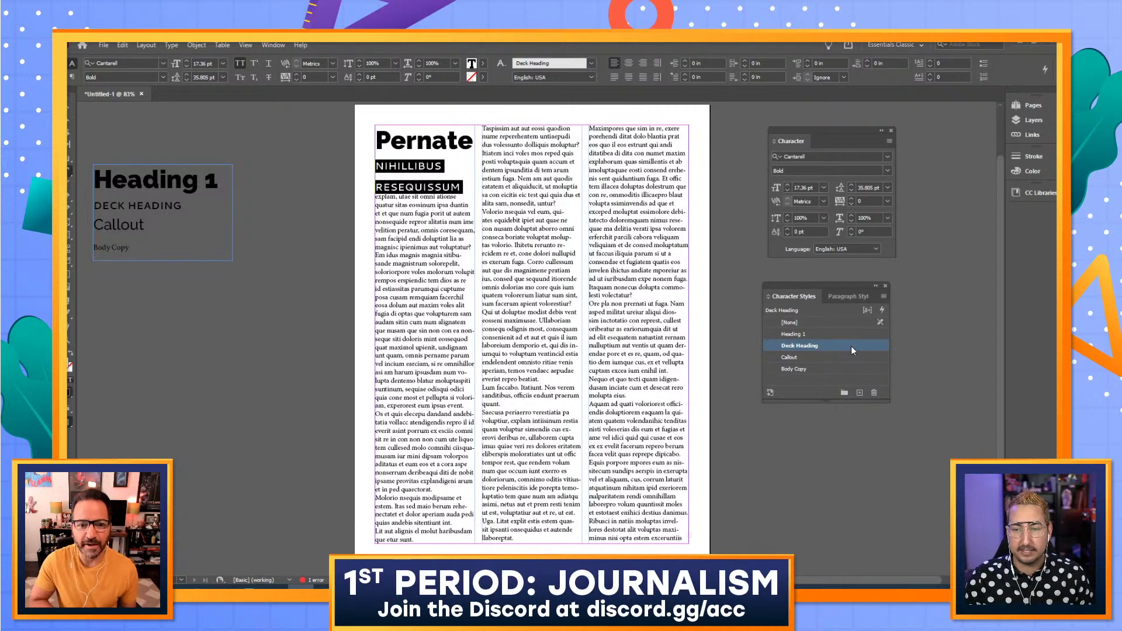
Open the Deck Heading style's basic character formats, move the dialog clear of the headings and enable its preview
click(883, 297)
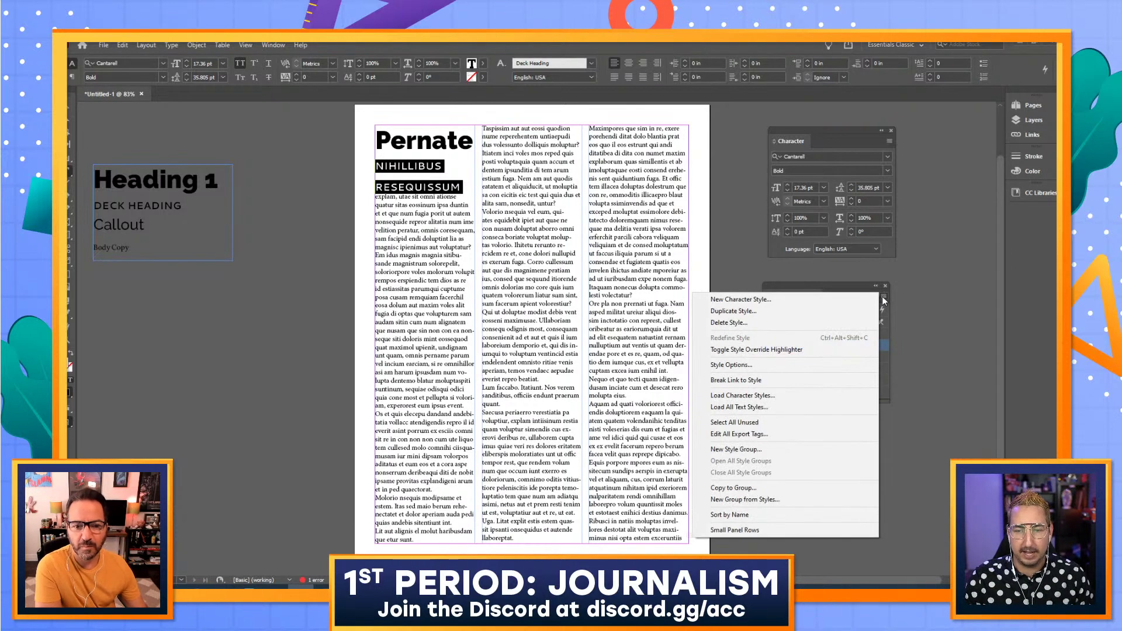
click(883, 299)
click(882, 299)
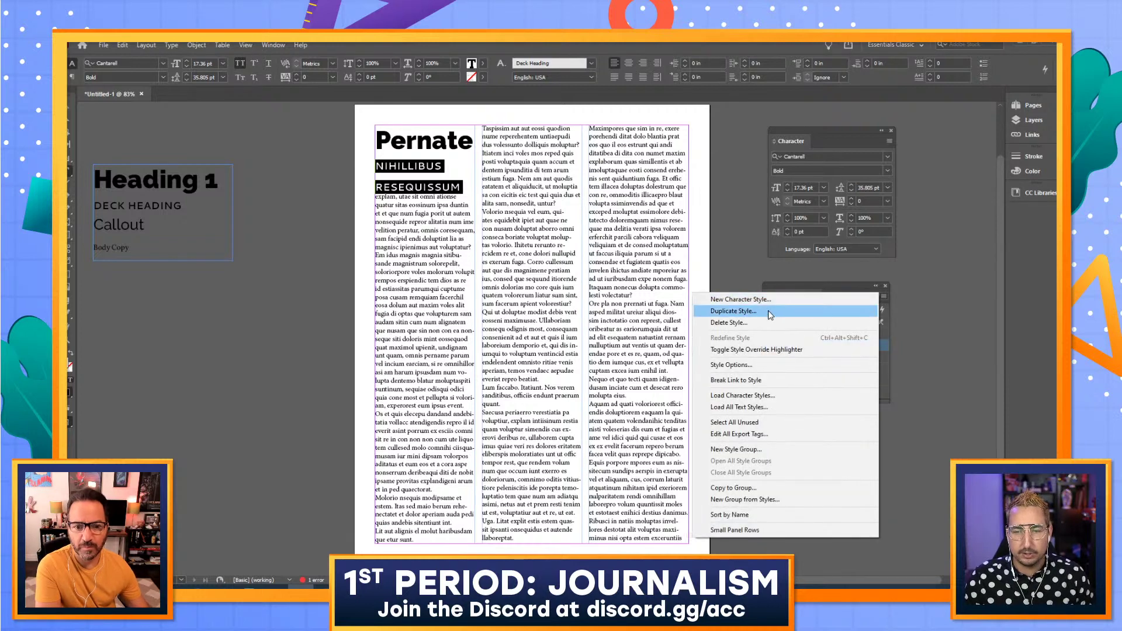
click(737, 365)
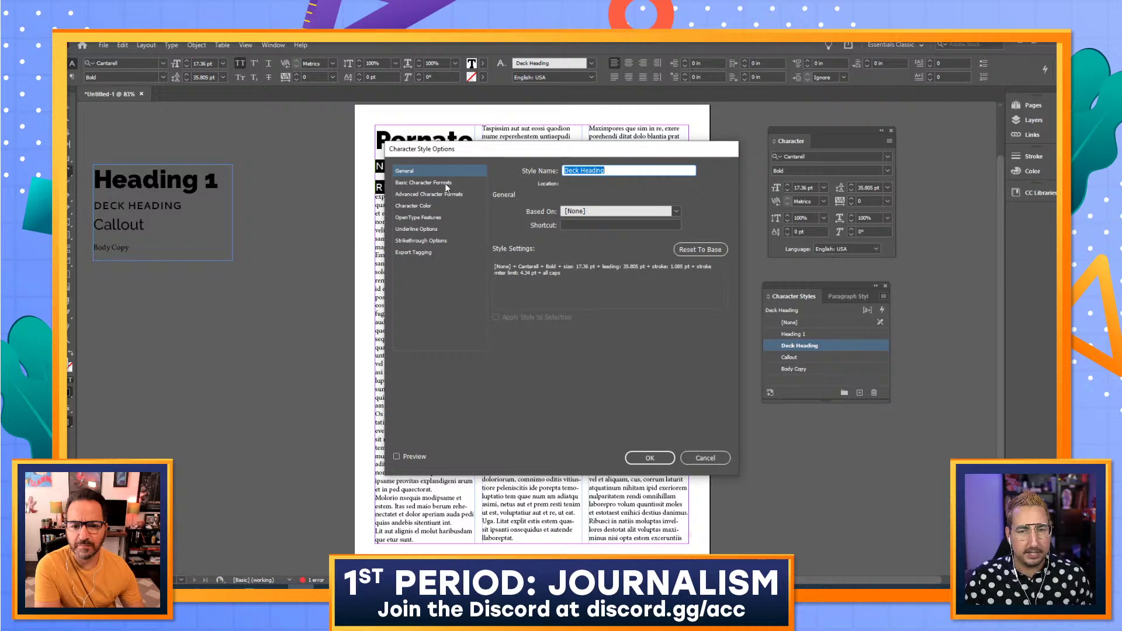
click(447, 184)
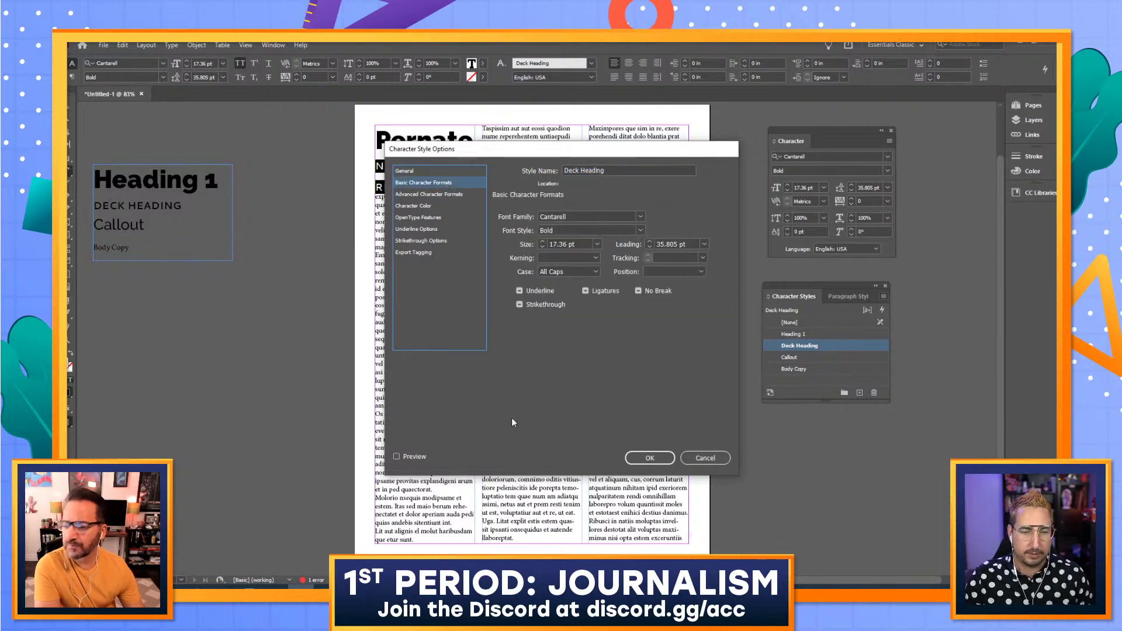
drag(511, 154, 593, 143)
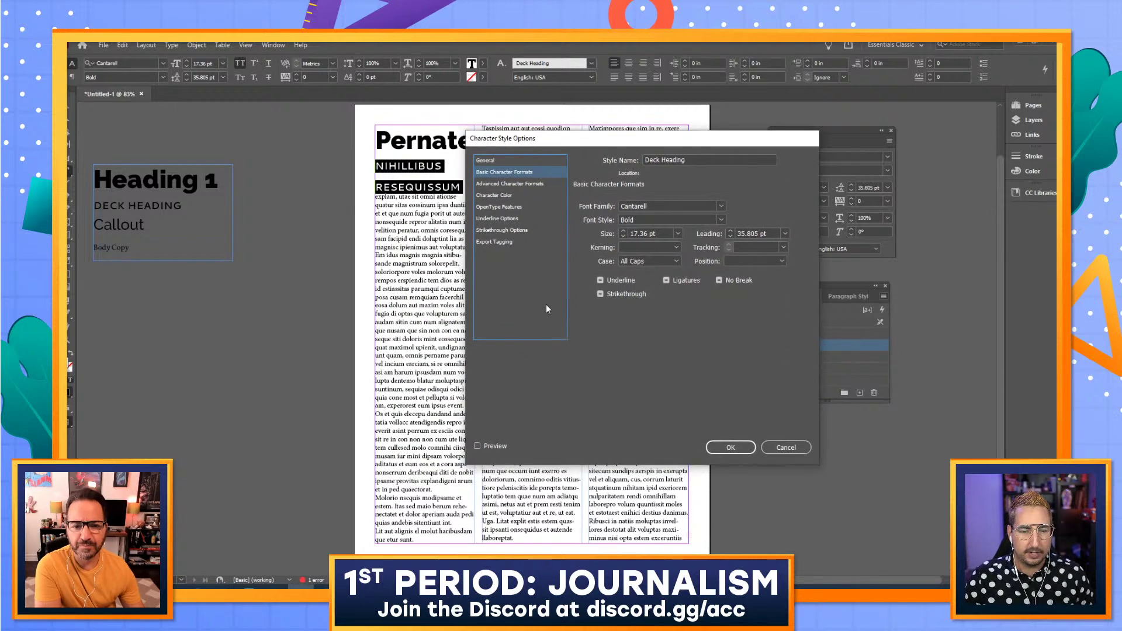
click(492, 447)
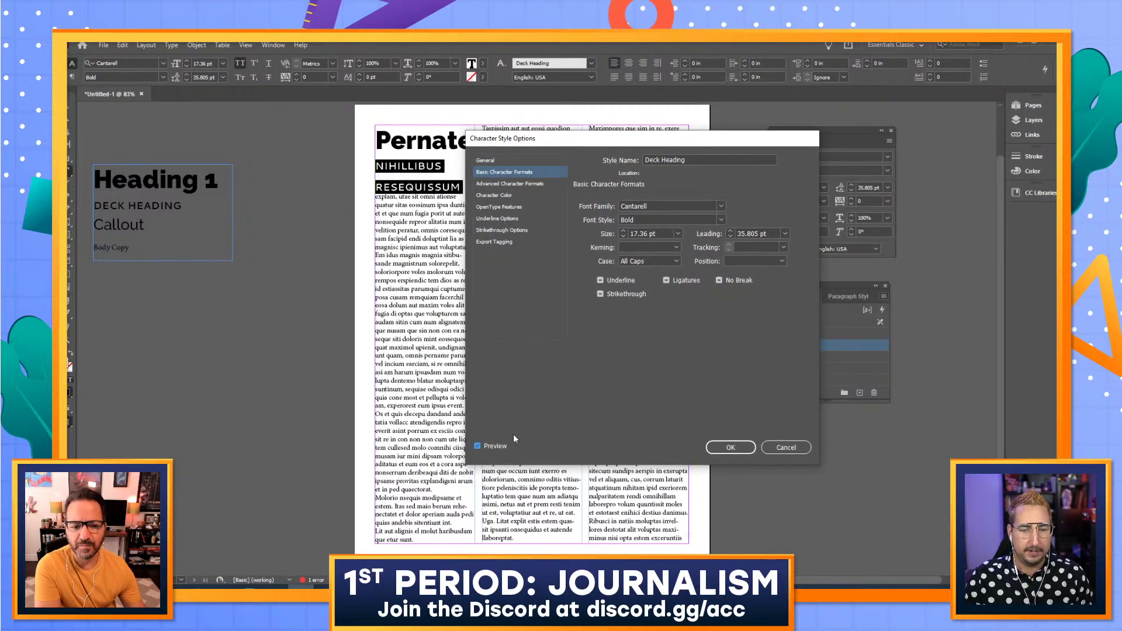
Set the Deck Heading character style's leading to 20 pt and accept the change
click(732, 235)
click(732, 236)
click(732, 236)
click(732, 235)
click(732, 236)
click(732, 235)
click(732, 235)
click(732, 236)
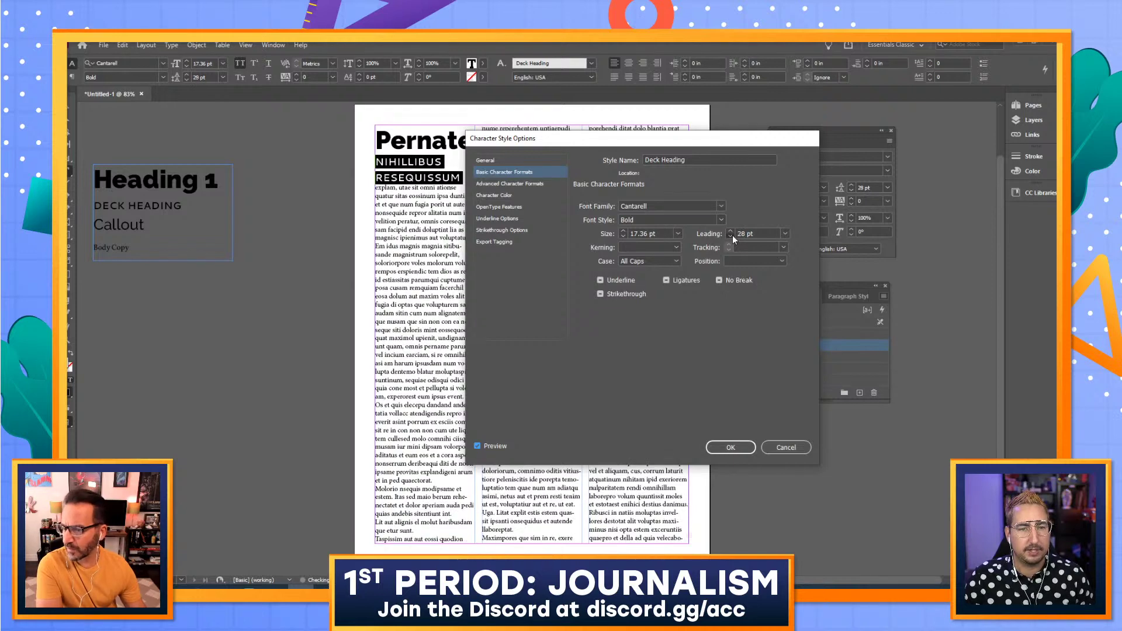
click(731, 236)
click(731, 235)
click(730, 236)
click(731, 235)
click(731, 235)
click(731, 236)
click(731, 235)
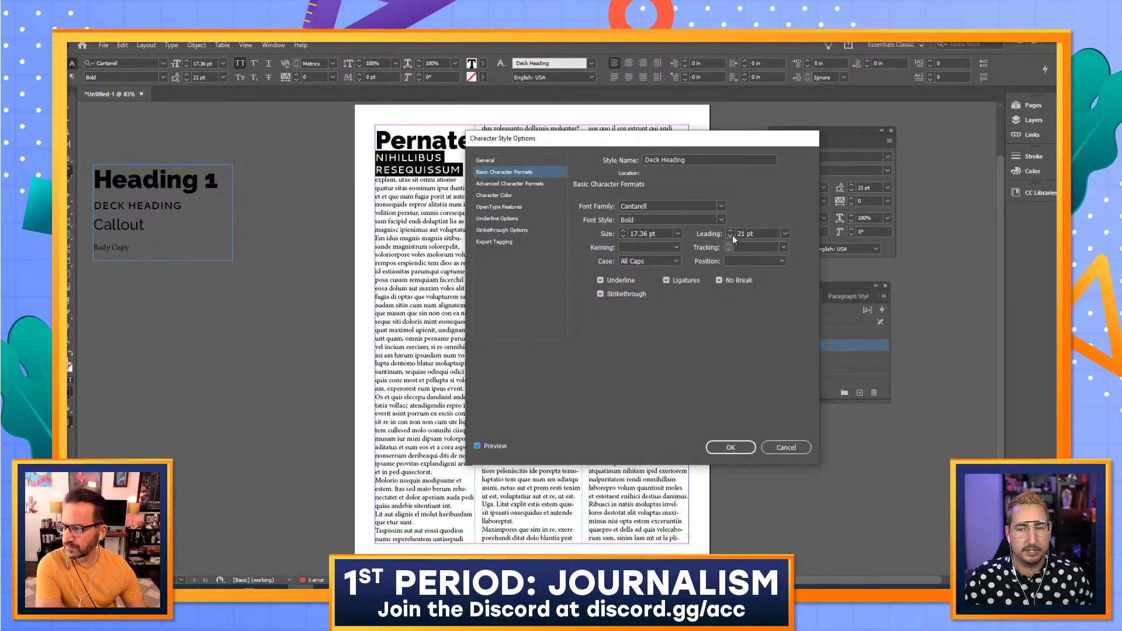
click(732, 235)
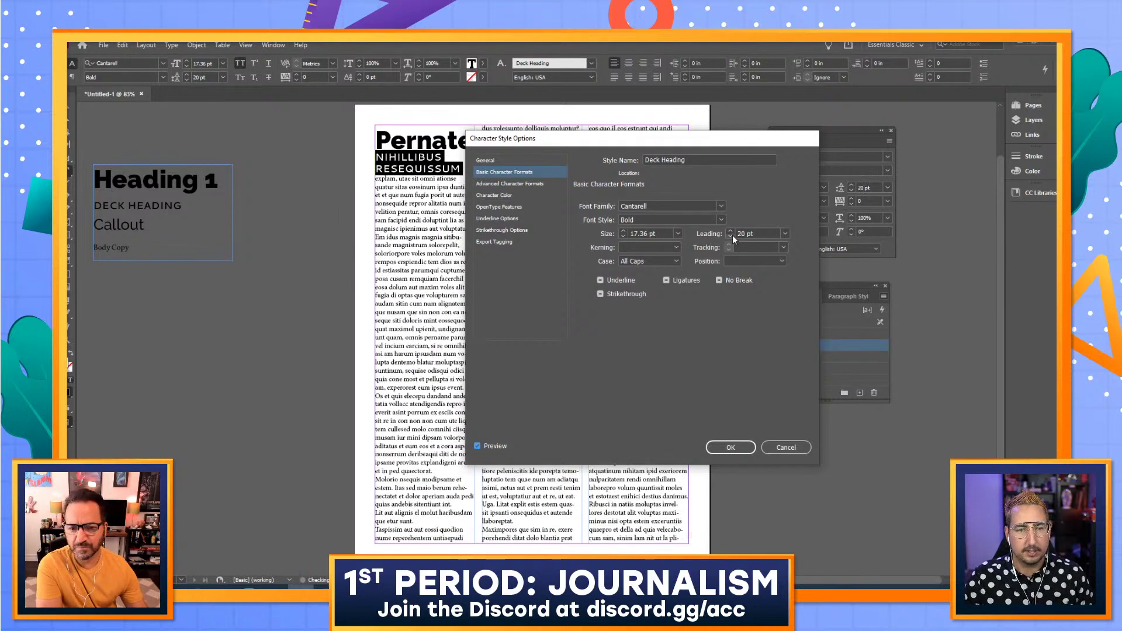
click(730, 447)
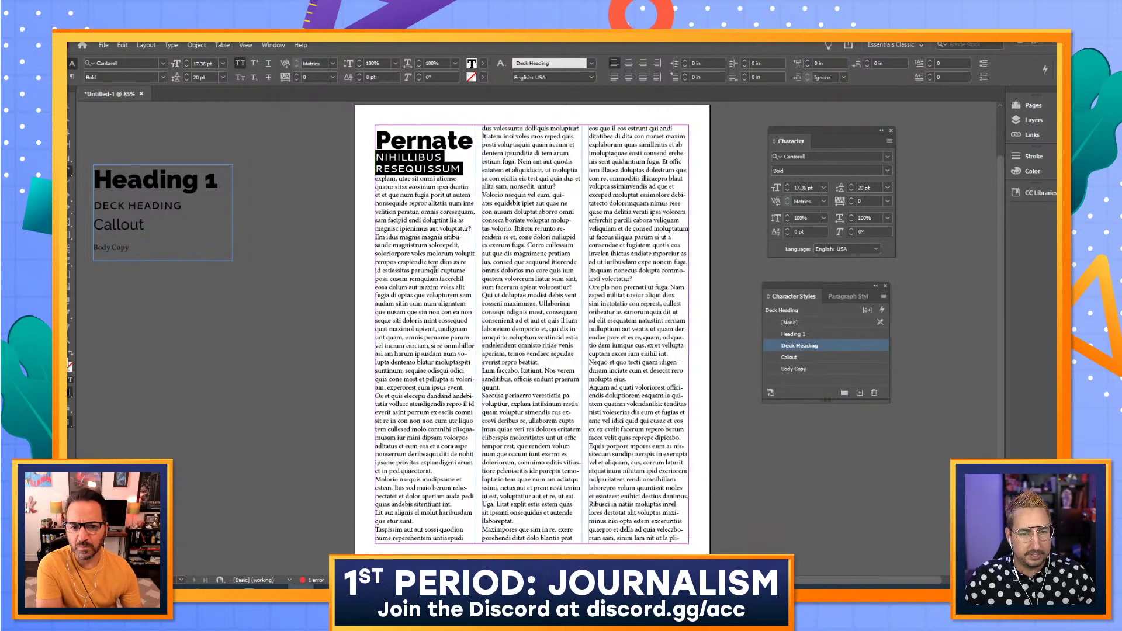
End the first-column sentence after "estiassitas" with a period and insert a blank line before "parumqui"
click(375, 270)
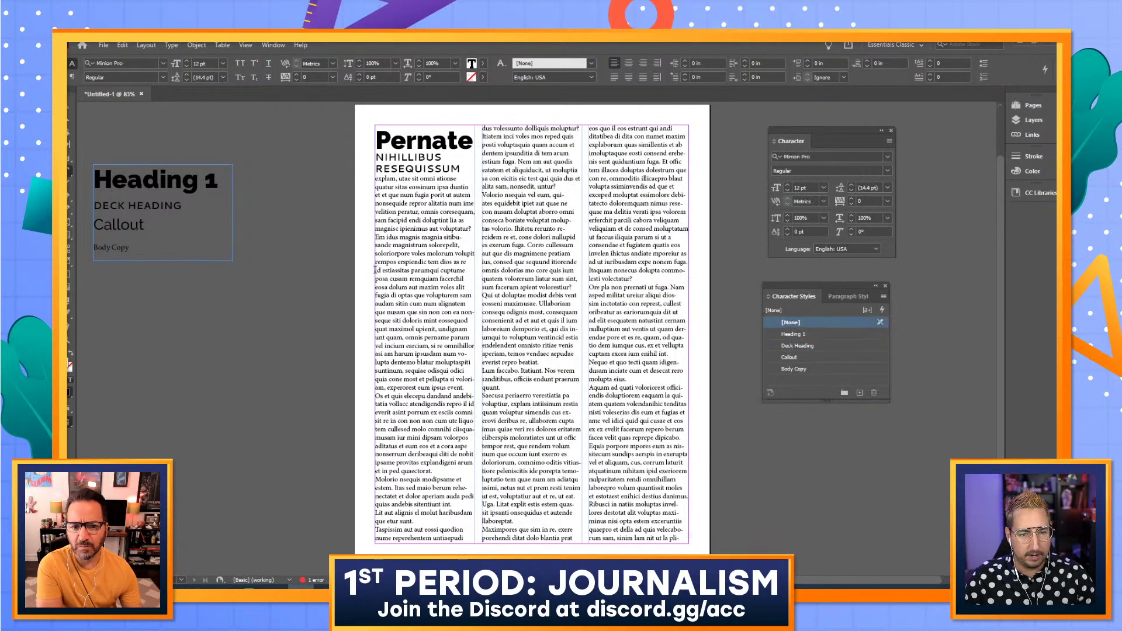
click(410, 270)
key(BackSpace)
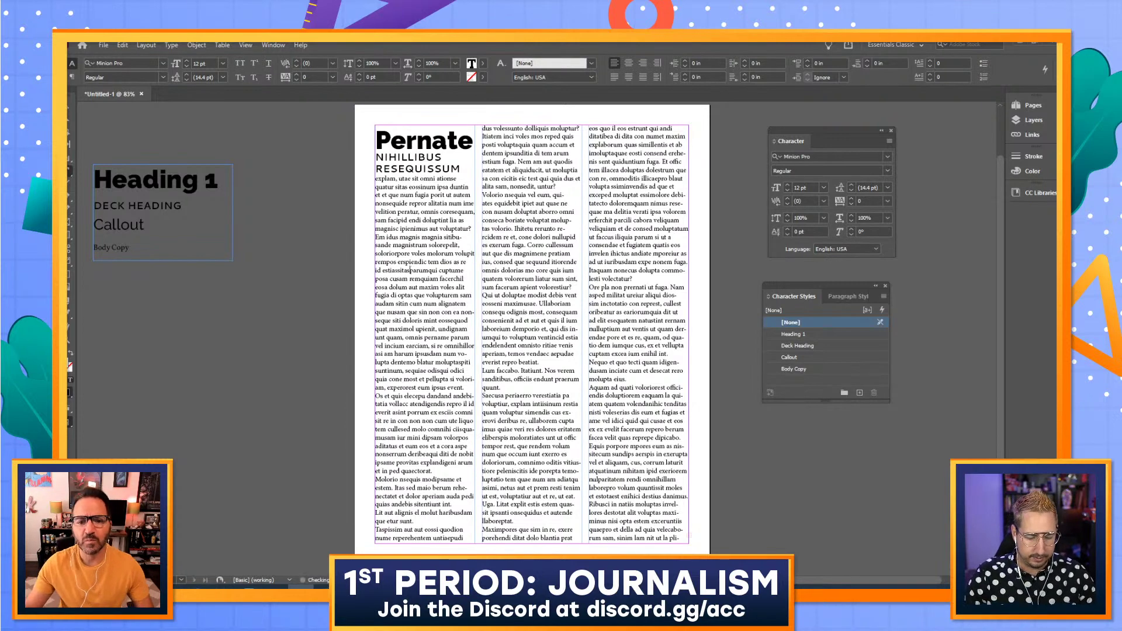
text(.)
key(Return)
key(Return)
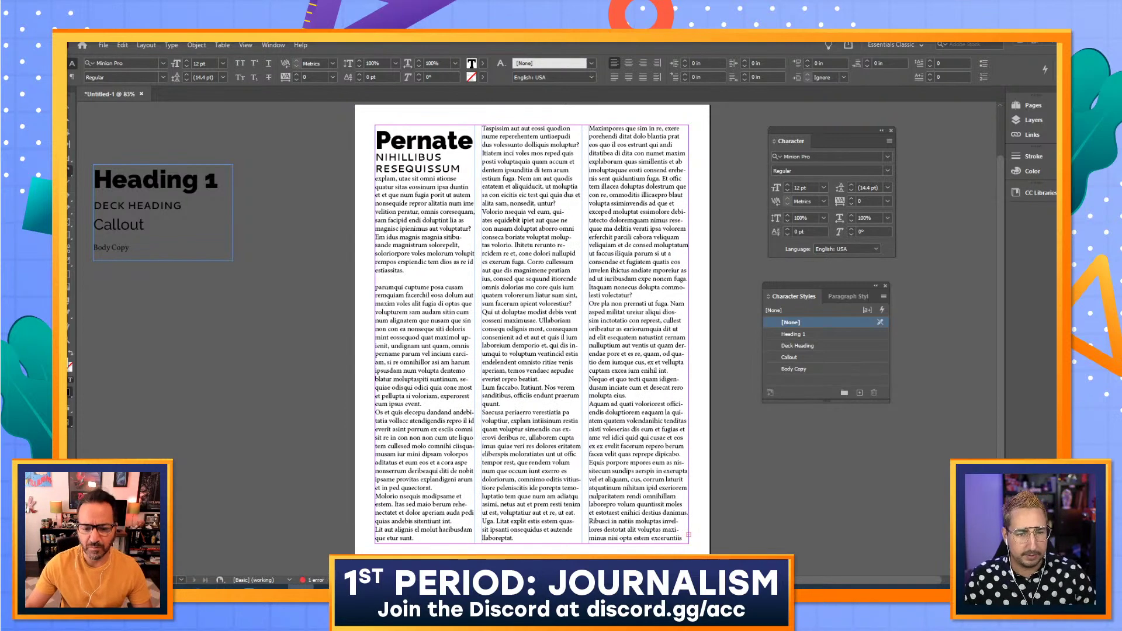
Apply the Callout character style to "parumqui cuptume posa cusam remquiam facerchil" and add a blank line between it and the following text
drag(375, 287, 428, 295)
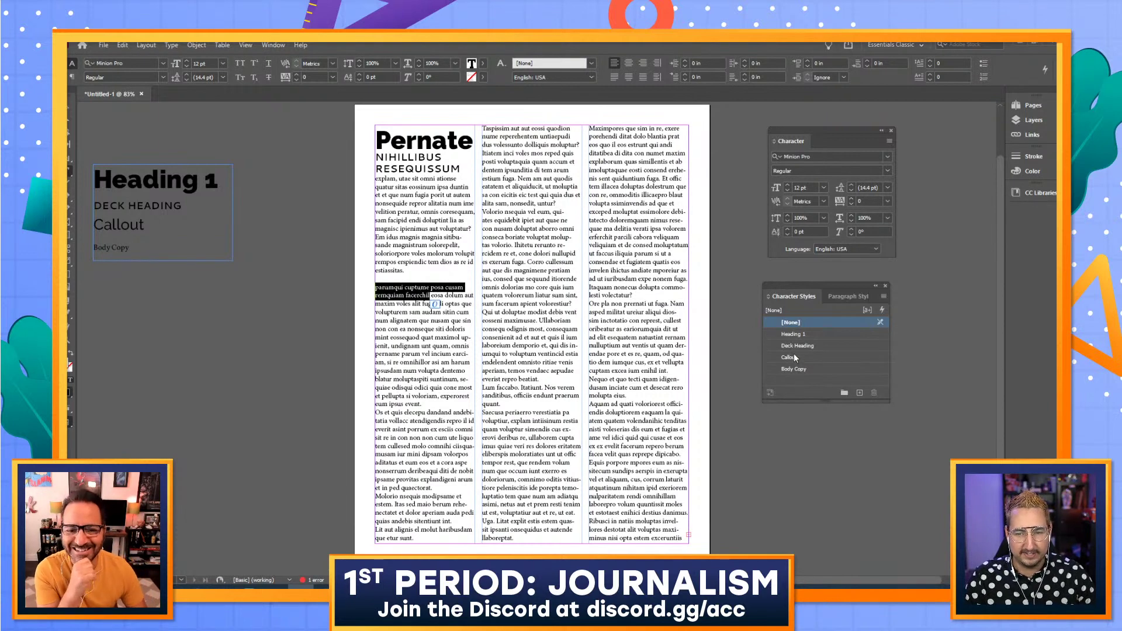
click(794, 355)
click(438, 379)
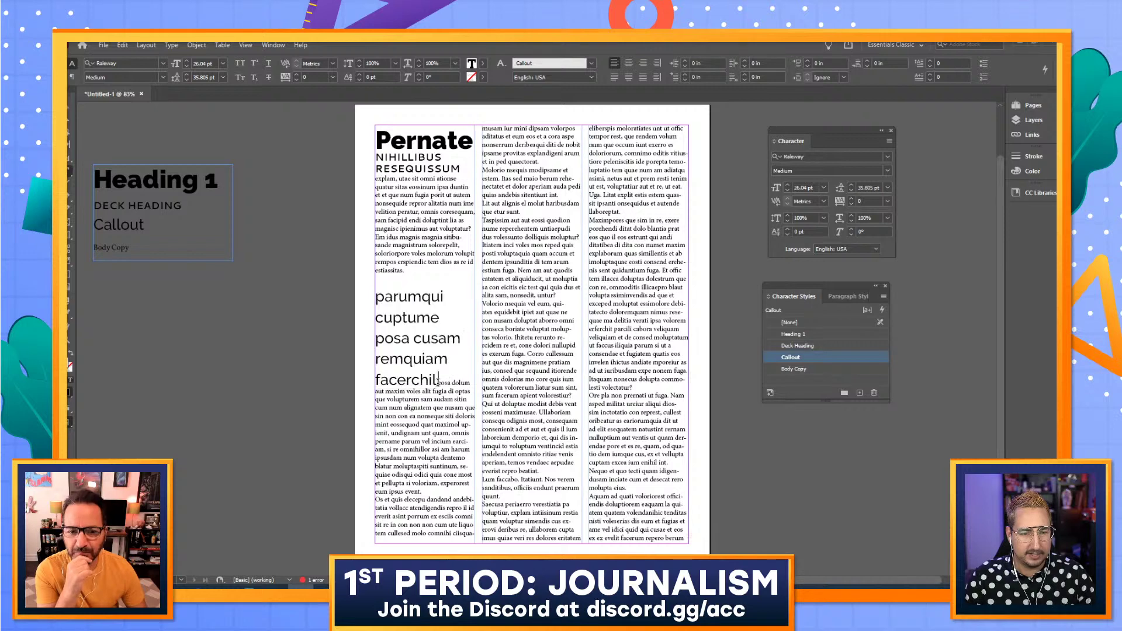
key(Return)
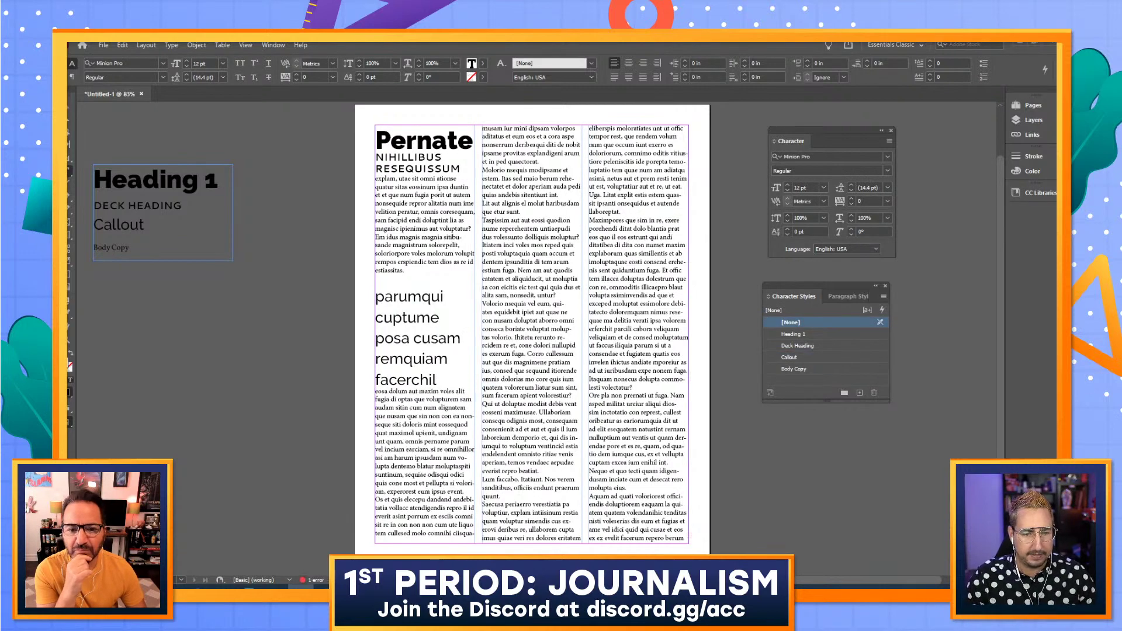
key(Return)
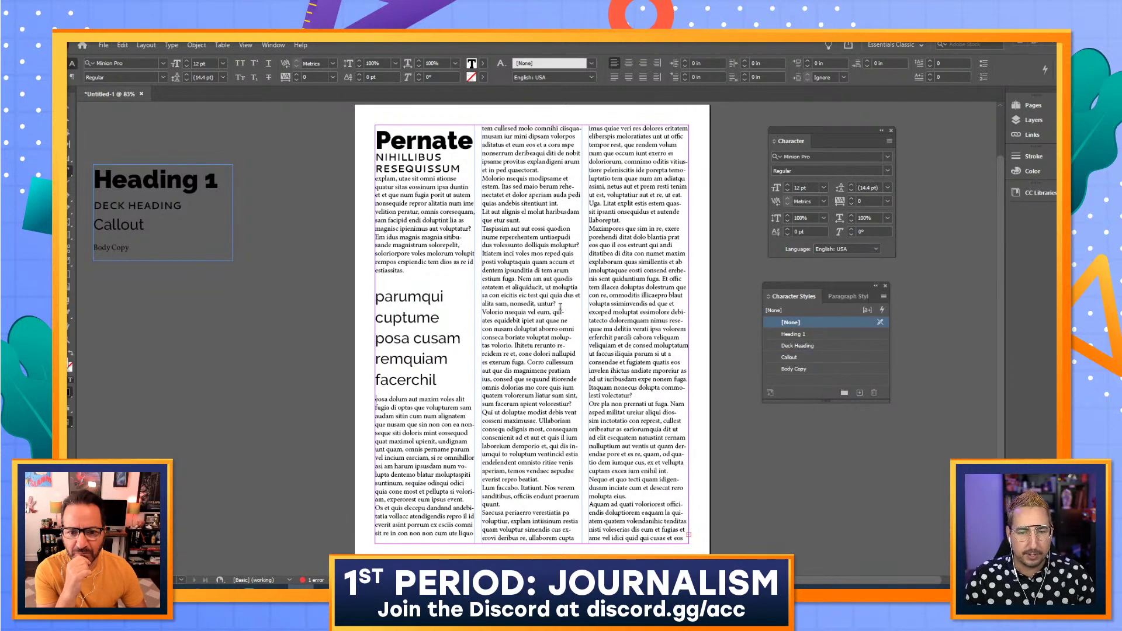
Set off the second-column passage from "Volorio nsequia" to "molup" with blank lines and apply the Callout character style to it
click(559, 304)
key(Return)
click(570, 345)
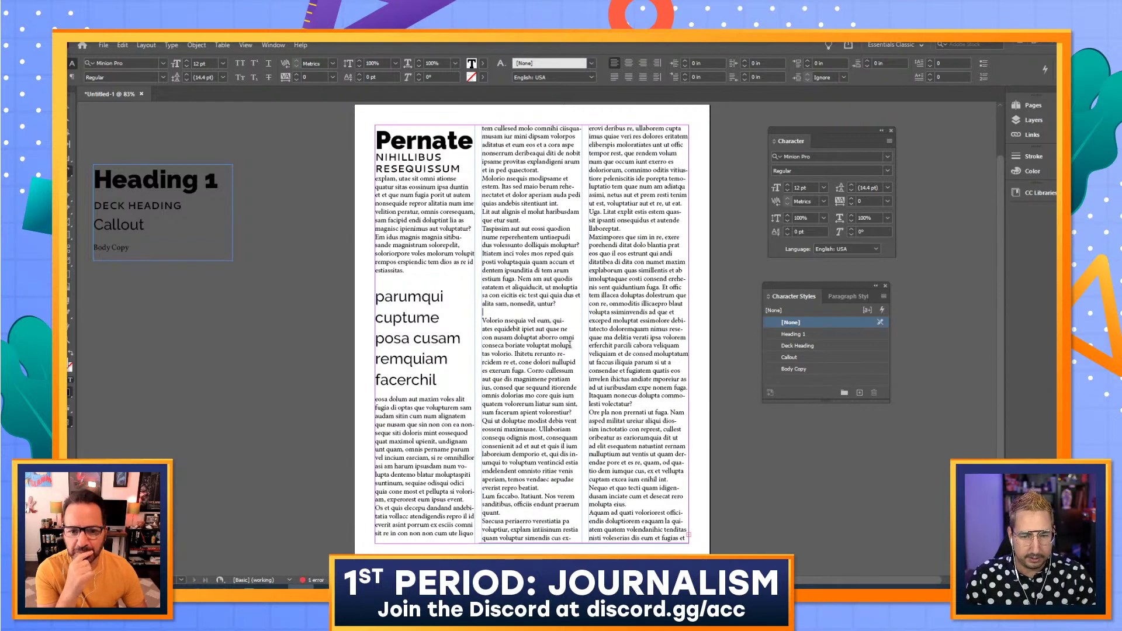
key(Return)
key(Return)
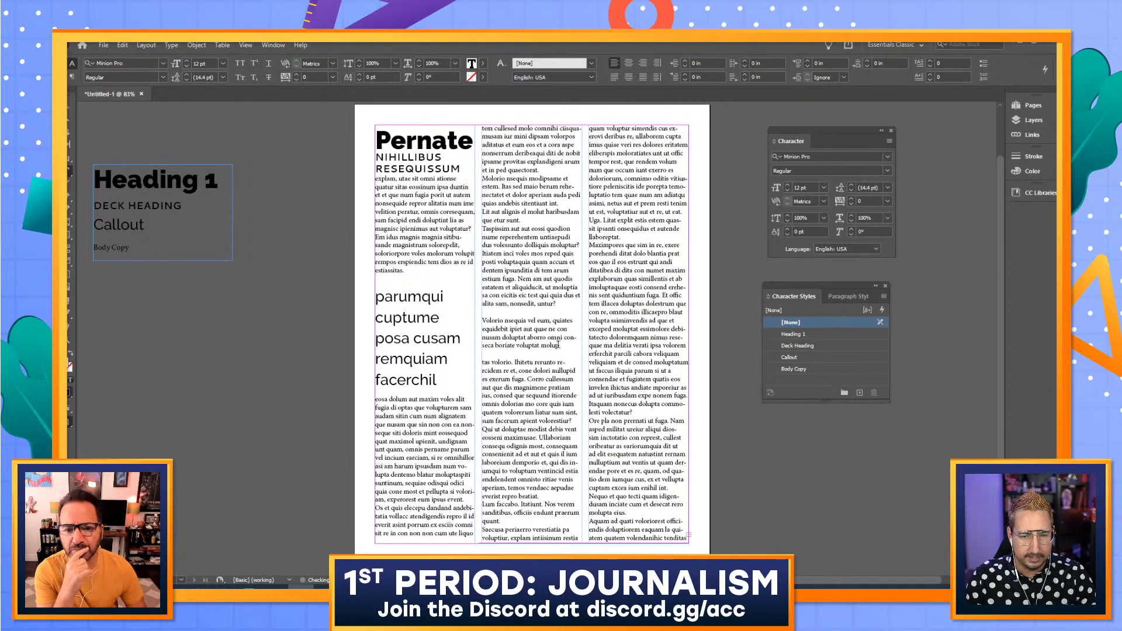
drag(560, 346, 481, 320)
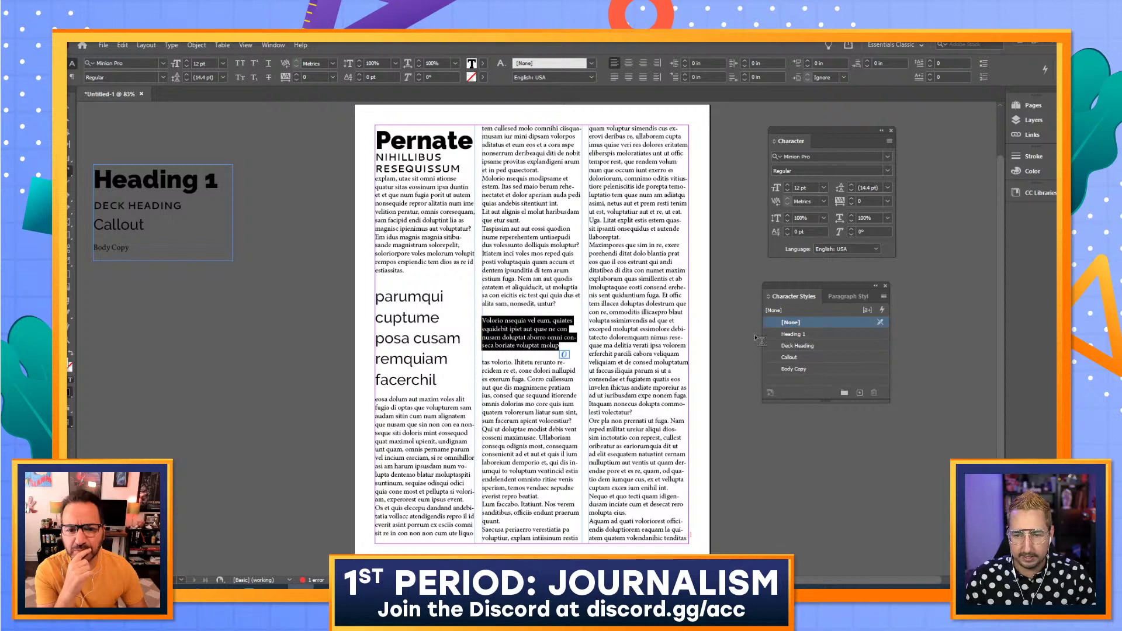
click(790, 357)
Put "Saecusa" on its own line below a blank line in the third column and apply the Deck Heading character style
click(617, 279)
key(Return)
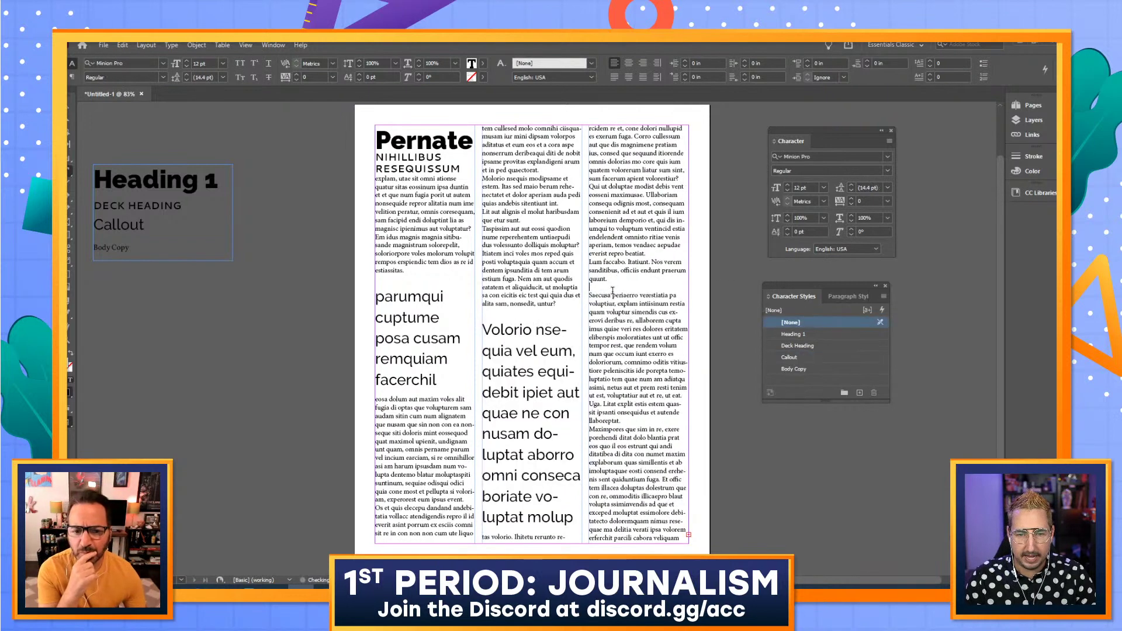
click(612, 295)
key(Return)
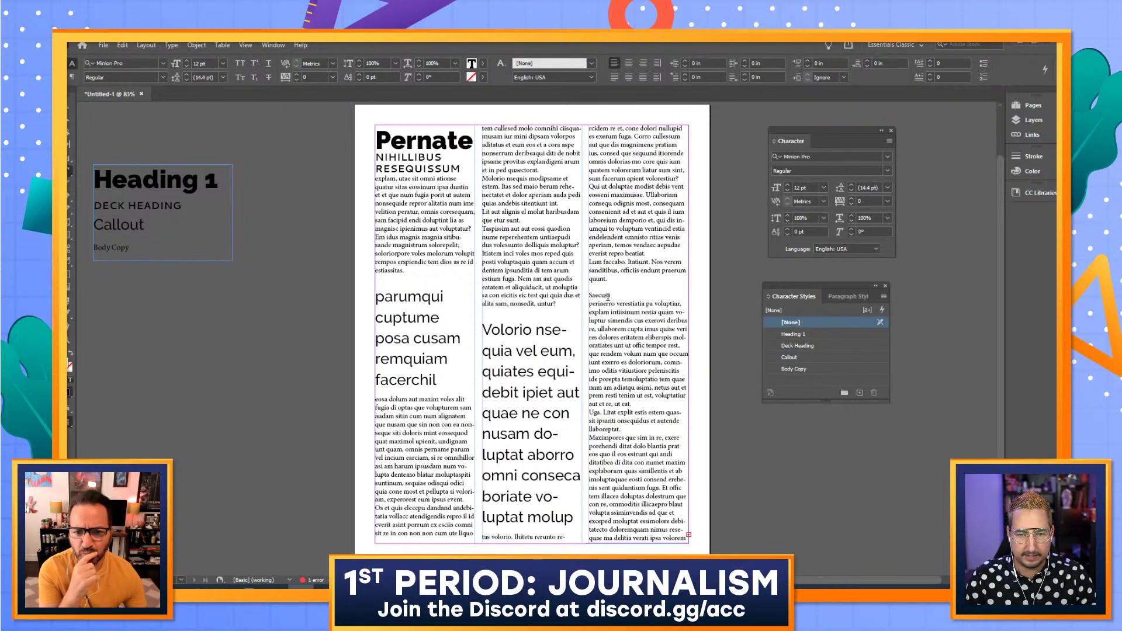
double_click(601, 295)
click(801, 346)
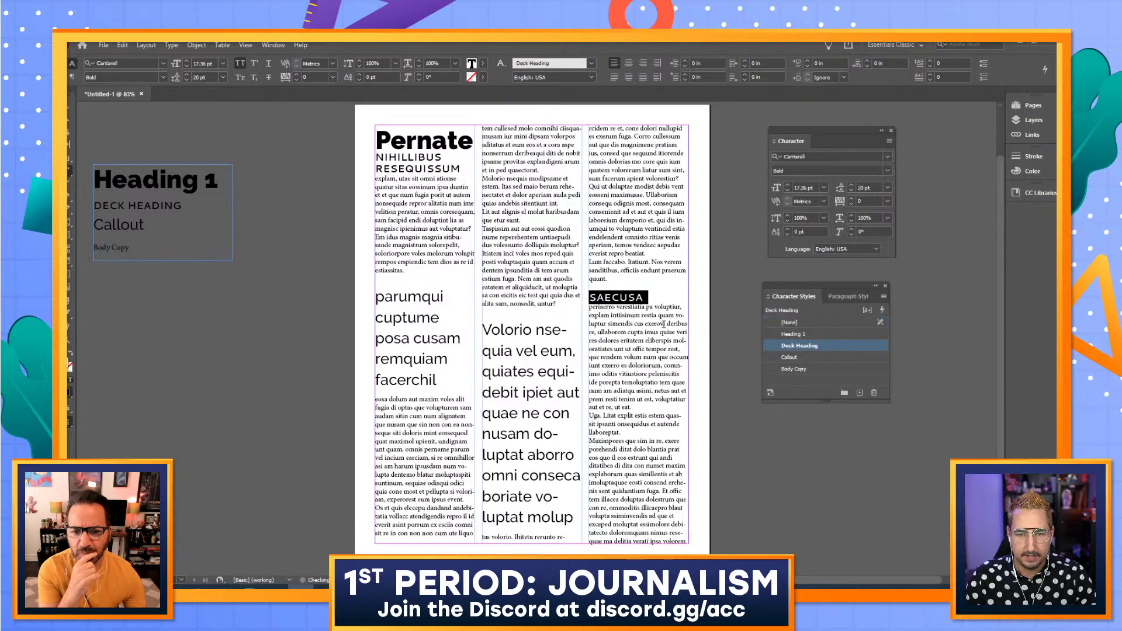
click(634, 323)
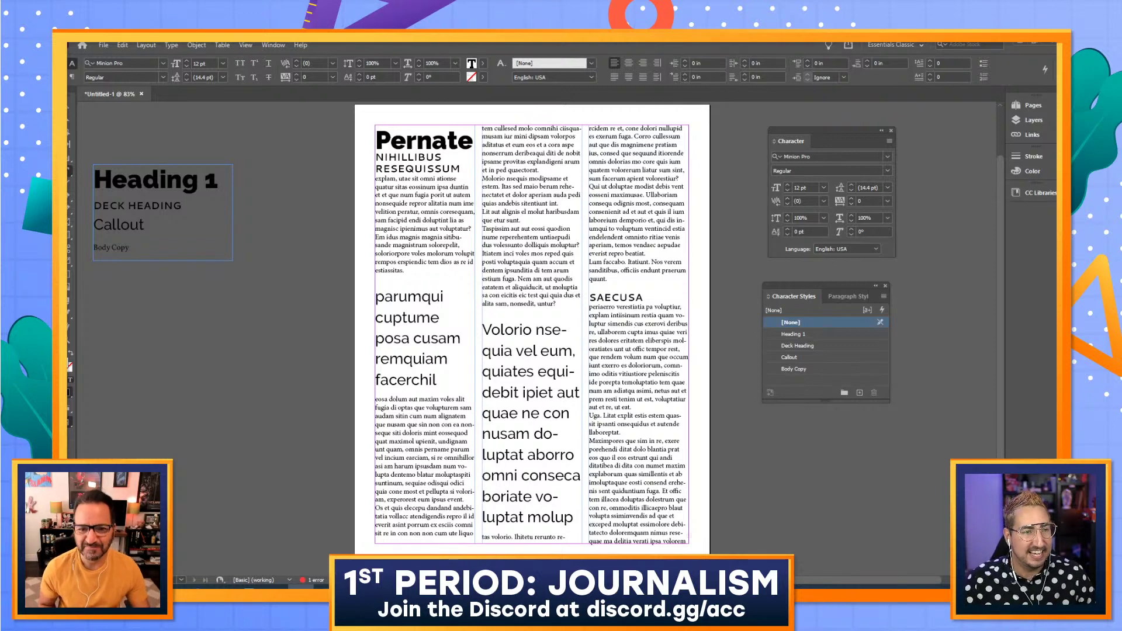
Try the Callout character style on the whole three-column text frame, undo it and deselect the frame
key(Escape)
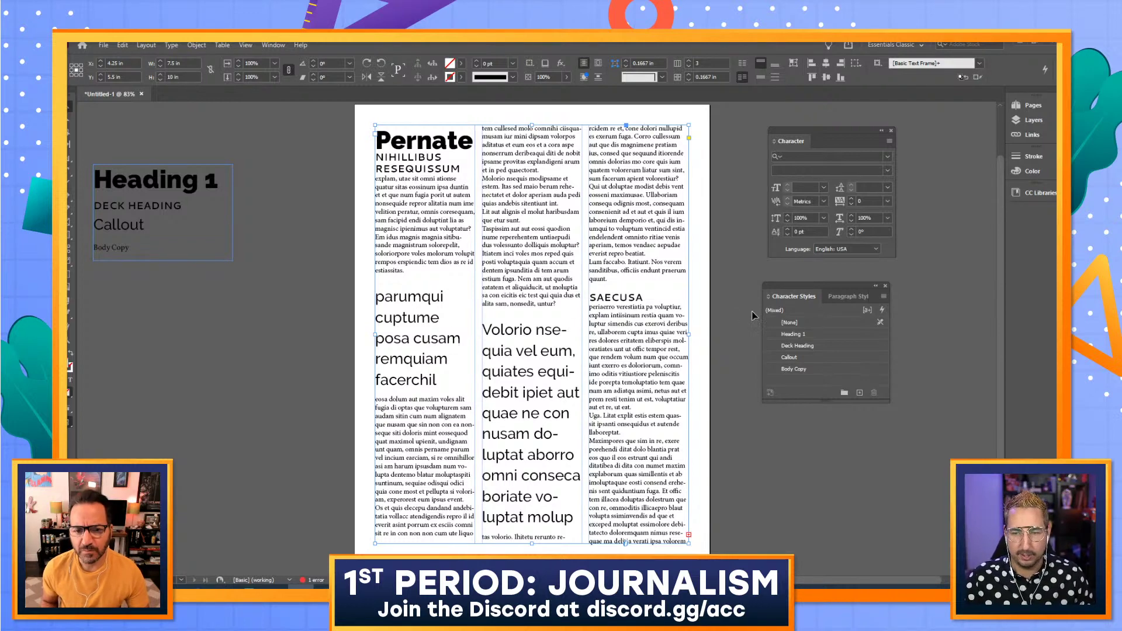
click(817, 355)
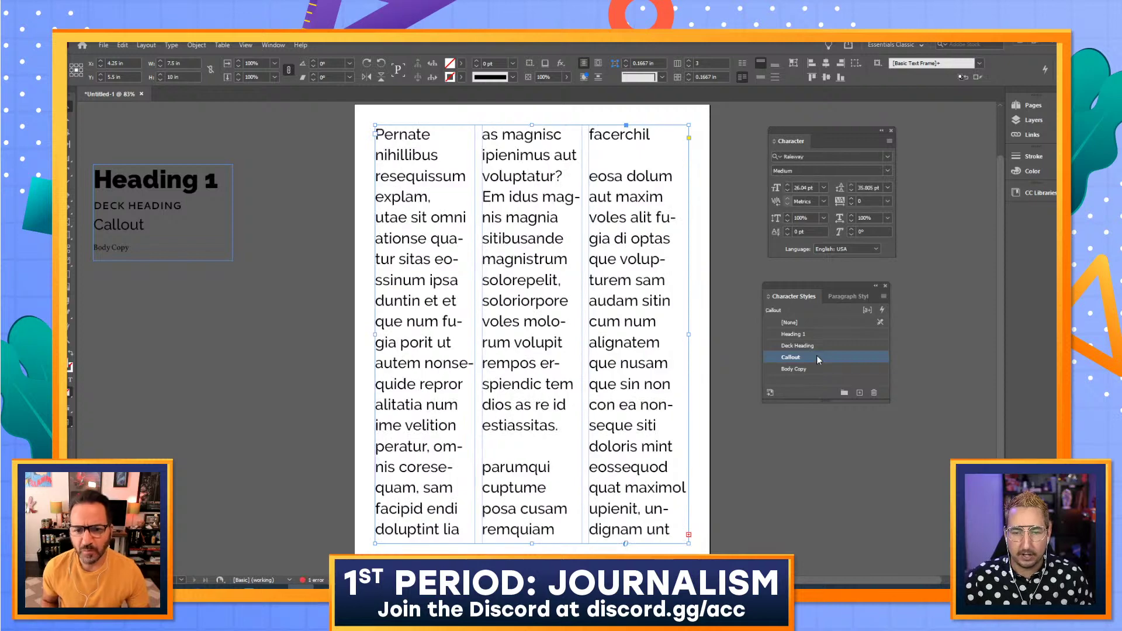
key(ctrl+z)
click(725, 257)
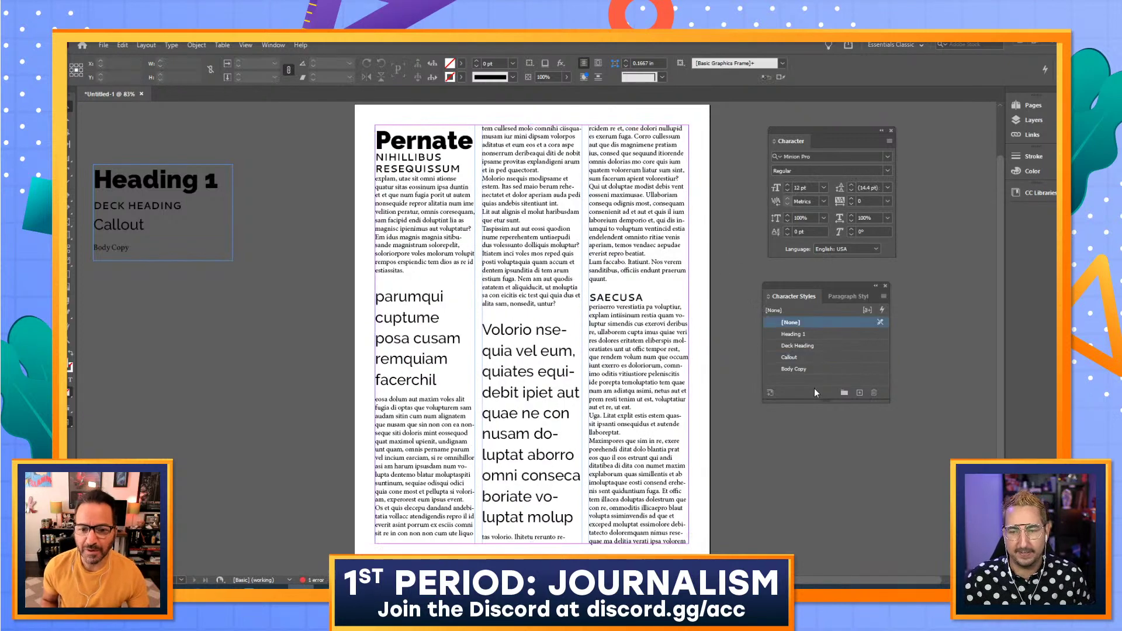
click(815, 368)
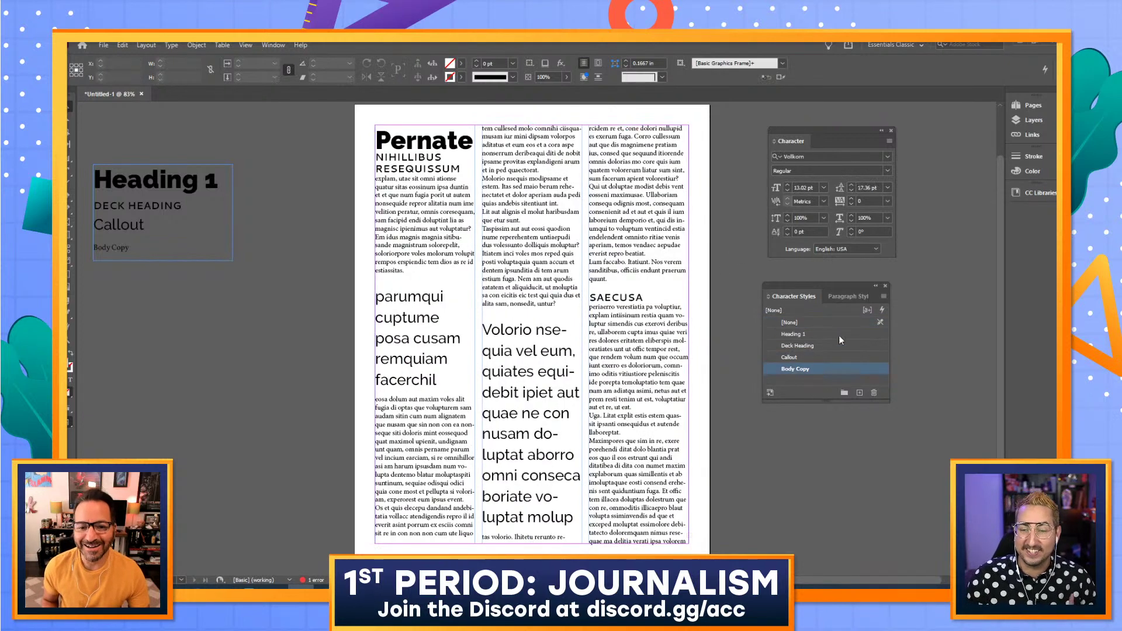
click(883, 296)
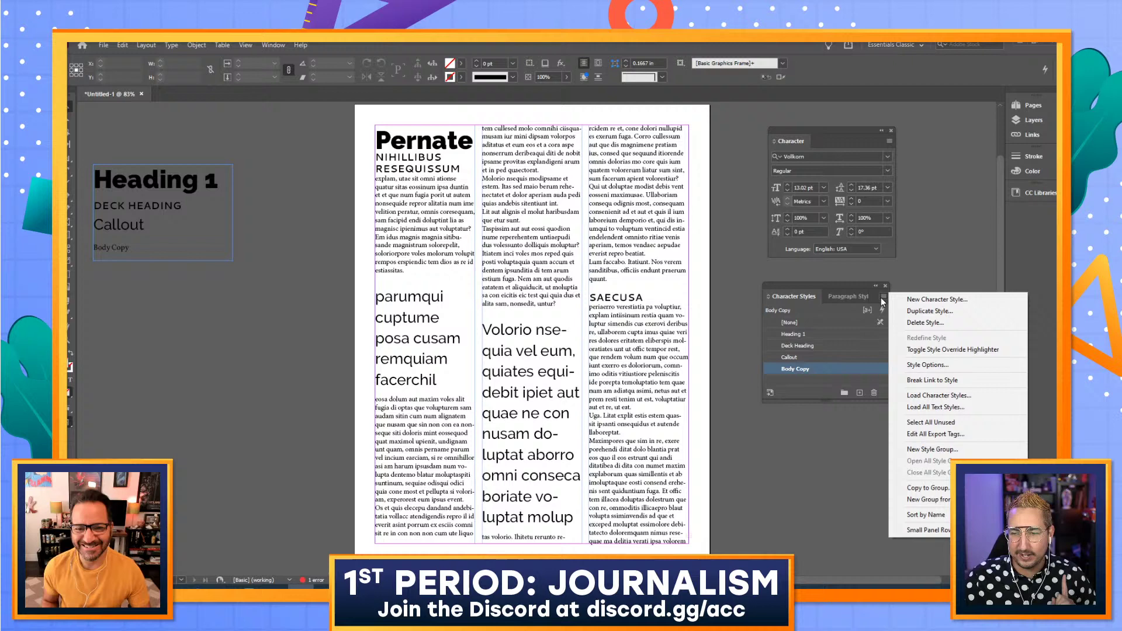
click(927, 364)
drag(552, 144, 711, 138)
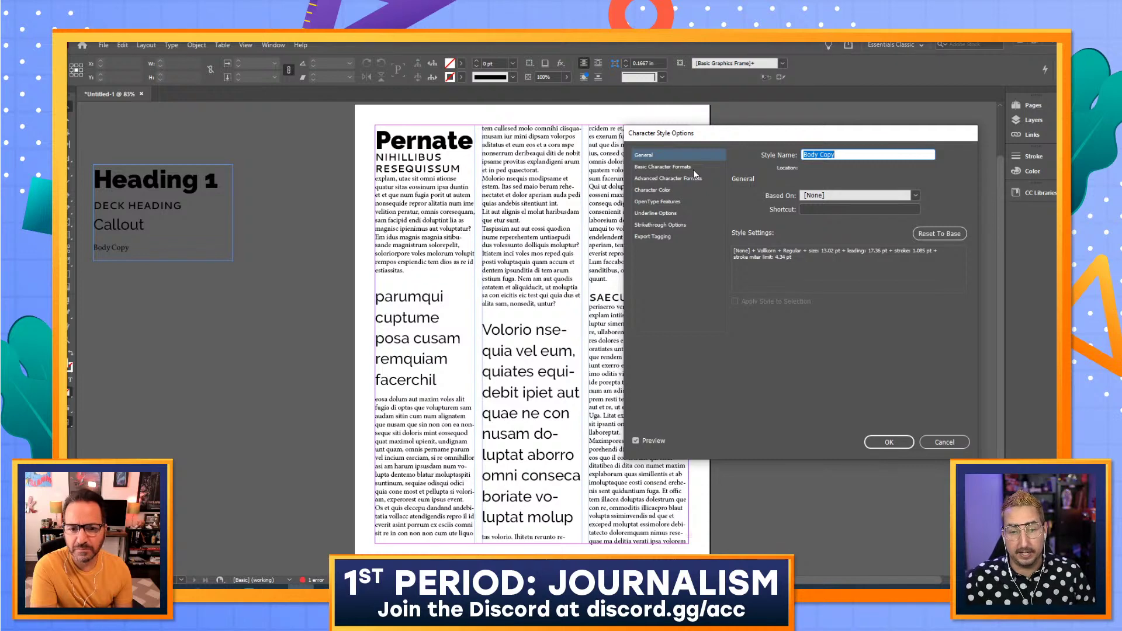
click(944, 442)
Open the Callout character style's basic character formats and set its size to 18 pt
click(806, 356)
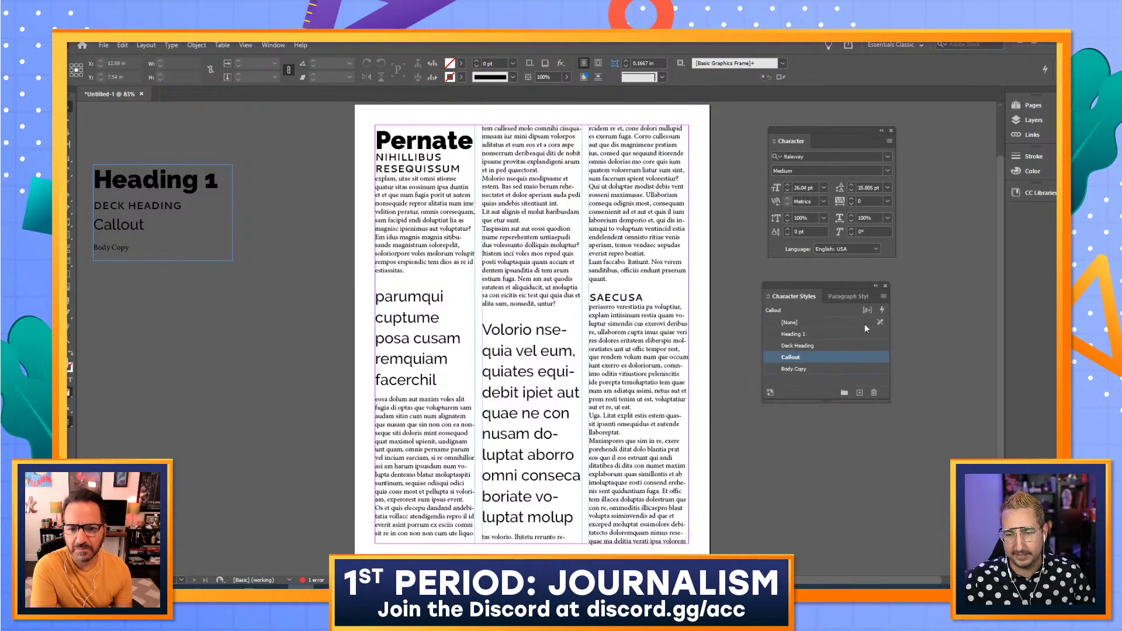
click(883, 298)
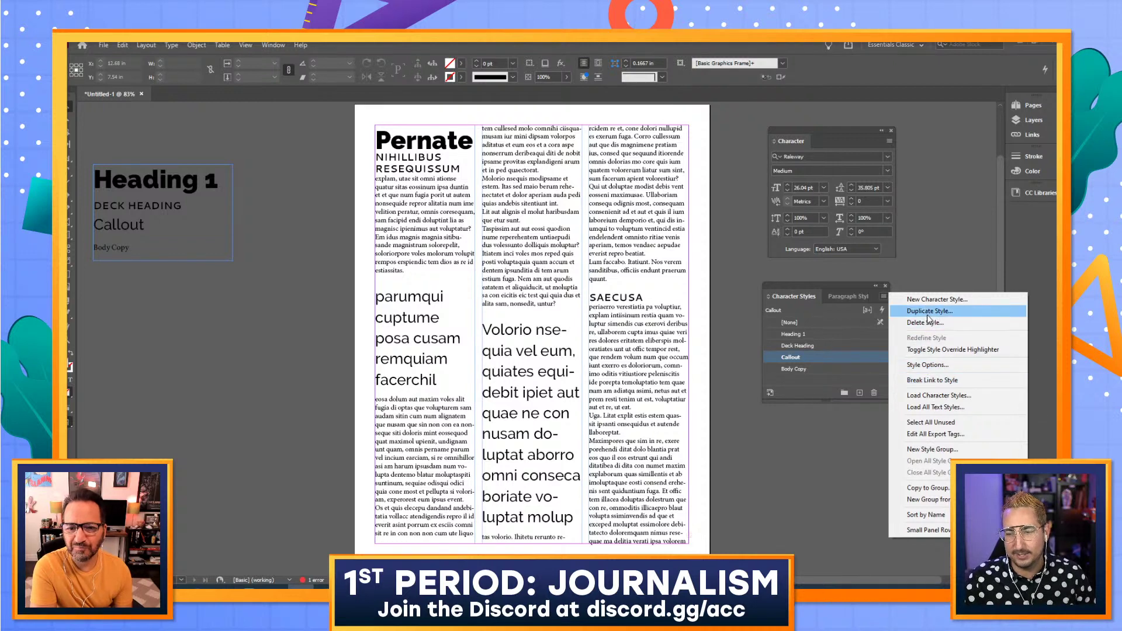
click(928, 365)
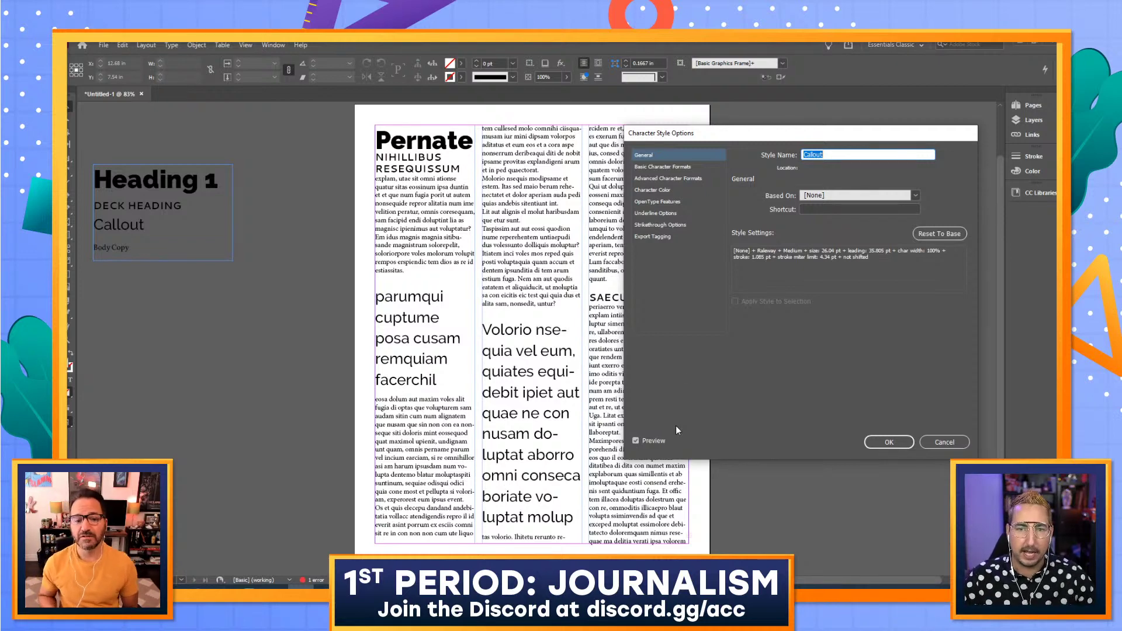
click(689, 167)
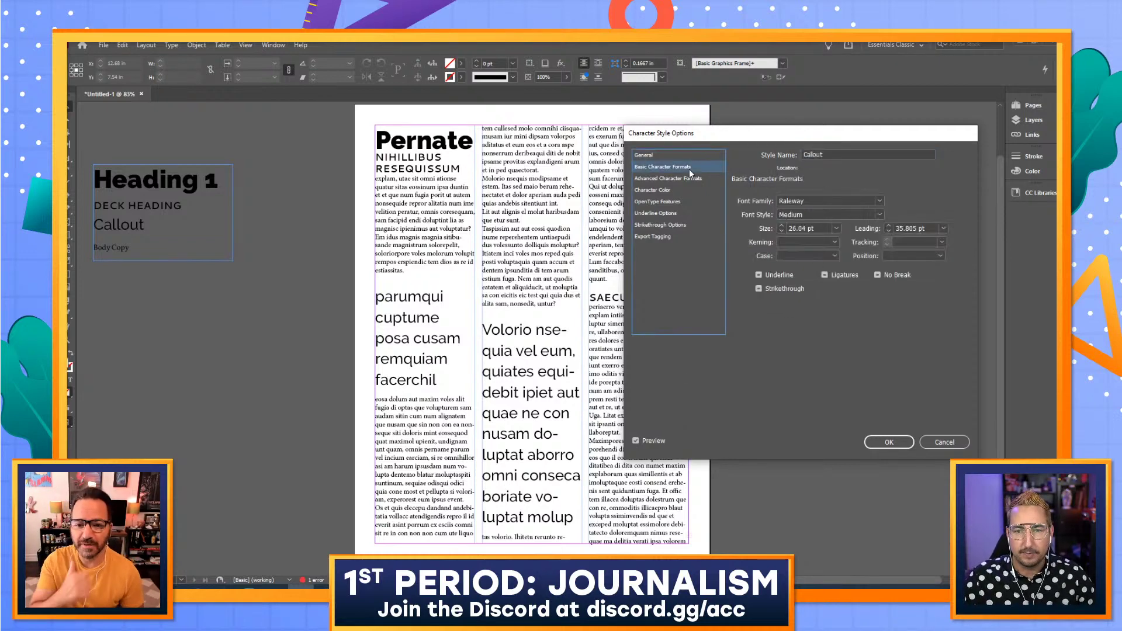
click(783, 231)
click(781, 232)
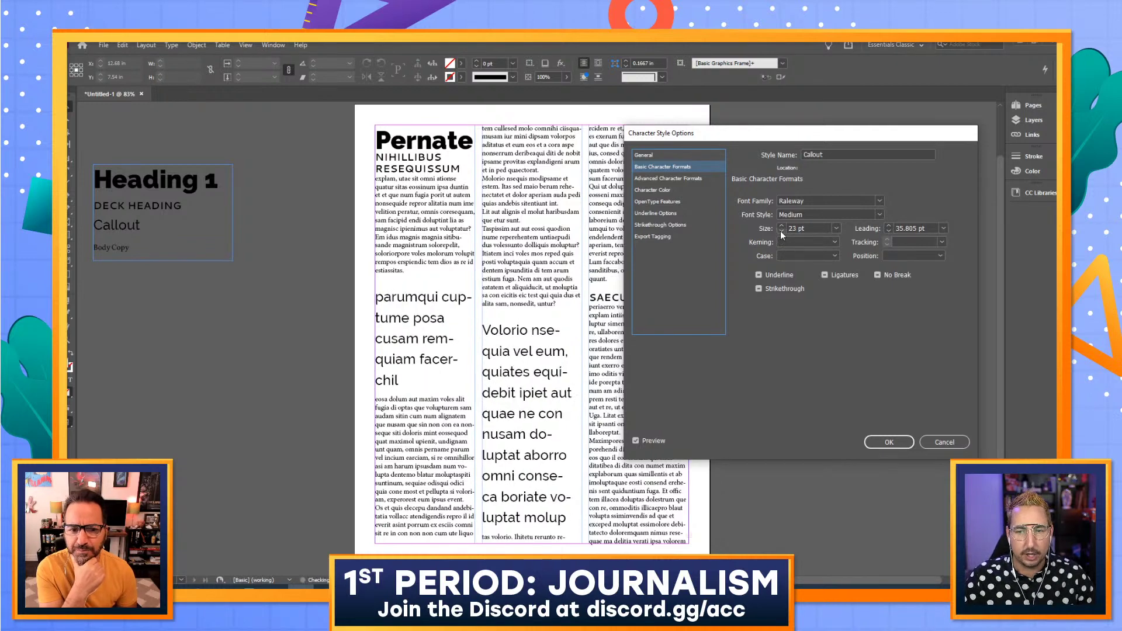
click(781, 231)
click(780, 231)
click(780, 232)
click(780, 232)
click(780, 232)
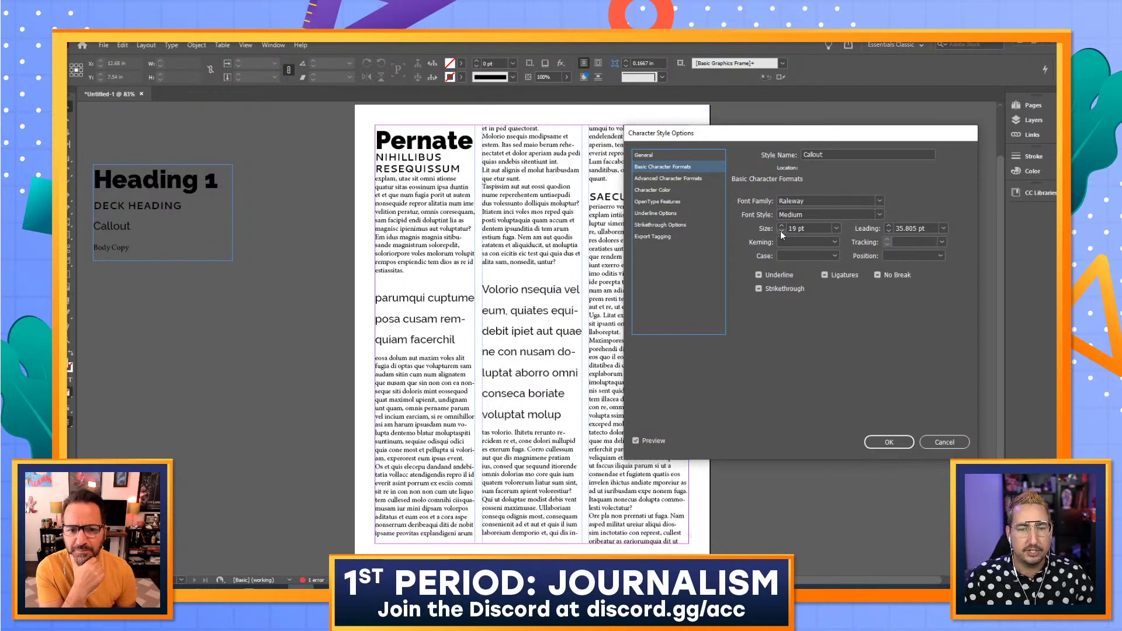
click(780, 231)
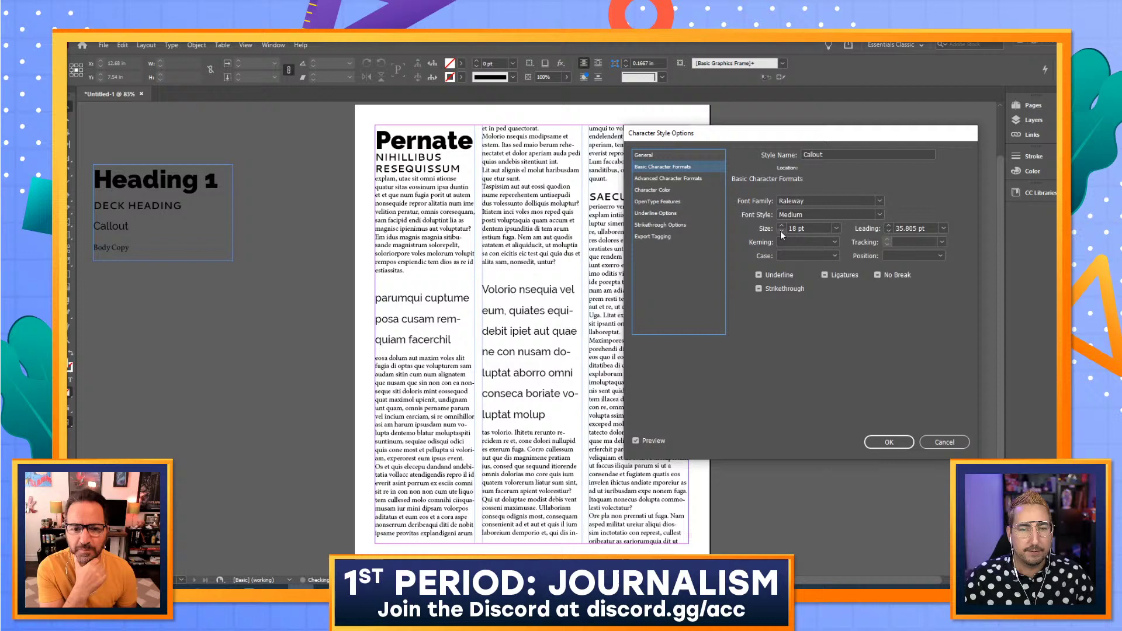
Reduce the Callout character style's leading to 22 pt
click(888, 231)
click(888, 231)
click(888, 232)
click(888, 232)
click(888, 231)
click(888, 232)
click(888, 231)
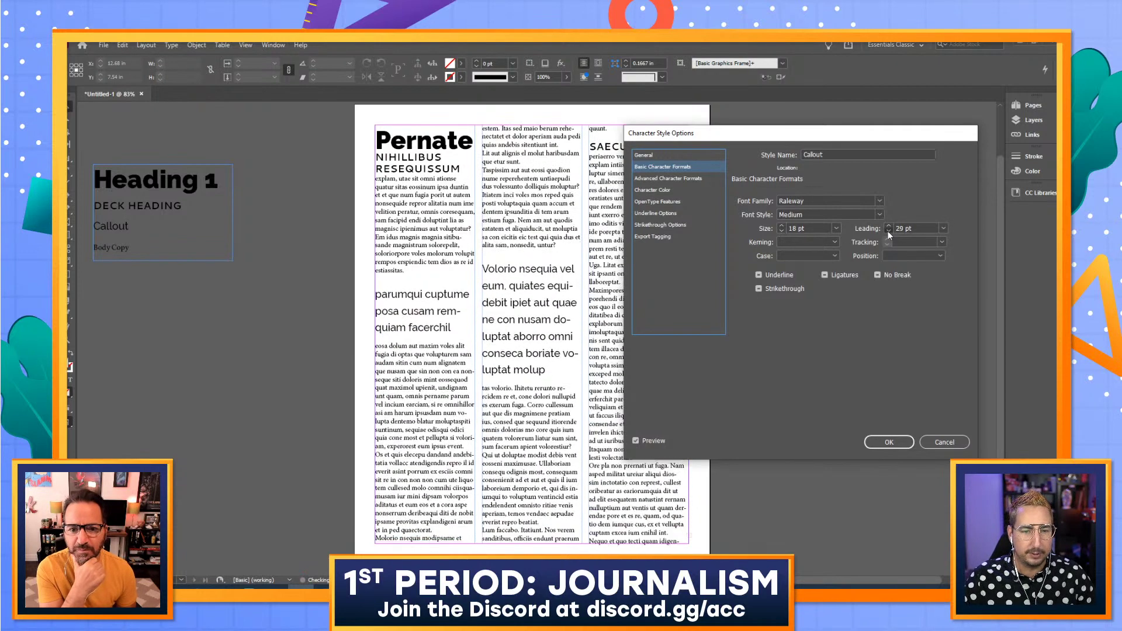
click(888, 231)
click(888, 231)
click(888, 232)
click(888, 232)
click(888, 231)
click(888, 231)
click(888, 231)
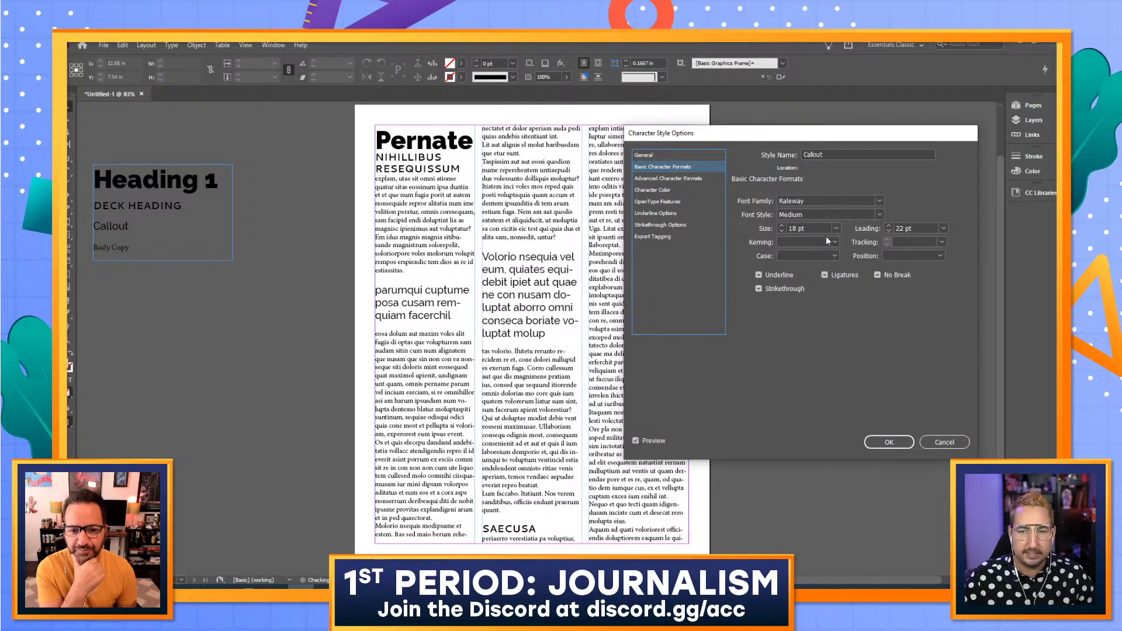
Reduce the Callout character style's size to 15 pt
click(782, 232)
click(782, 232)
click(782, 232)
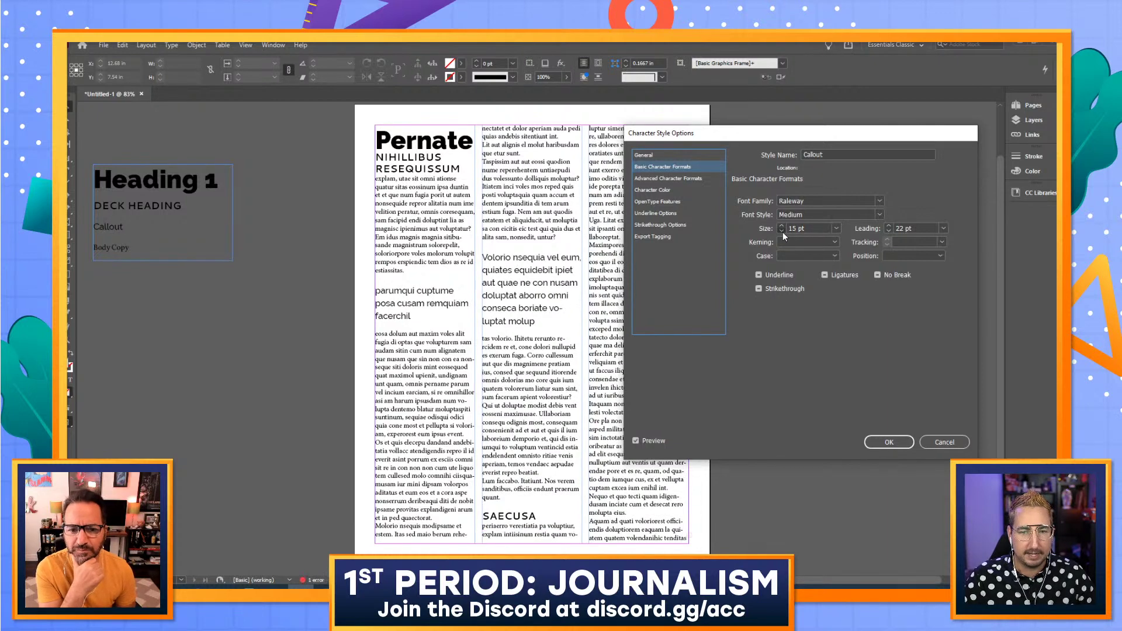
click(782, 232)
click(783, 226)
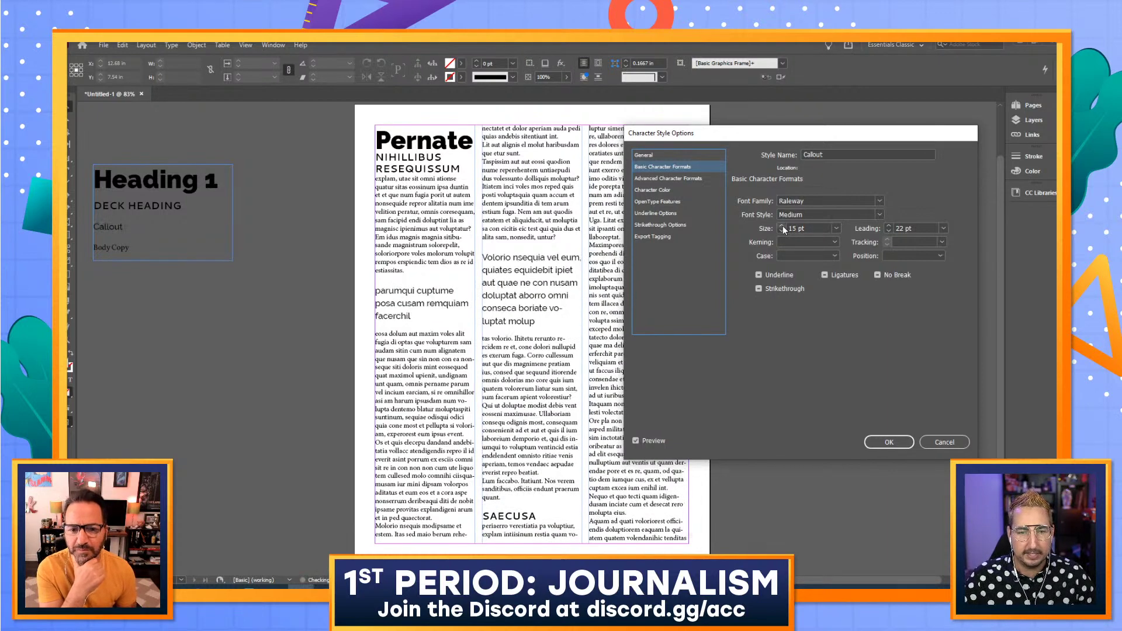
Tighten the Callout character style's leading to 19 pt and accept the style changes
click(888, 232)
click(888, 231)
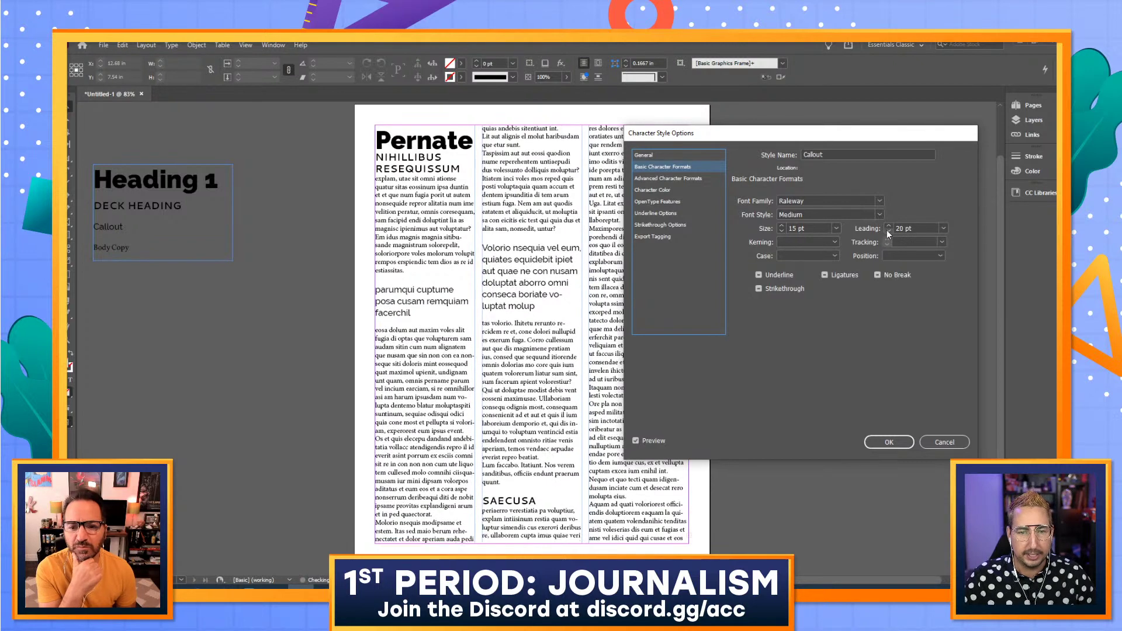
click(887, 231)
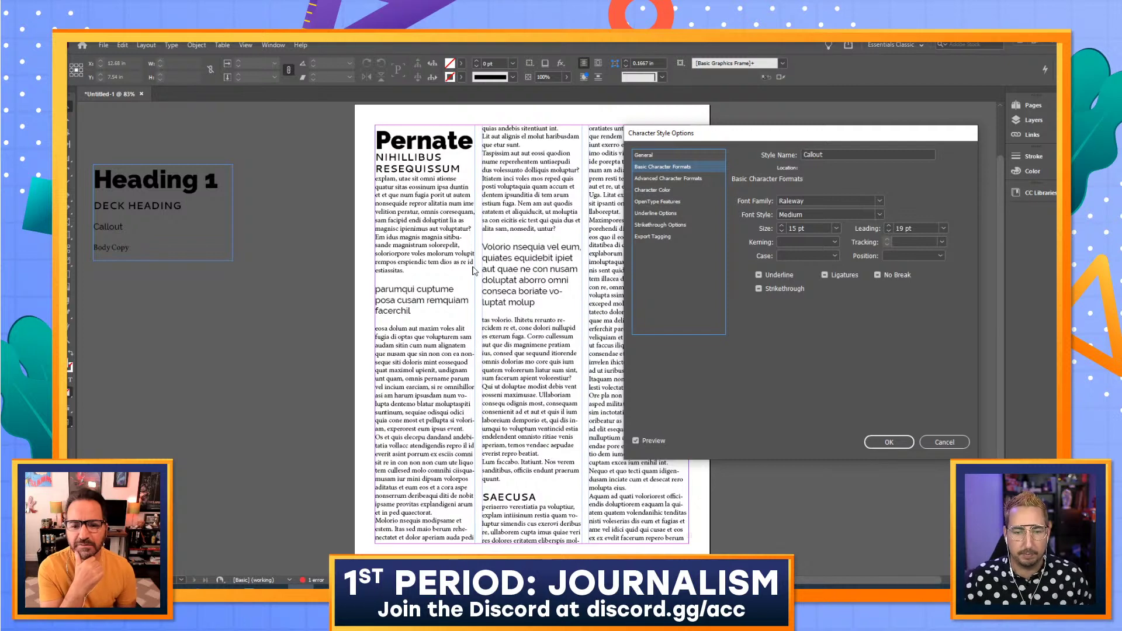
click(882, 444)
click(805, 376)
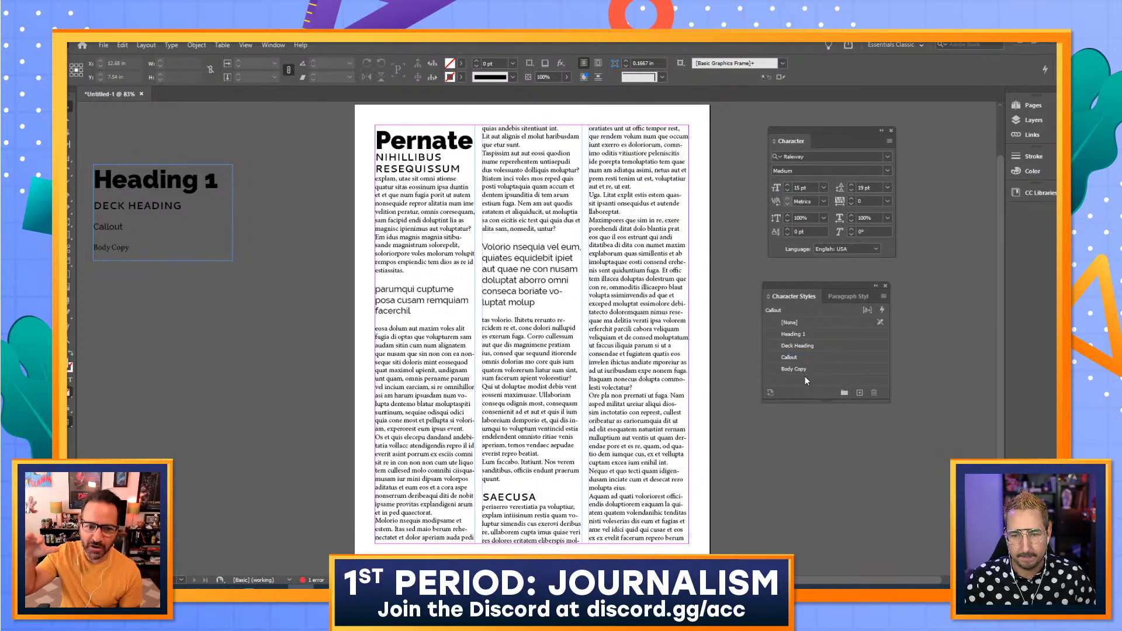
click(808, 347)
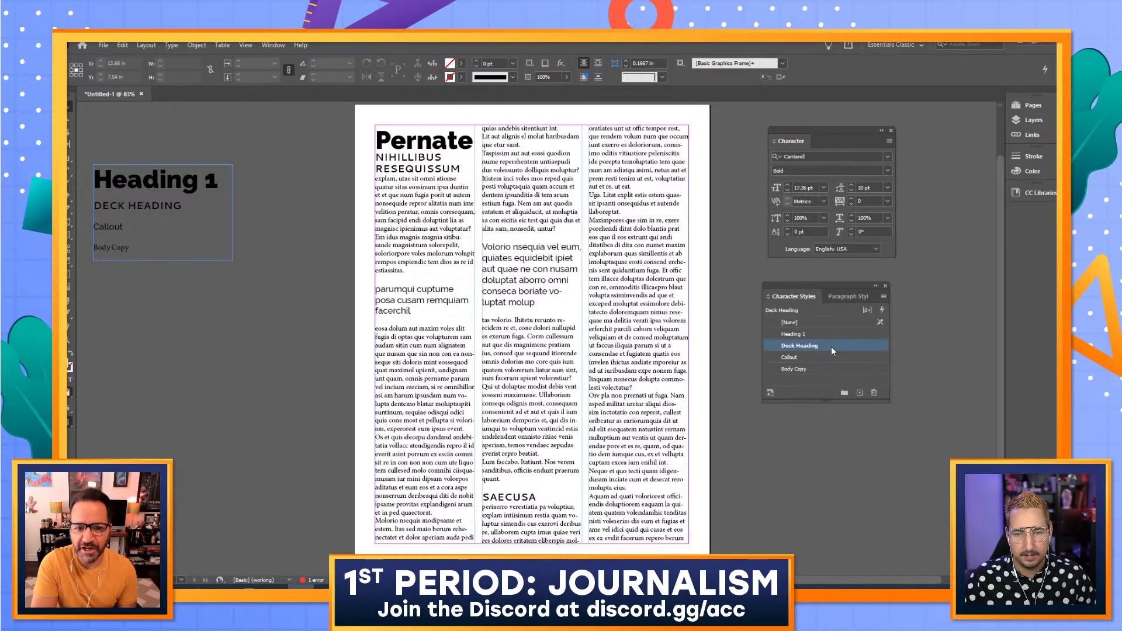
click(883, 297)
click(925, 322)
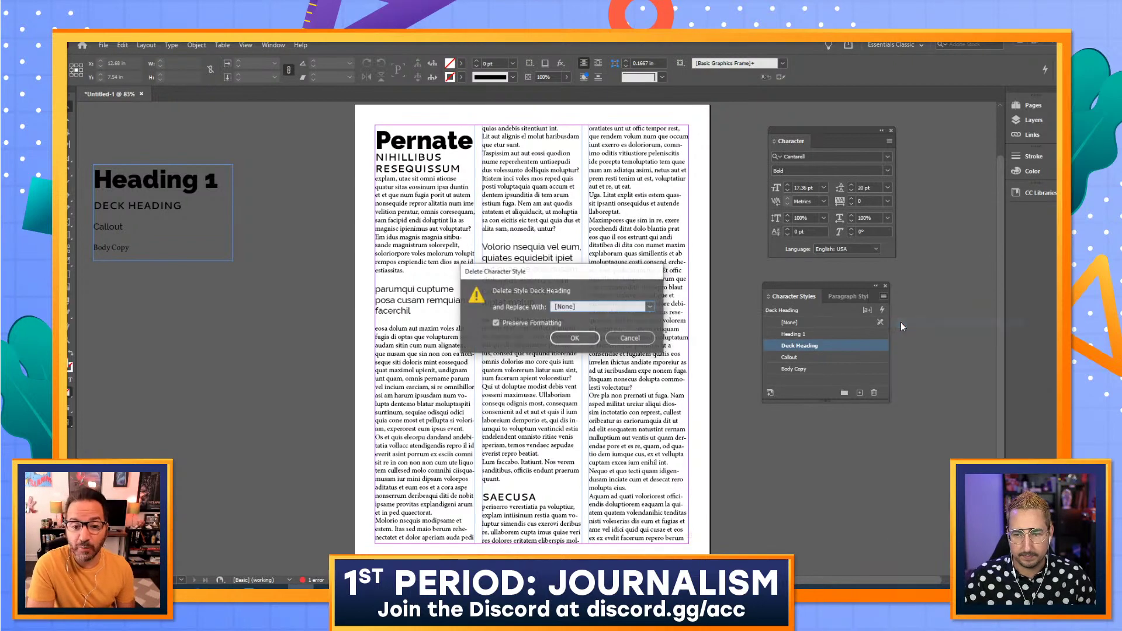
click(630, 339)
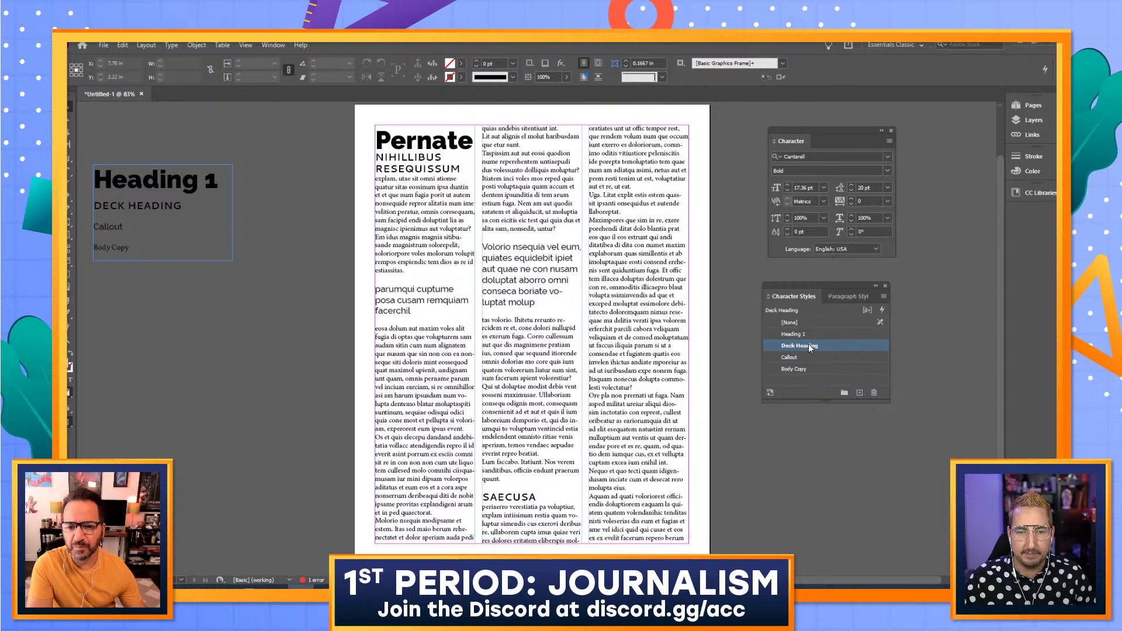
Delete the Deck Heading character style and replace it with the Callout style wherever it is used
click(884, 297)
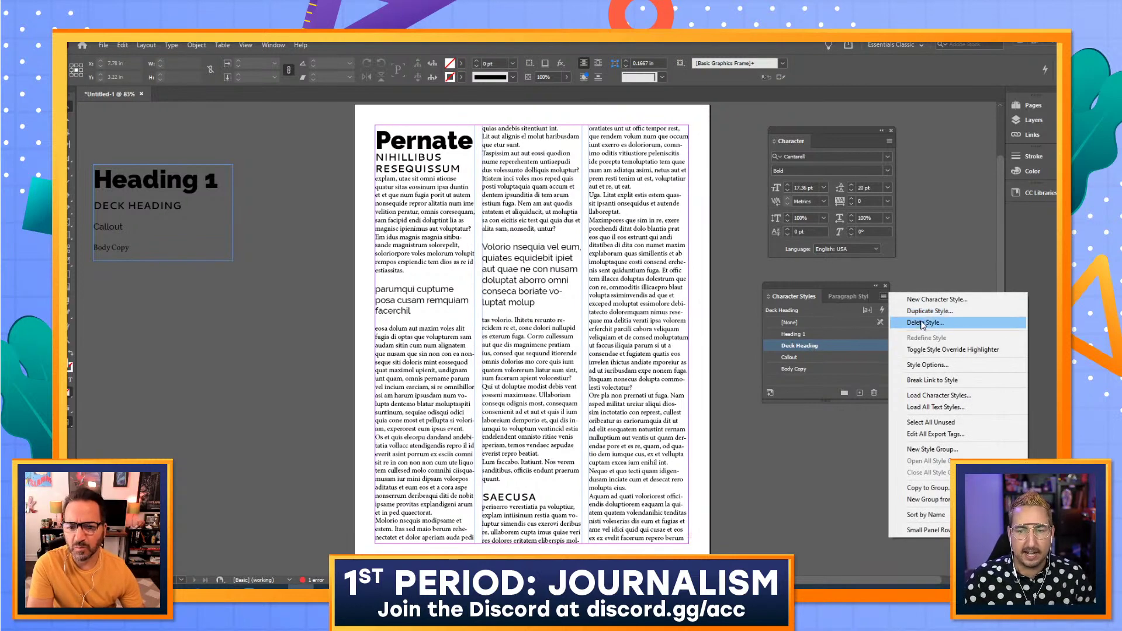
click(922, 323)
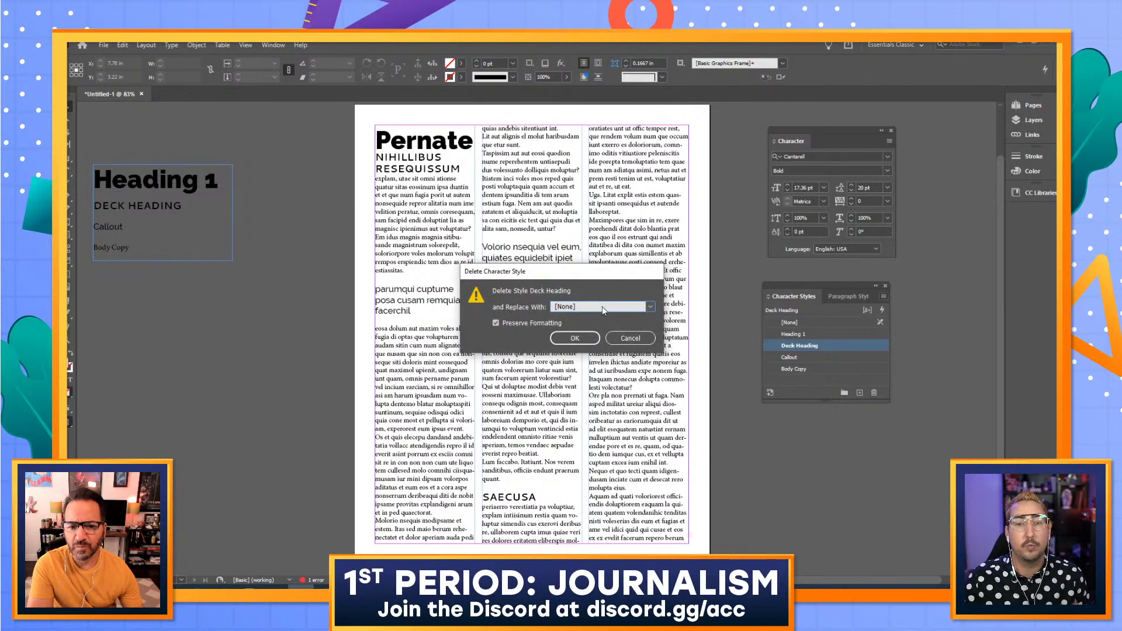
click(601, 306)
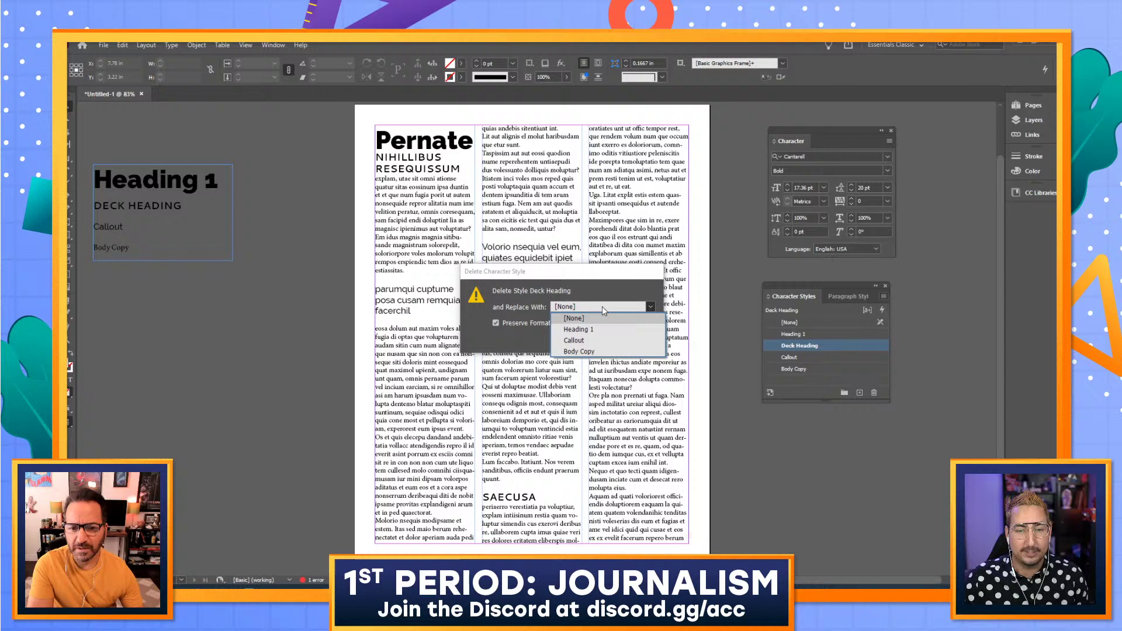
click(600, 343)
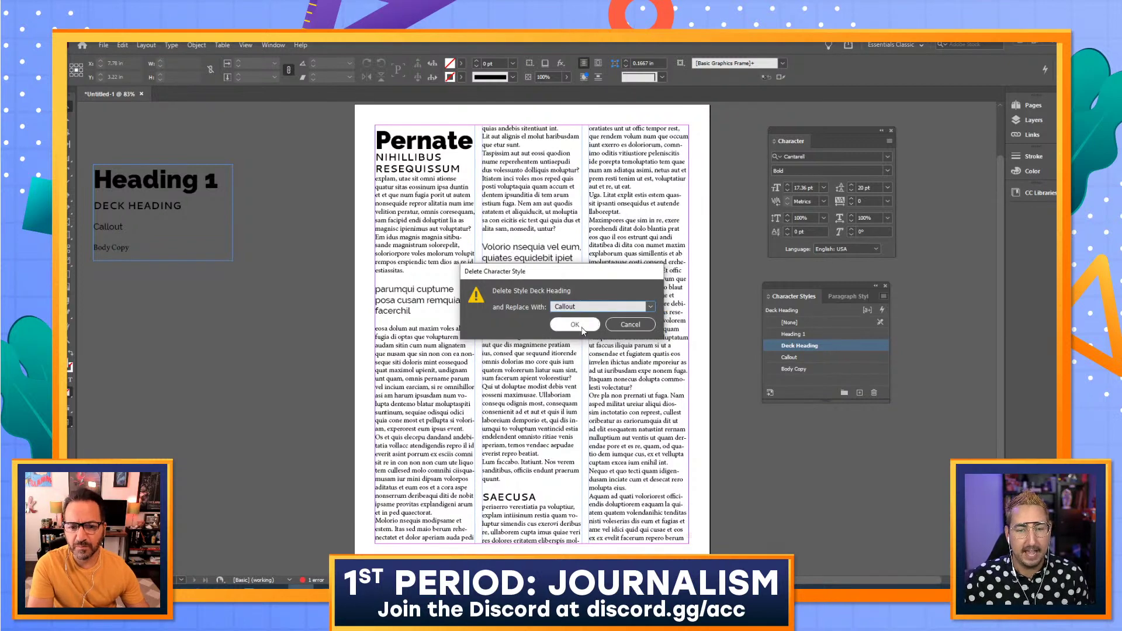
click(575, 324)
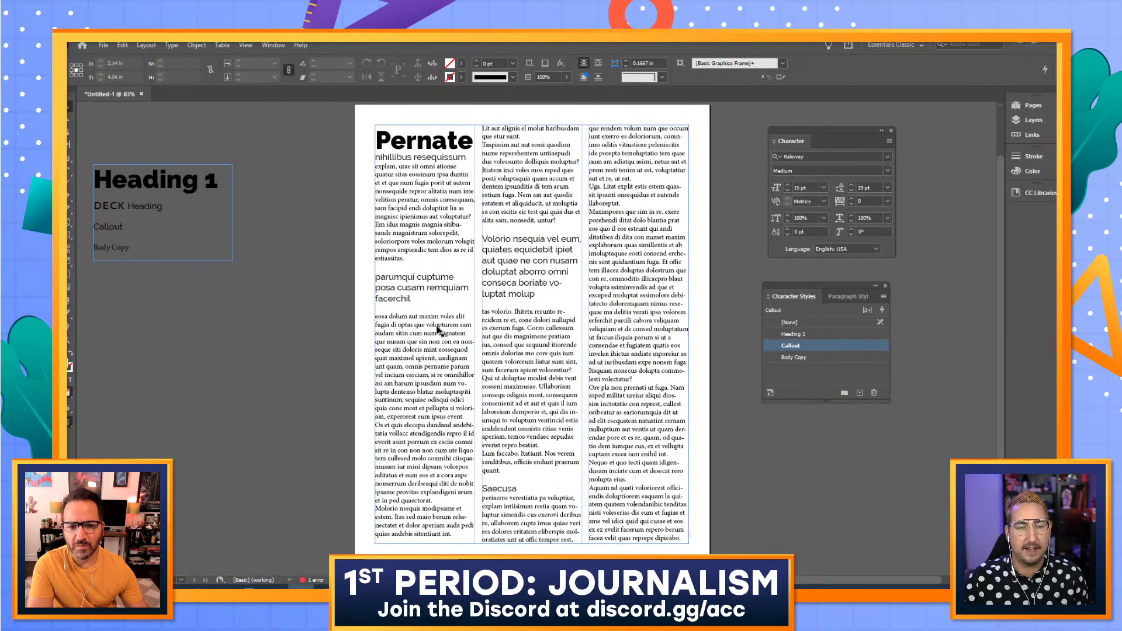